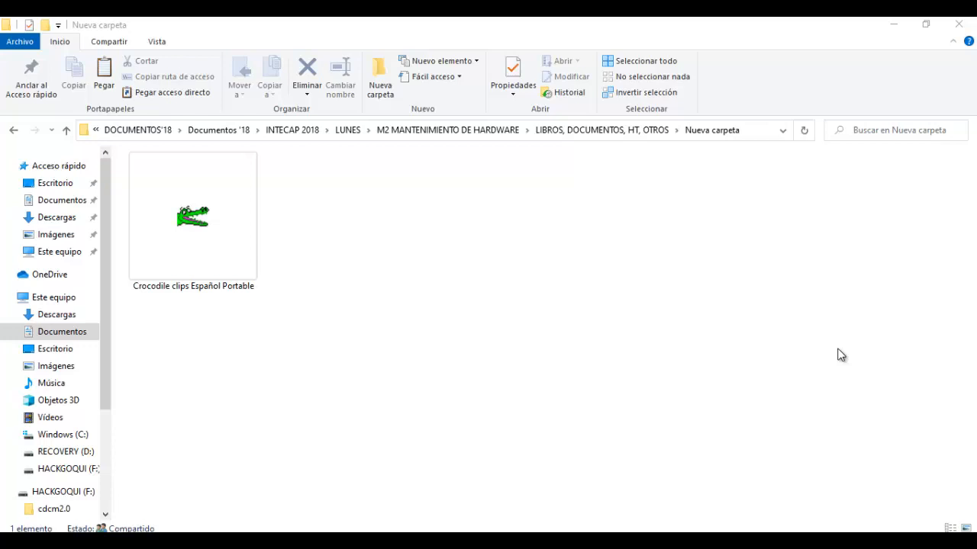
Step: Launch Crocodile clips Español Portable from the folder and choose to display components as symbols (Símbolos)
{"action": "left_click", "coordinate": [202, 193]}
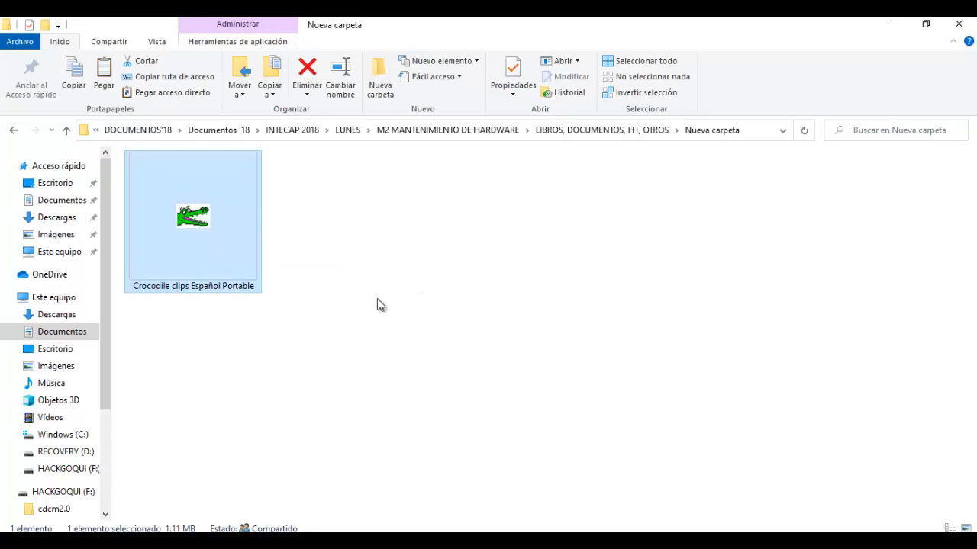
{"action": "double_click", "coordinate": [205, 218]}
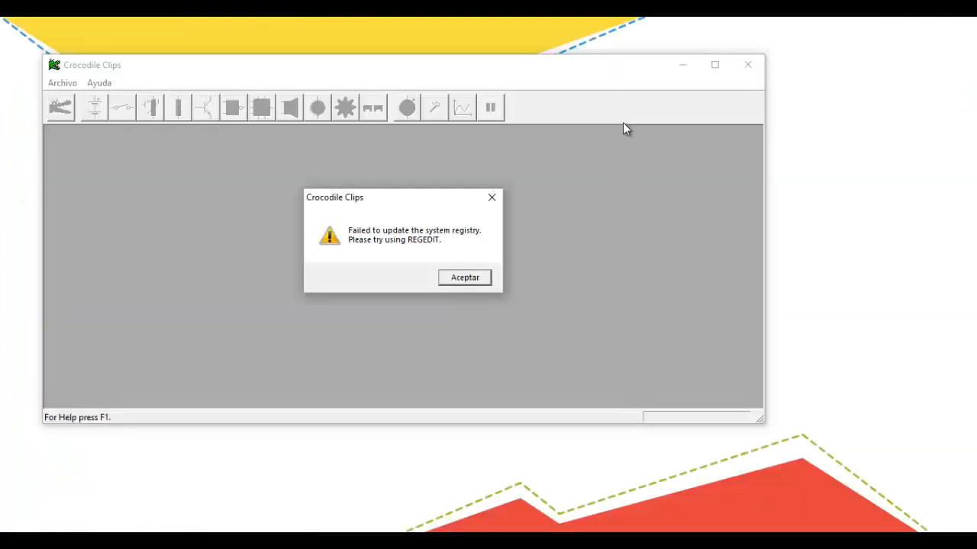
{"action": "left_click", "coordinate": [454, 277]}
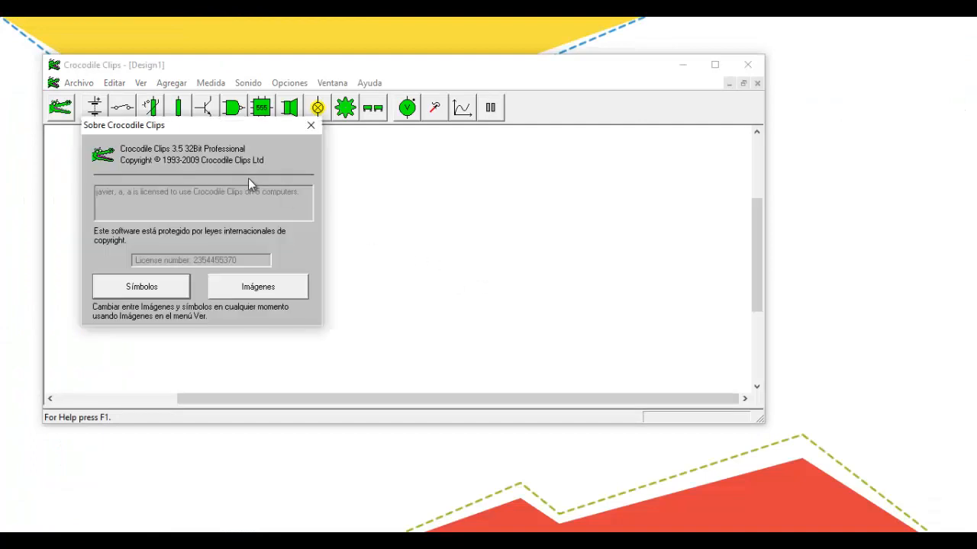
{"action": "left_click", "coordinate": [145, 289]}
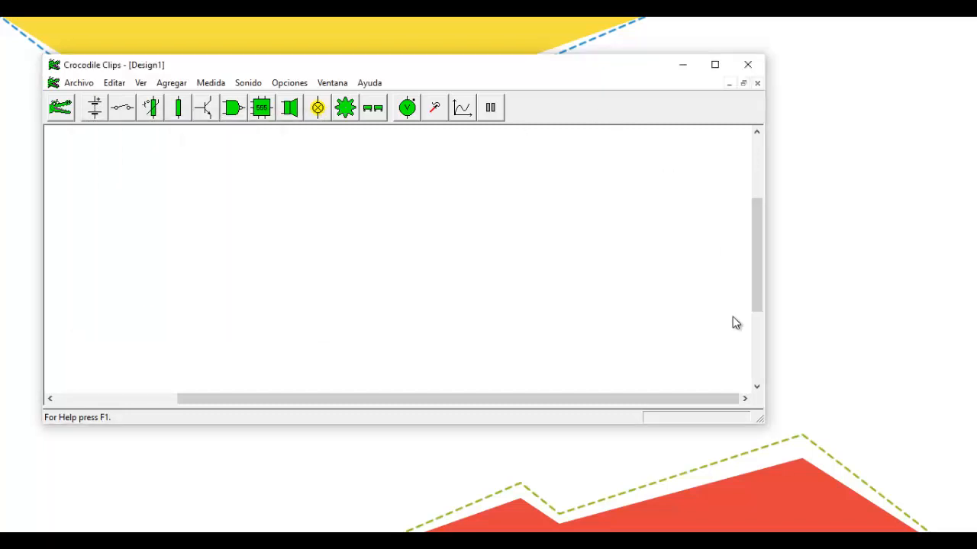
Step: Enlarge the Crocodile Clips window in width and height to get a bigger drawing area
{"action": "left_click_drag", "start_coordinate": [772, 422], "coordinate": [918, 426]}
{"action": "left_click_drag", "start_coordinate": [658, 425], "coordinate": [654, 498]}
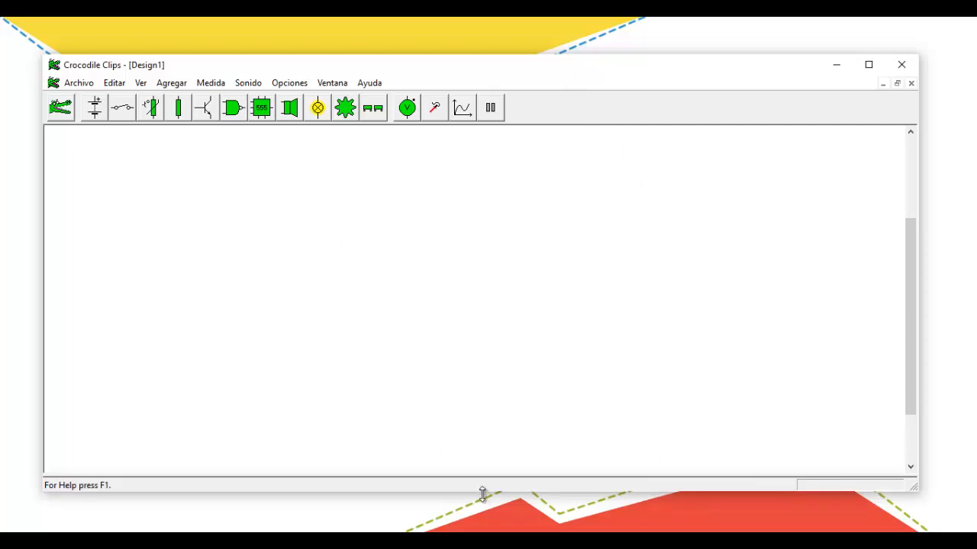
{"action": "left_click_drag", "start_coordinate": [482, 493], "coordinate": [482, 502]}
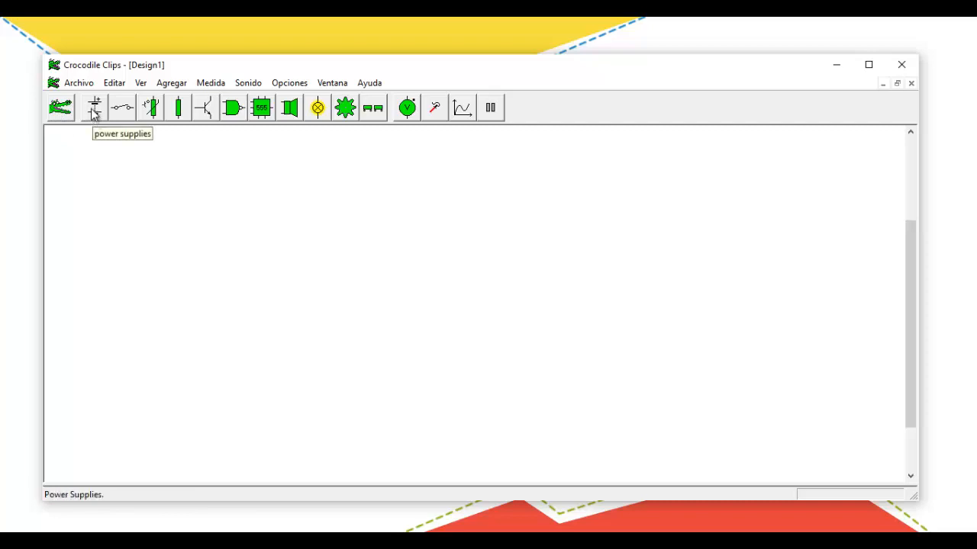
Step: Place a vertical battery with its positive terminal upward near the upper left of the blank design
{"action": "mouse_move", "coordinate": [94, 113]}
{"action": "left_mouse_down"}
{"action": "mouse_move", "coordinate": [105, 153]}
{"action": "mouse_move", "coordinate": [164, 219]}
{"action": "mouse_move", "coordinate": [170, 240]}
{"action": "left_mouse_up"}
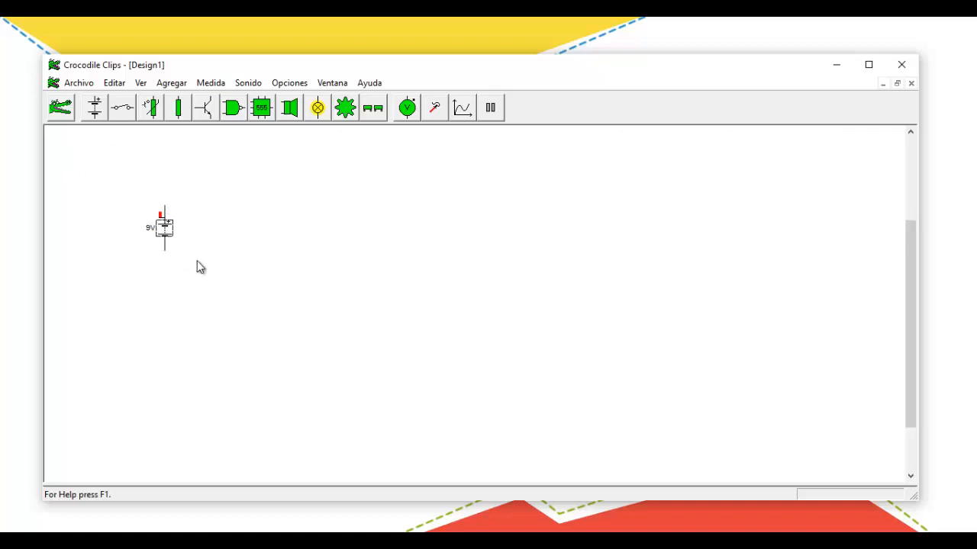
{"action": "left_click_drag", "start_coordinate": [116, 193], "coordinate": [205, 284]}
{"action": "left_click_drag", "start_coordinate": [235, 289], "coordinate": [131, 194]}
Step: Select the battery and set its voltage to 5 V
{"action": "left_click", "coordinate": [138, 208]}
{"action": "left_click", "coordinate": [159, 198]}
{"action": "left_click", "coordinate": [165, 232]}
{"action": "left_click", "coordinate": [196, 270]}
{"action": "left_click", "coordinate": [162, 236]}
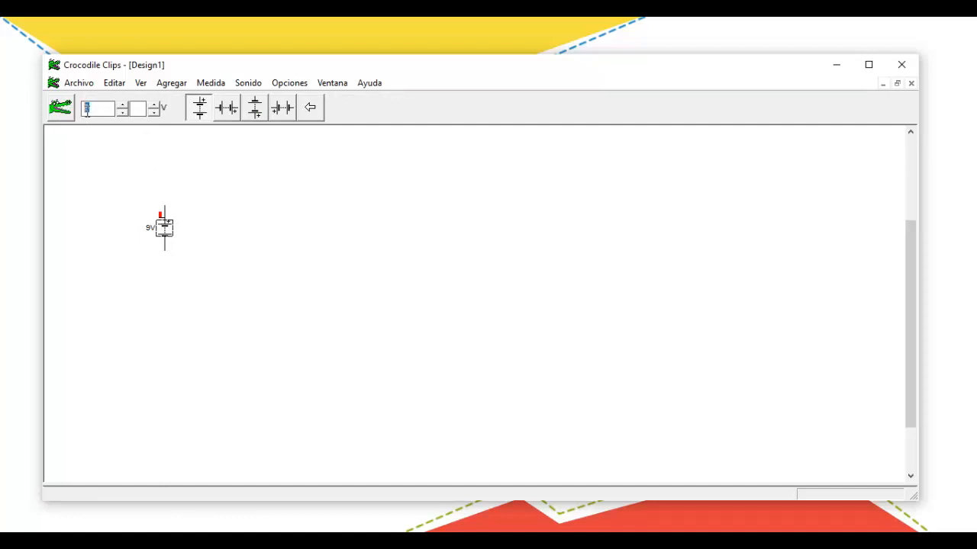
{"action": "left_click_drag", "start_coordinate": [95, 112], "coordinate": [86, 110]}
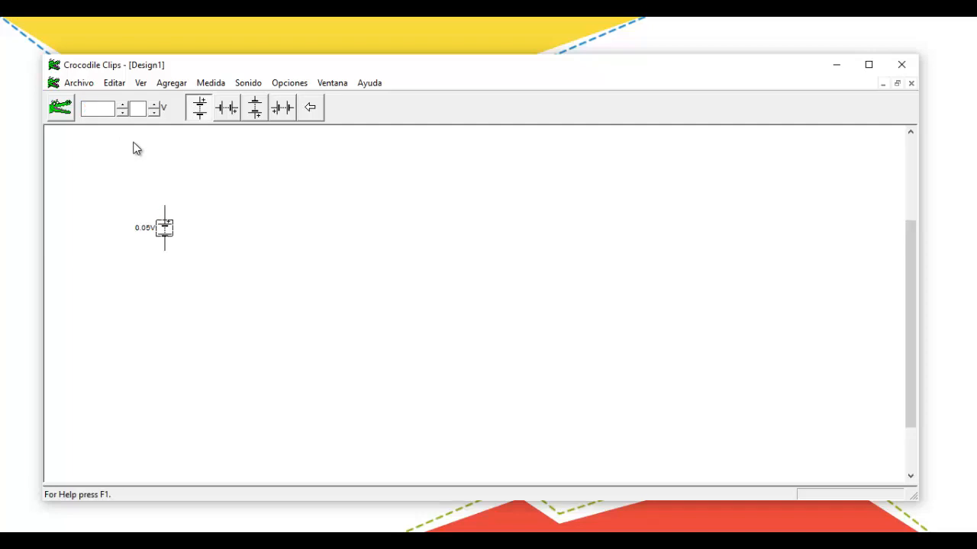
{"action": "type", "text": "12"}
{"action": "left_click", "coordinate": [199, 197]}
{"action": "left_click_drag", "start_coordinate": [193, 284], "coordinate": [193, 283]}
{"action": "left_click", "coordinate": [208, 351]}
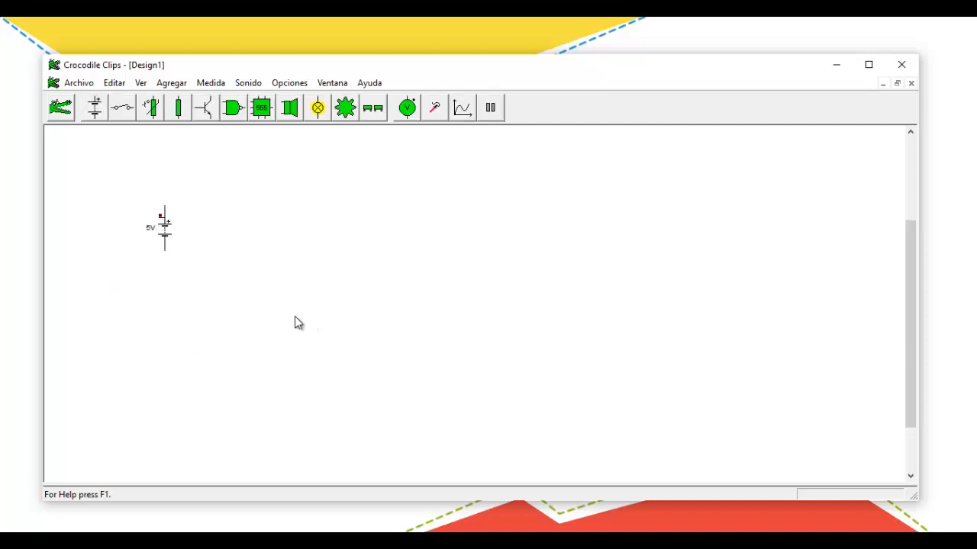
Step: Add a horizontal 220 Ω resistor above and to the right of the battery
{"action": "left_click", "coordinate": [176, 111]}
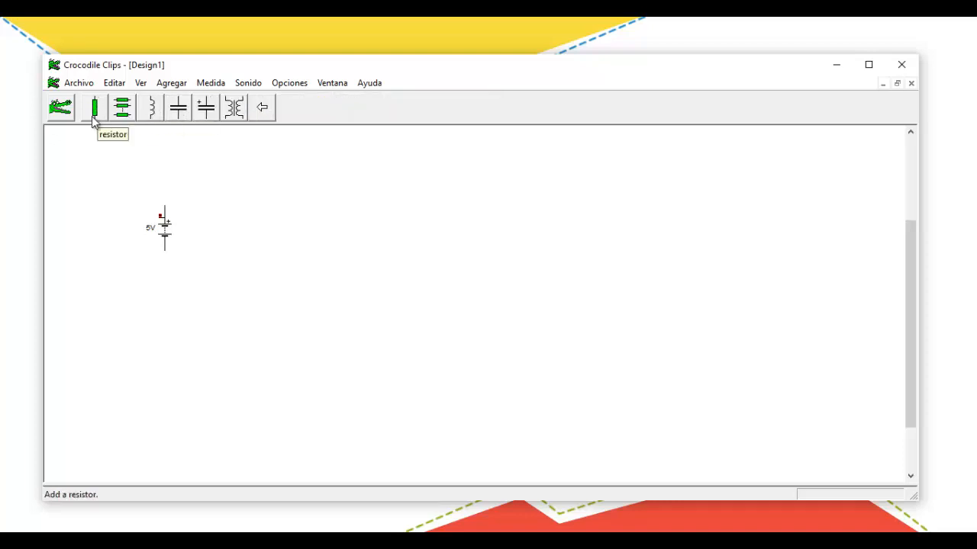
{"action": "left_click", "coordinate": [263, 106]}
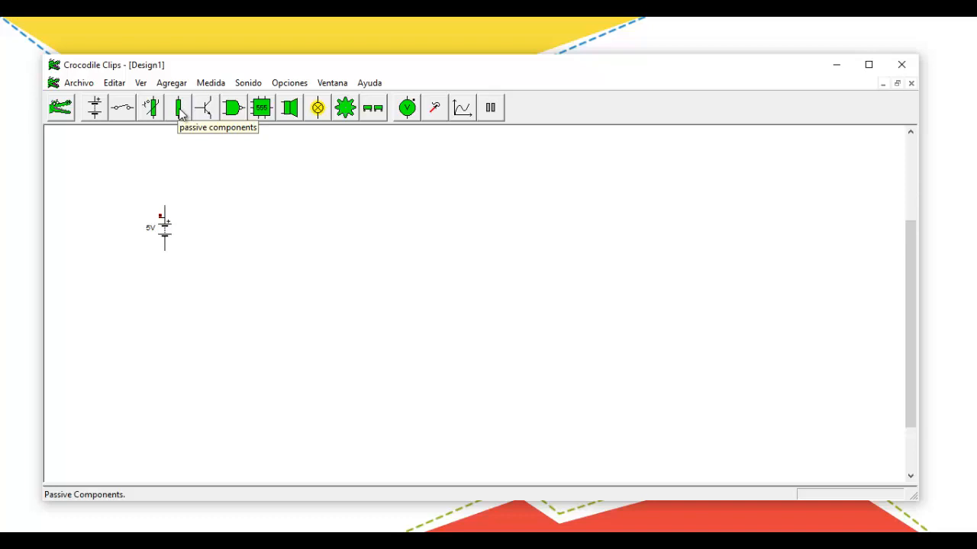
{"action": "left_click", "coordinate": [181, 109]}
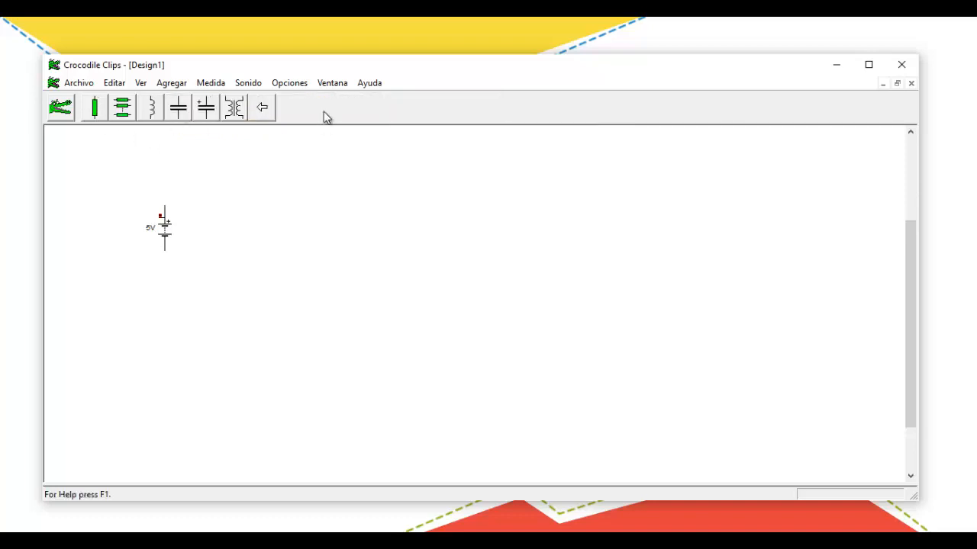
{"action": "left_click", "coordinate": [96, 112]}
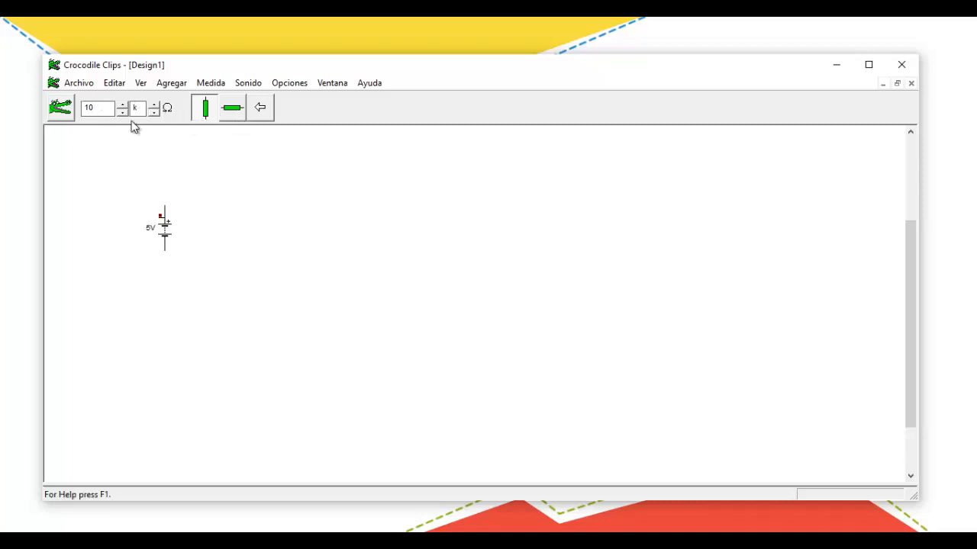
{"action": "double_click", "coordinate": [107, 108]}
{"action": "type", "text": "22"}
{"action": "double_click", "coordinate": [135, 110]}
{"action": "double_click", "coordinate": [96, 109]}
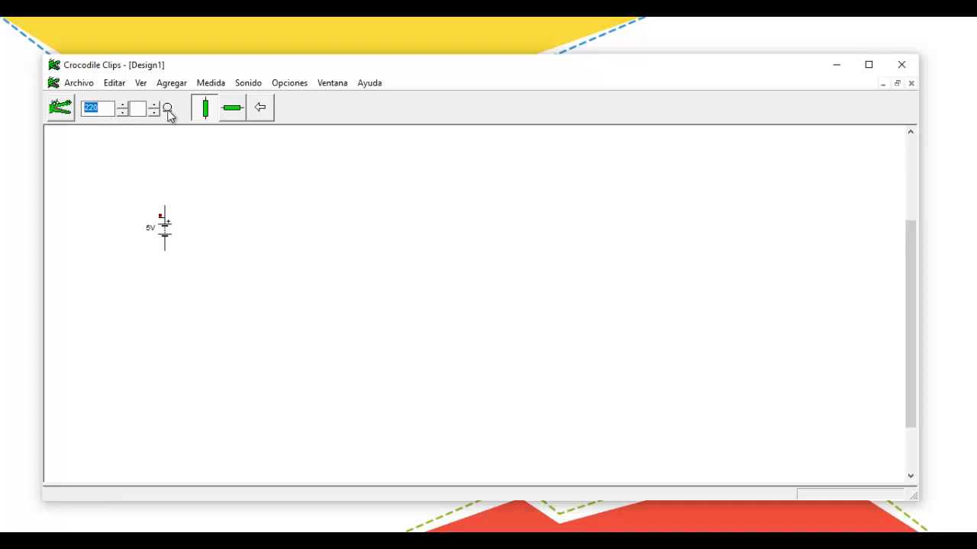
{"action": "left_click_drag", "start_coordinate": [229, 112], "coordinate": [230, 184]}
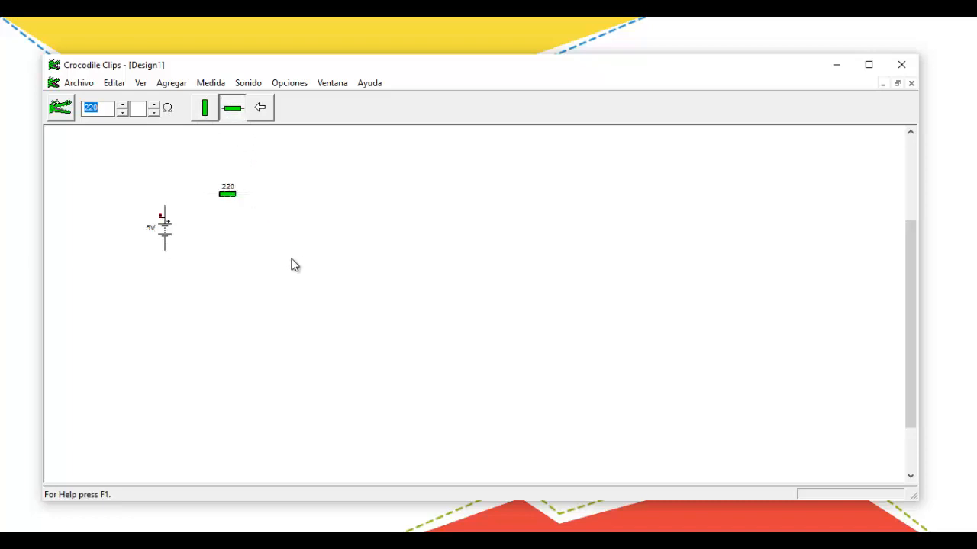
{"action": "left_click_drag", "start_coordinate": [126, 199], "coordinate": [188, 275]}
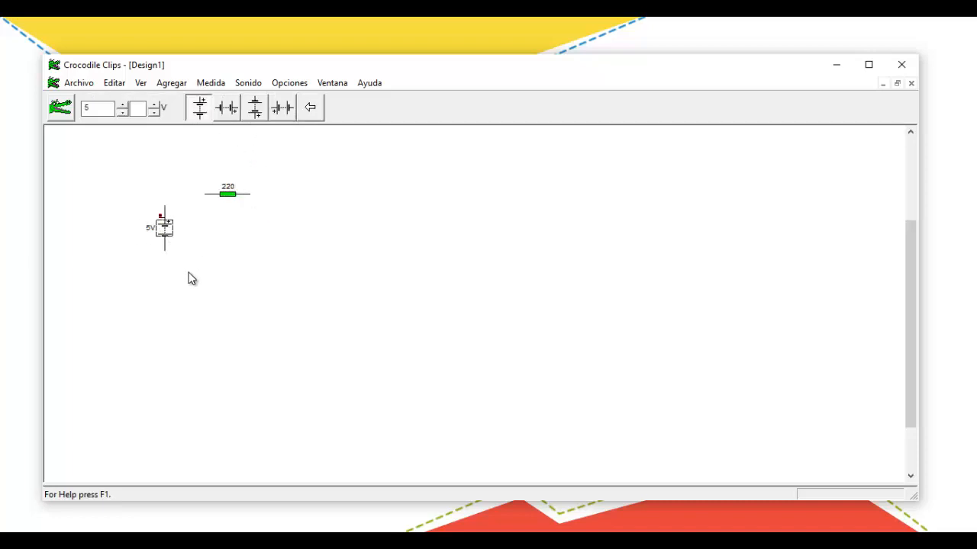
{"action": "left_click_drag", "start_coordinate": [181, 170], "coordinate": [279, 210]}
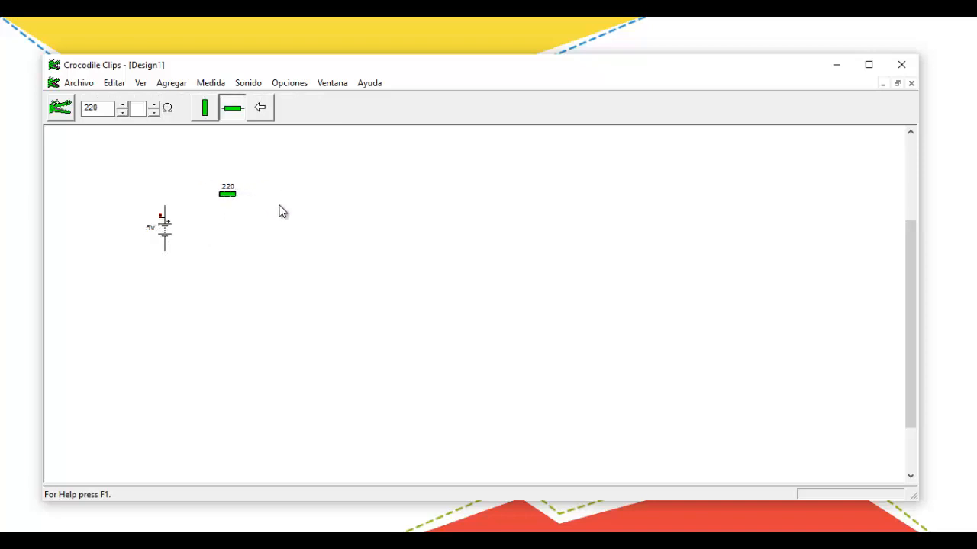
Step: Add a vertical red LED pointing downward to the right of the resistor
{"action": "left_click", "coordinate": [260, 109]}
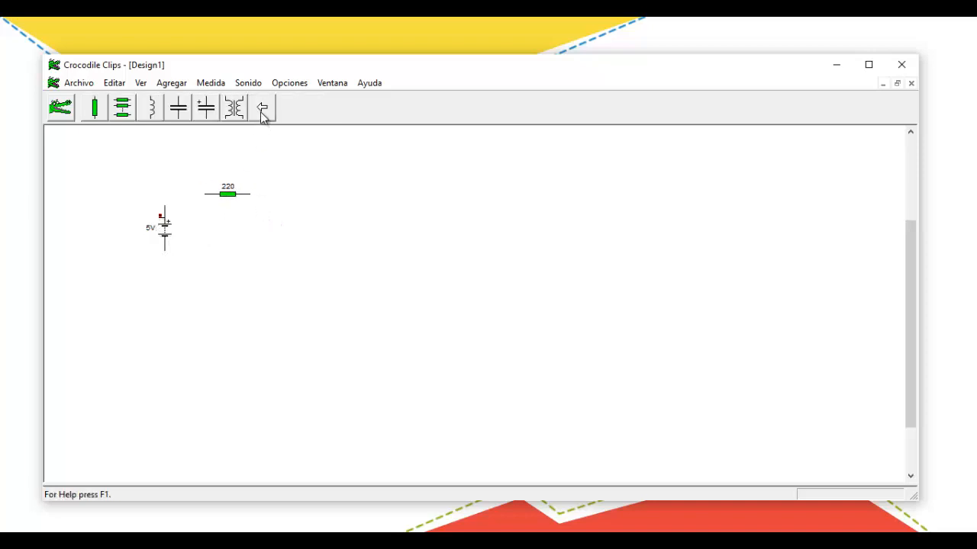
{"action": "left_click", "coordinate": [260, 109]}
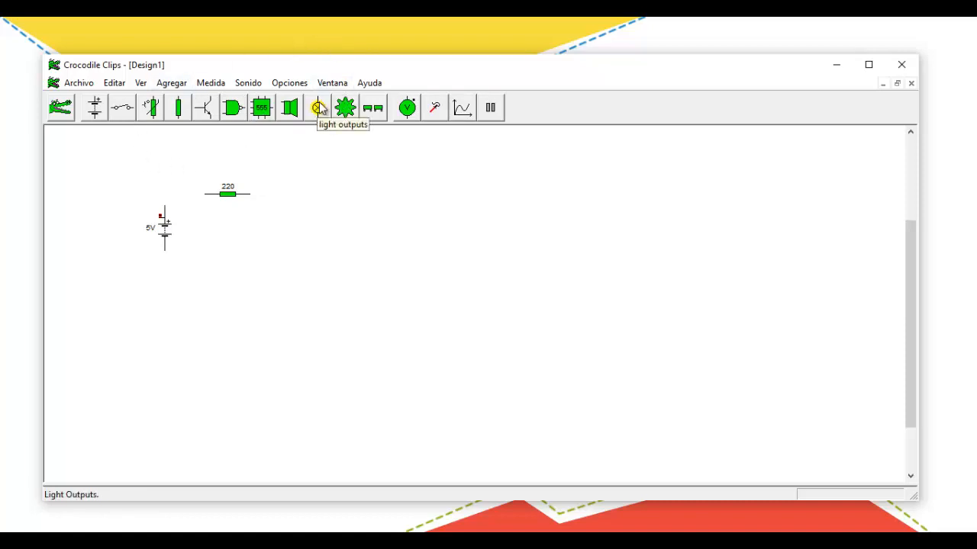
{"action": "left_click", "coordinate": [317, 108]}
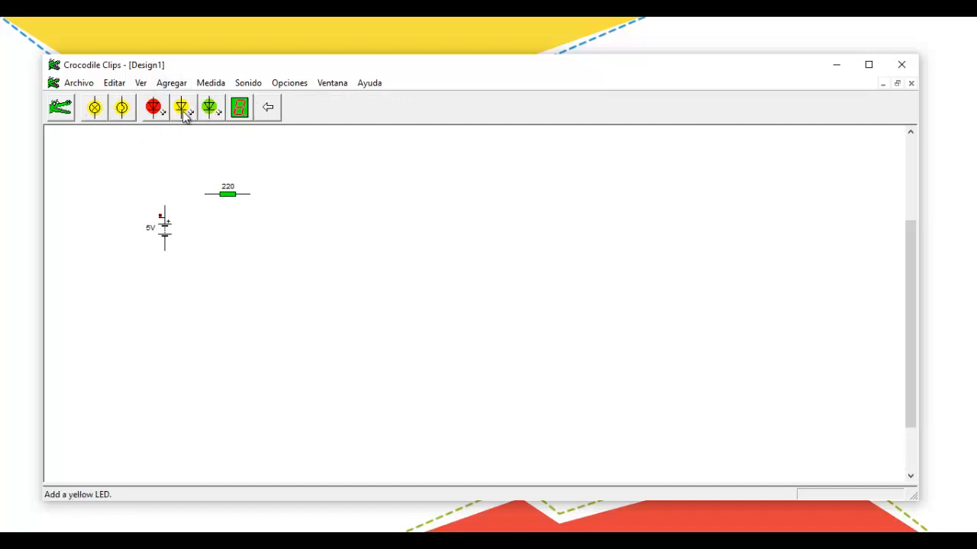
{"action": "left_click", "coordinate": [154, 108]}
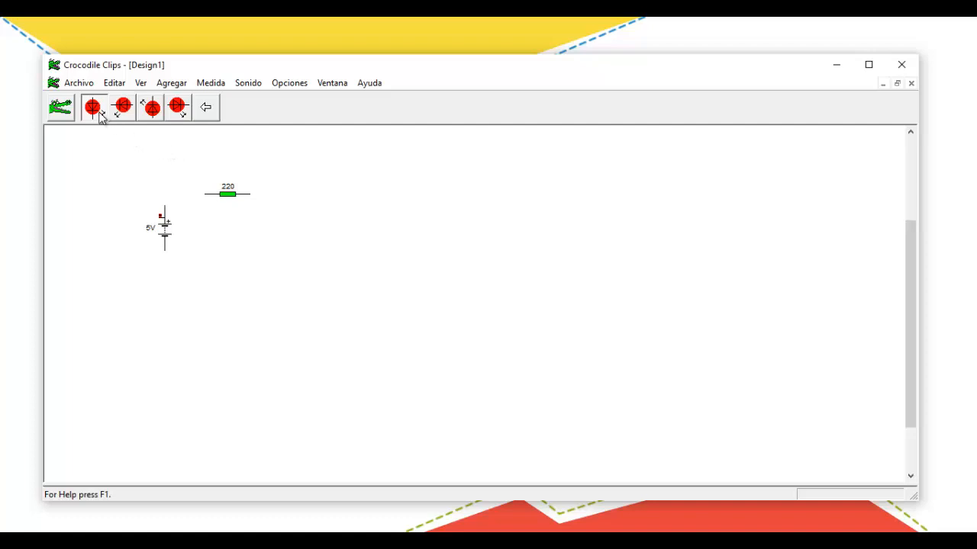
{"action": "left_click_drag", "start_coordinate": [100, 116], "coordinate": [308, 216]}
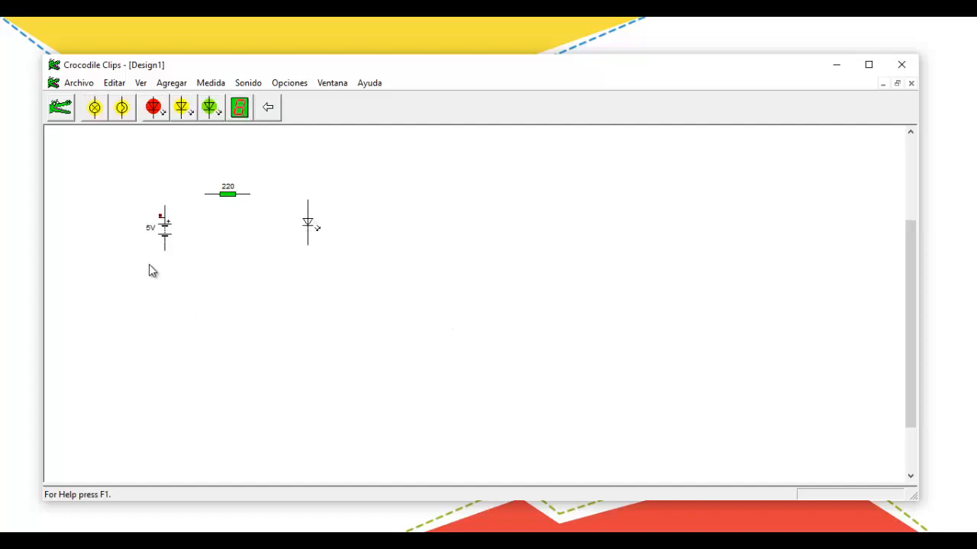
{"action": "left_click_drag", "start_coordinate": [186, 269], "coordinate": [127, 202]}
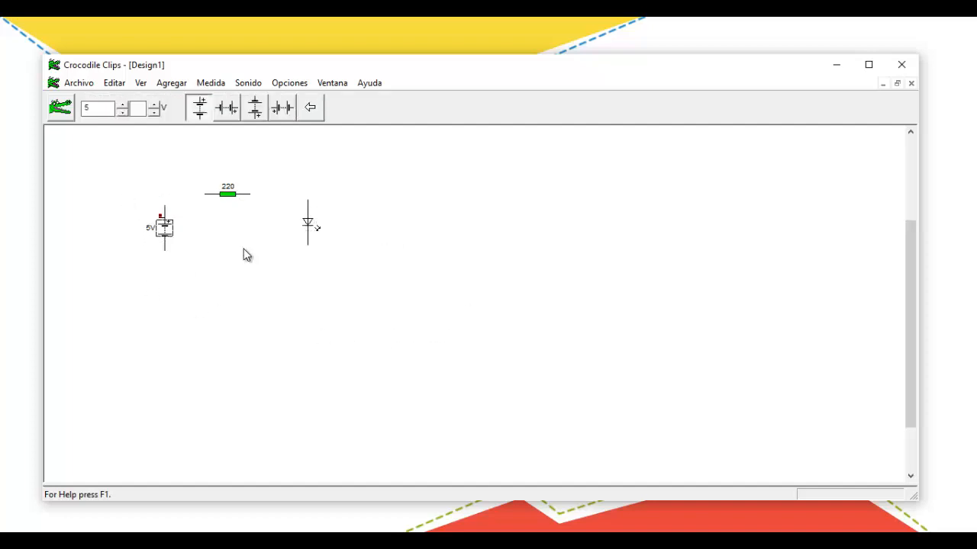
{"action": "left_click_drag", "start_coordinate": [271, 209], "coordinate": [200, 170]}
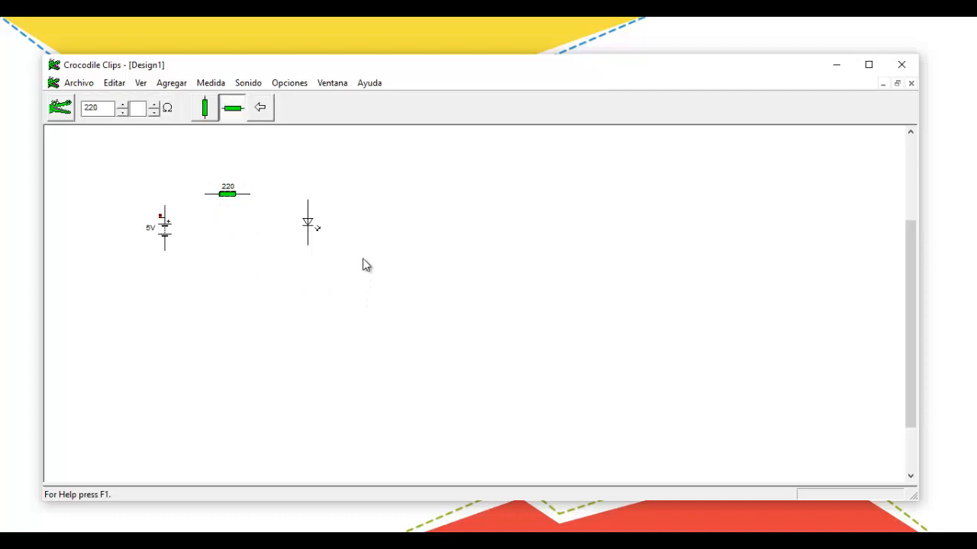
{"action": "left_click_drag", "start_coordinate": [363, 259], "coordinate": [294, 186]}
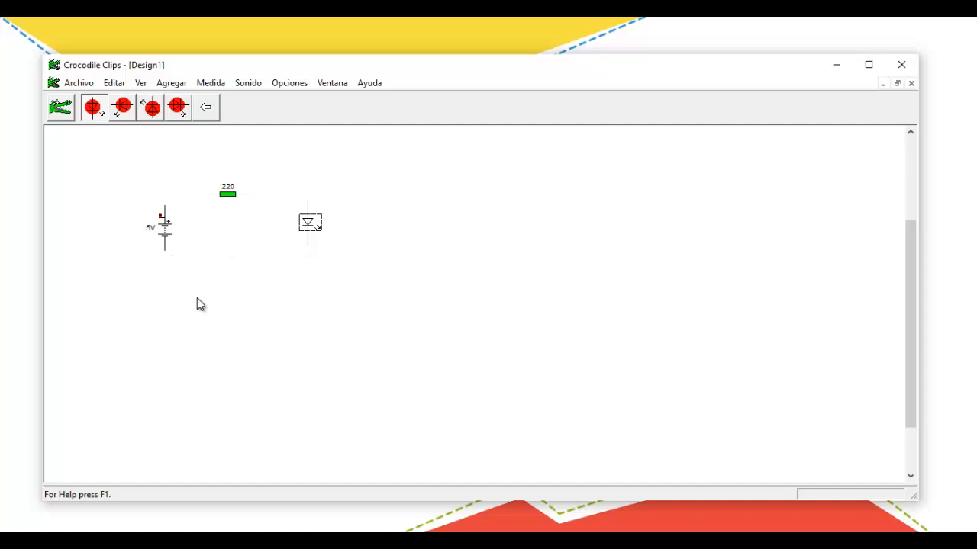
{"action": "left_click_drag", "start_coordinate": [300, 204], "coordinate": [355, 259]}
{"action": "left_click", "coordinate": [283, 257]}
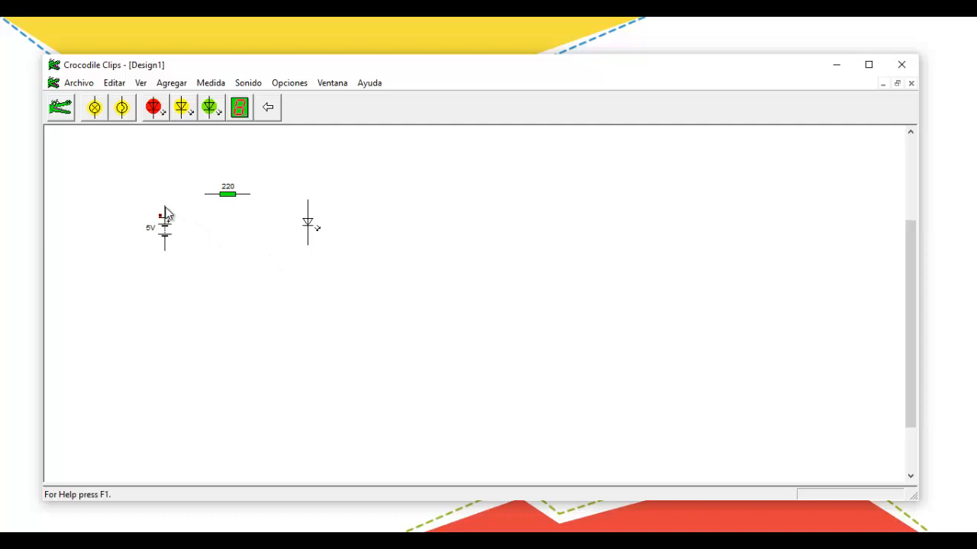
Step: Wire the battery, the resistor and the LED into a closed series loop starting at the battery's positive terminal
{"action": "left_click_drag", "start_coordinate": [166, 207], "coordinate": [319, 191]}
{"action": "left_click_drag", "start_coordinate": [306, 238], "coordinate": [165, 249]}
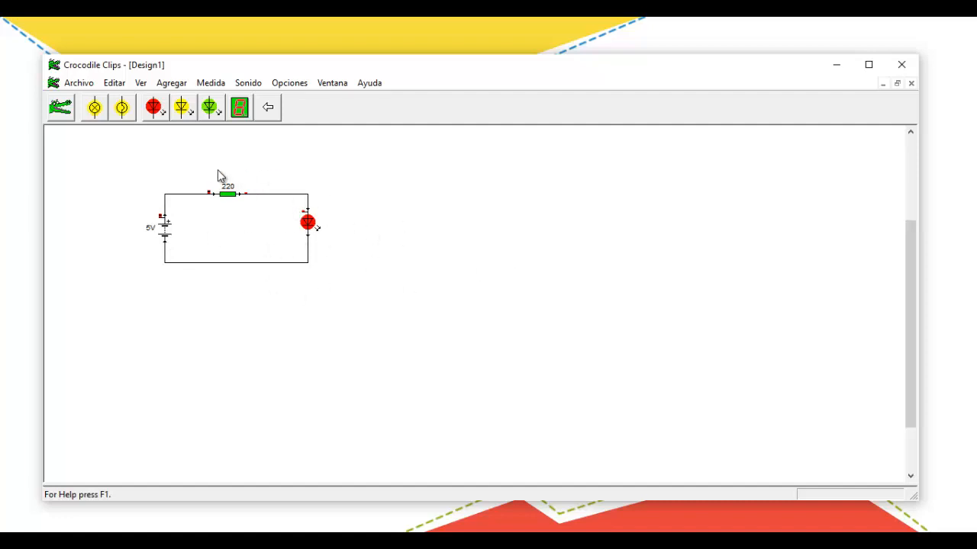
{"action": "left_click_drag", "start_coordinate": [122, 177], "coordinate": [243, 244]}
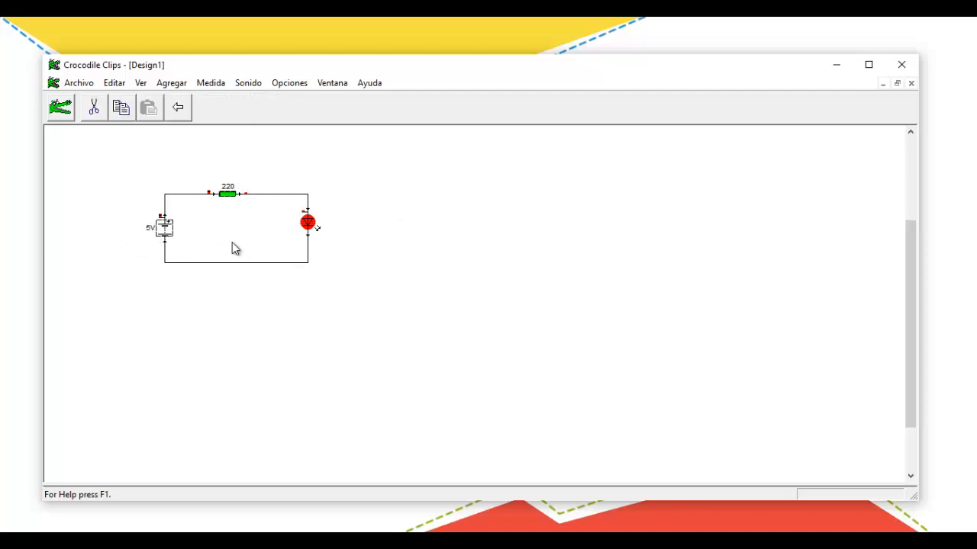
{"action": "left_click_drag", "start_coordinate": [109, 203], "coordinate": [208, 251]}
{"action": "left_click_drag", "start_coordinate": [180, 159], "coordinate": [258, 223]}
{"action": "left_click_drag", "start_coordinate": [122, 175], "coordinate": [218, 246]}
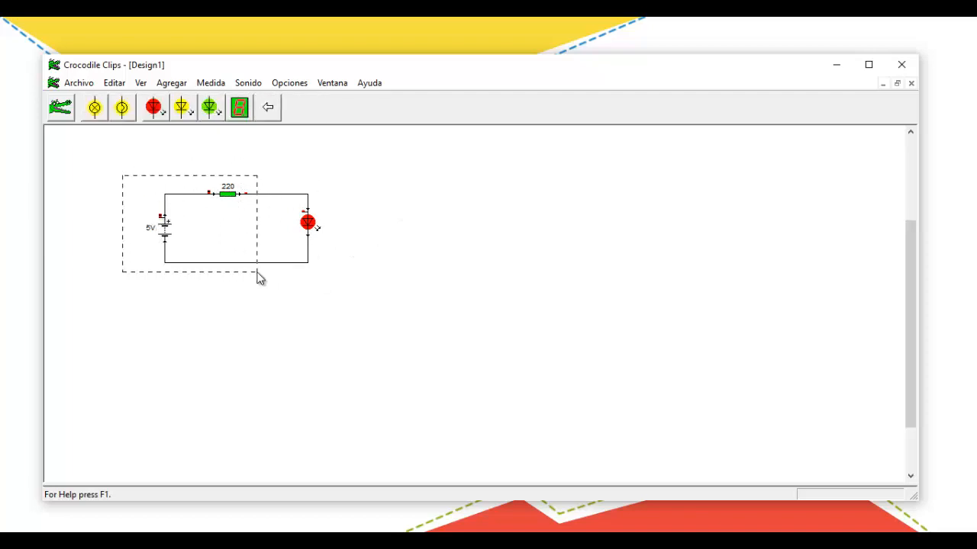
{"action": "left_click_drag", "start_coordinate": [257, 273], "coordinate": [257, 272]}
{"action": "left_click_drag", "start_coordinate": [353, 280], "coordinate": [284, 175]}
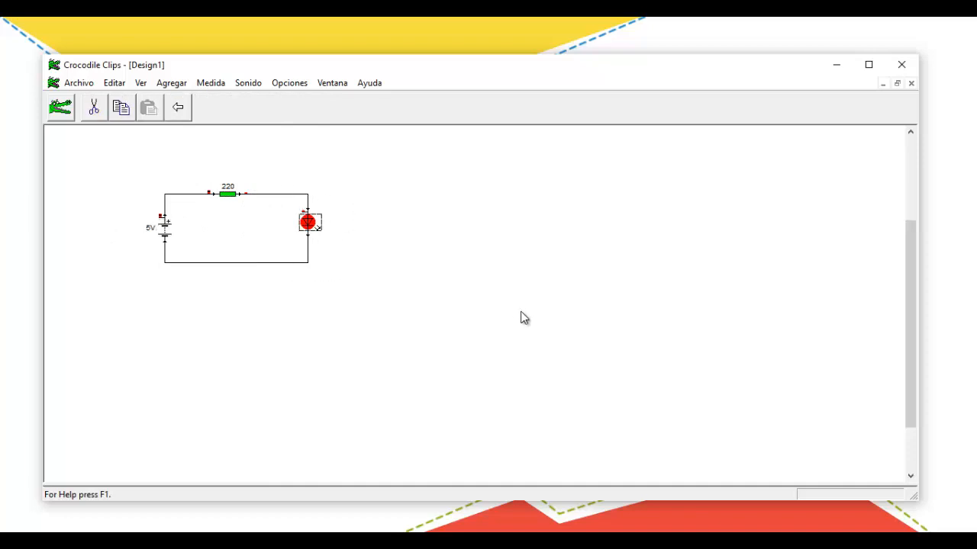
{"action": "left_click", "coordinate": [381, 268]}
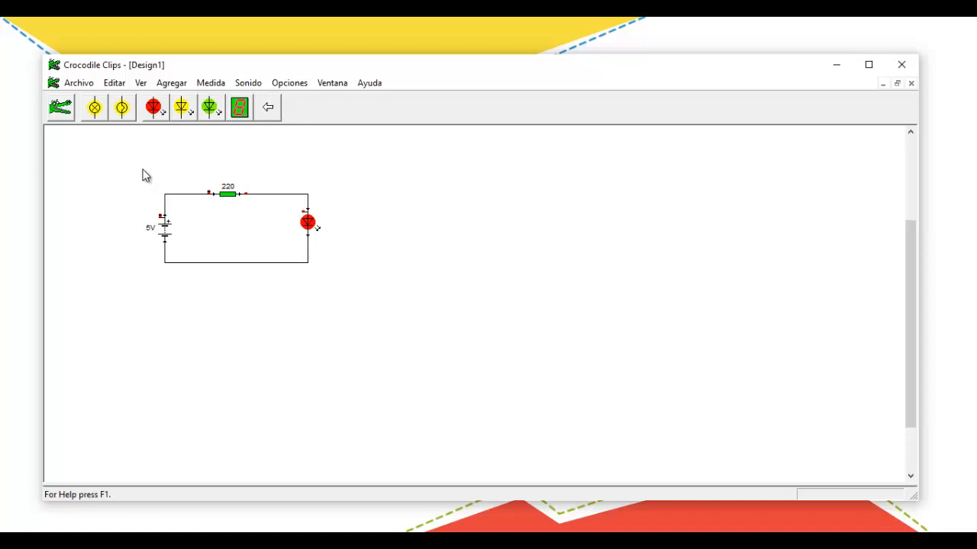
Step: Copy the complete 5 V LED circuit and paste a duplicate to the right of the original
{"action": "left_click_drag", "start_coordinate": [145, 177], "coordinate": [333, 286]}
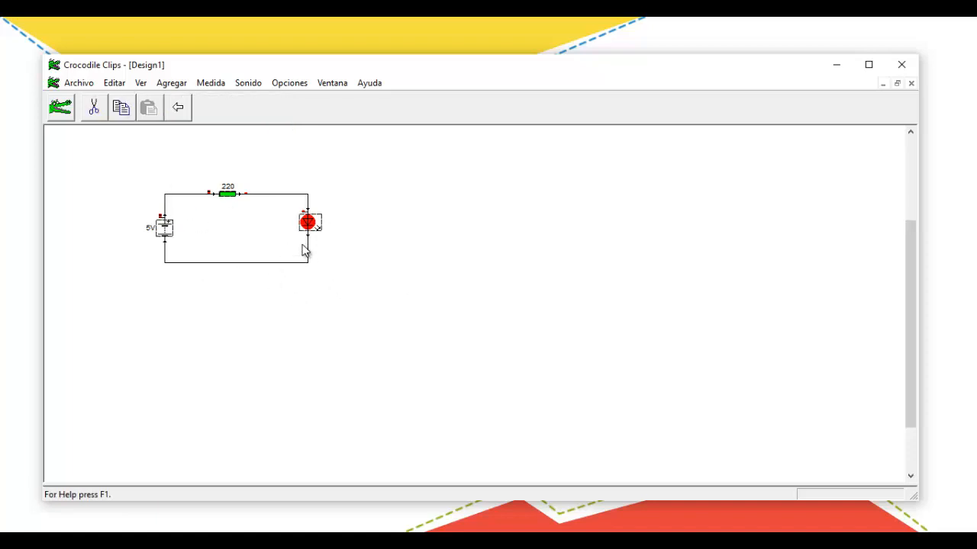
{"action": "mouse_move", "coordinate": [313, 230]}
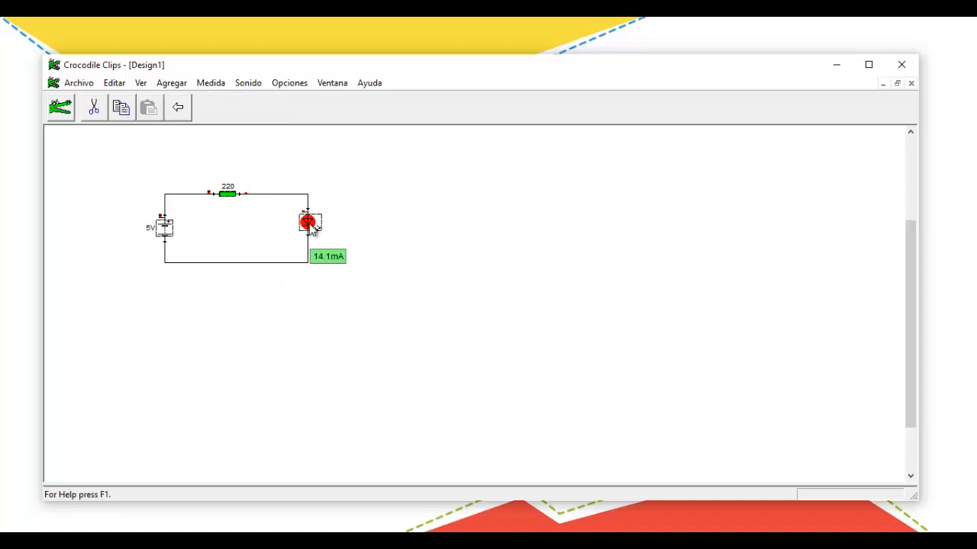
{"action": "left_click", "coordinate": [125, 113]}
{"action": "left_click", "coordinate": [149, 108]}
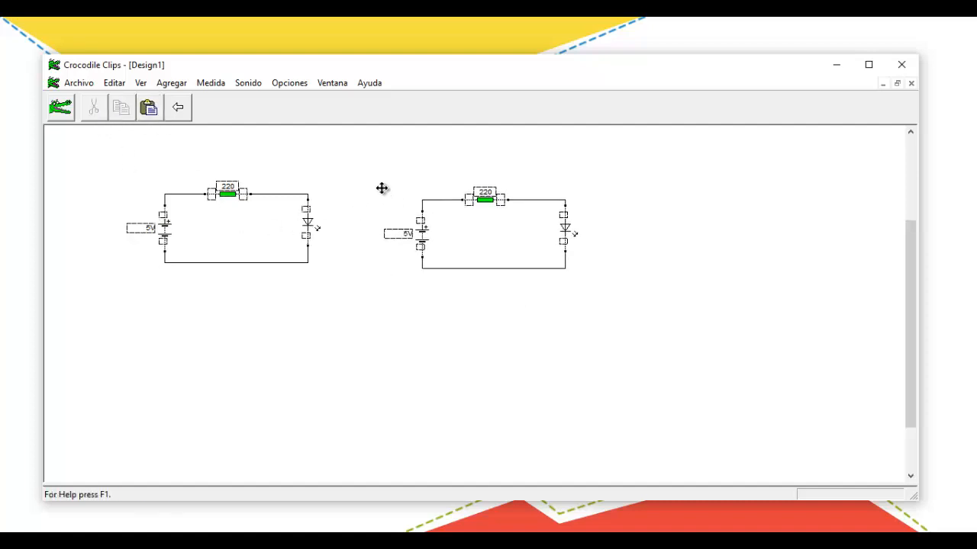
{"action": "left_click", "coordinate": [383, 190]}
{"action": "left_click", "coordinate": [460, 296]}
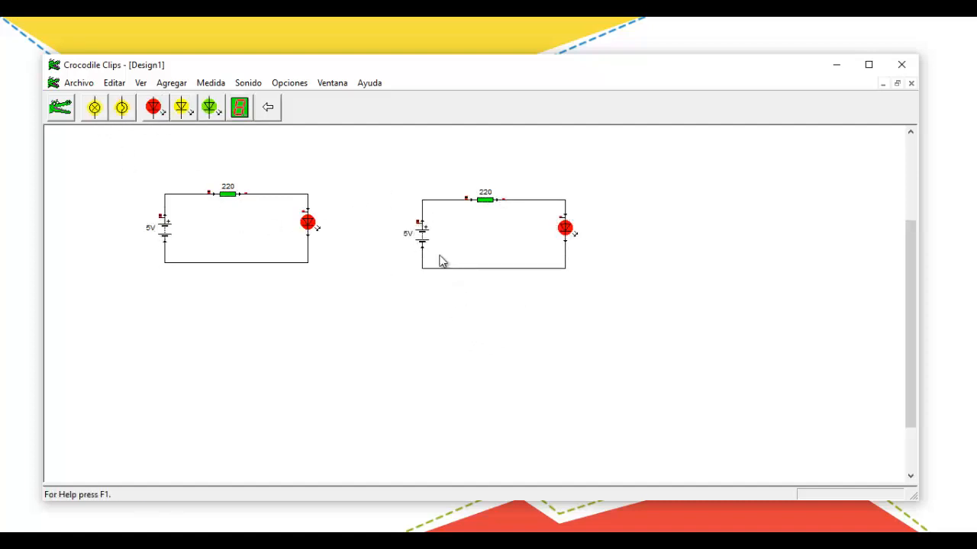
Step: Set the duplicate circuit's battery voltage to 12 V
{"action": "left_click", "coordinate": [422, 238]}
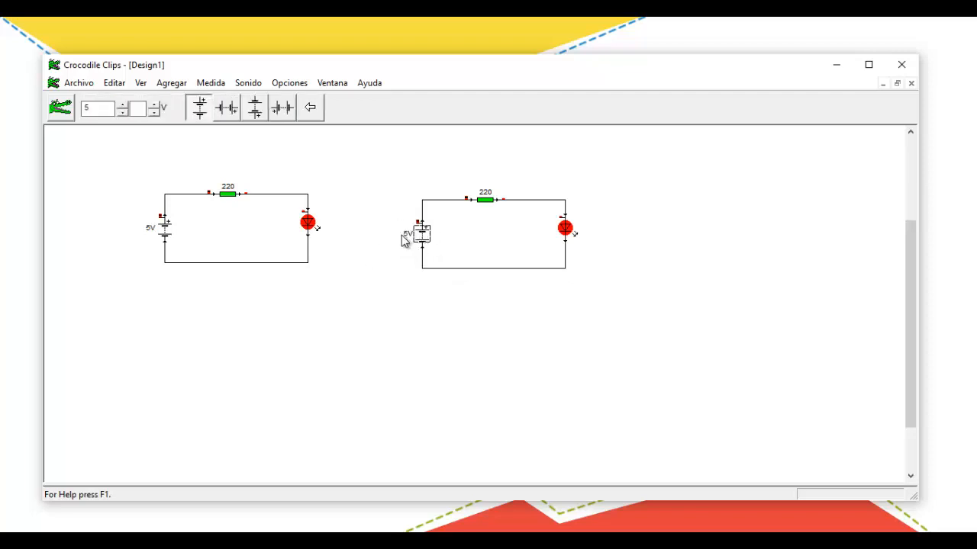
{"action": "left_click_drag", "start_coordinate": [105, 113], "coordinate": [69, 117]}
{"action": "type", "text": "12"}
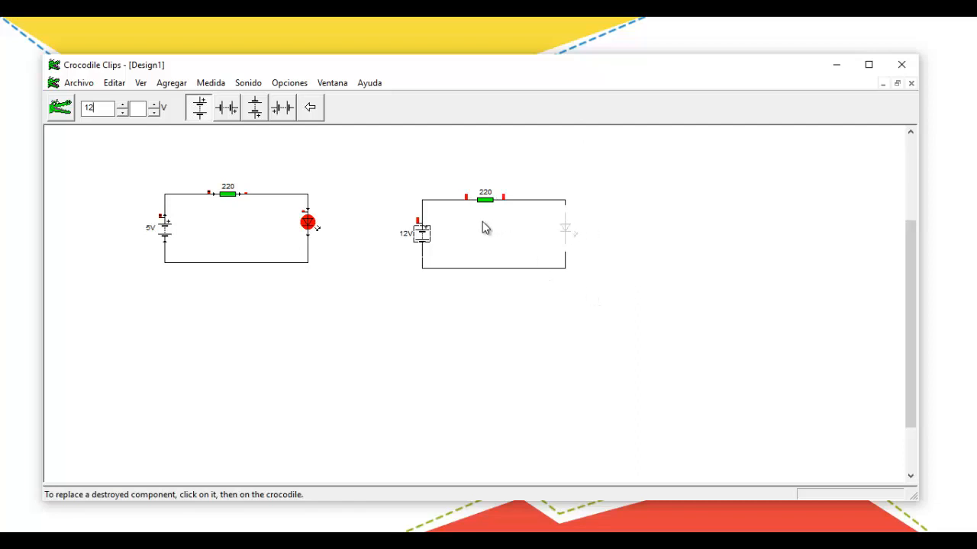
{"action": "left_click_drag", "start_coordinate": [380, 213], "coordinate": [441, 247]}
{"action": "left_click_drag", "start_coordinate": [519, 211], "coordinate": [460, 168]}
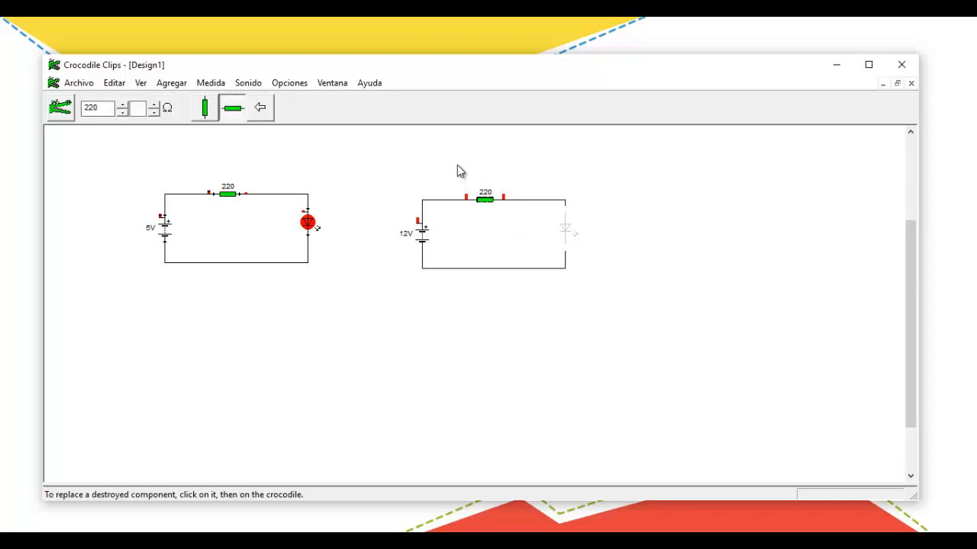
{"action": "left_click_drag", "start_coordinate": [543, 213], "coordinate": [609, 271]}
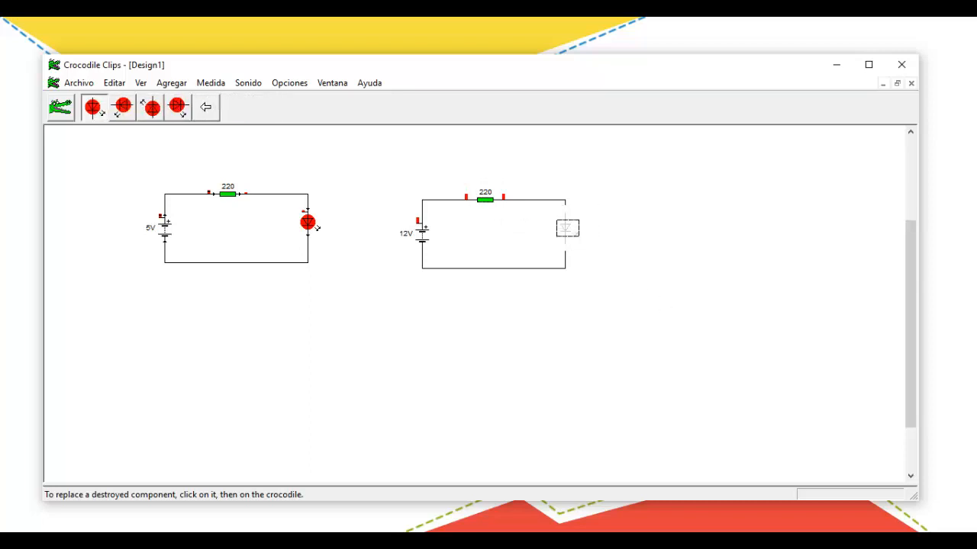
Step: Set the duplicate circuit's battery voltage to 9 V
{"action": "left_click", "coordinate": [423, 235]}
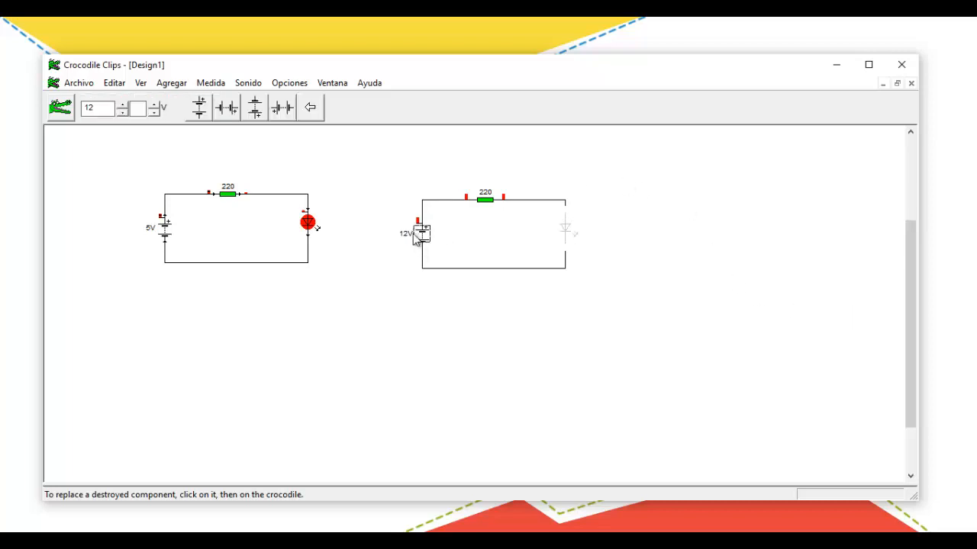
{"action": "left_click", "coordinate": [567, 229]}
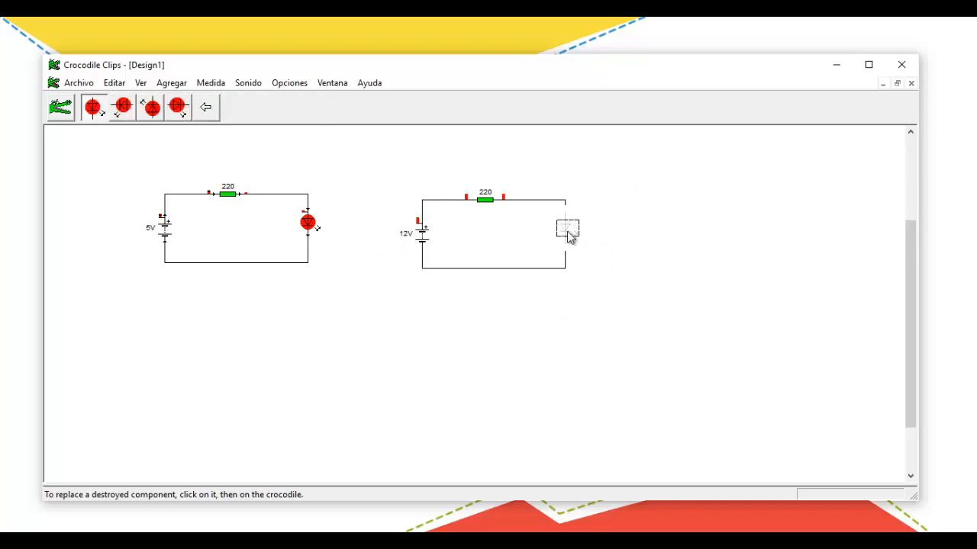
{"action": "left_click", "coordinate": [424, 235]}
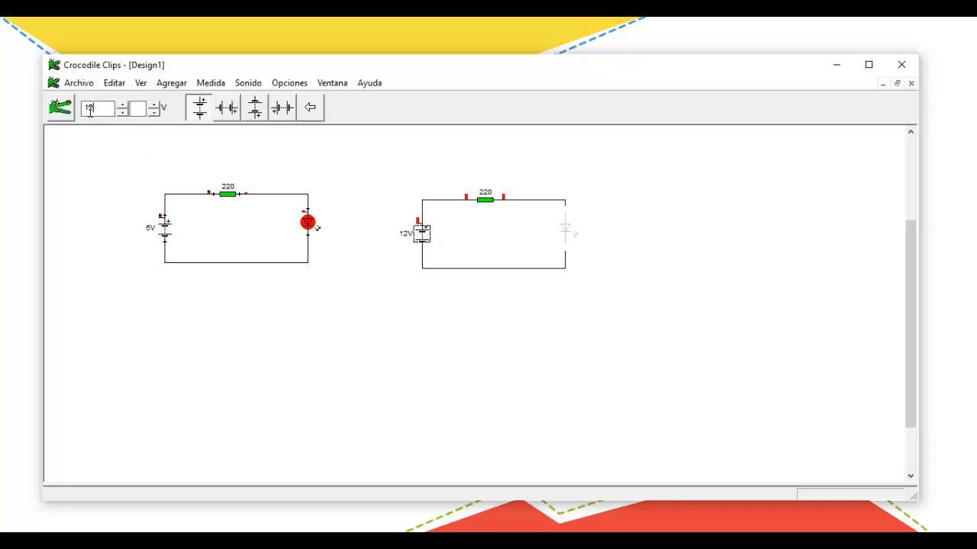
{"action": "left_click_drag", "start_coordinate": [95, 108], "coordinate": [69, 109]}
{"action": "left_click", "coordinate": [488, 256]}
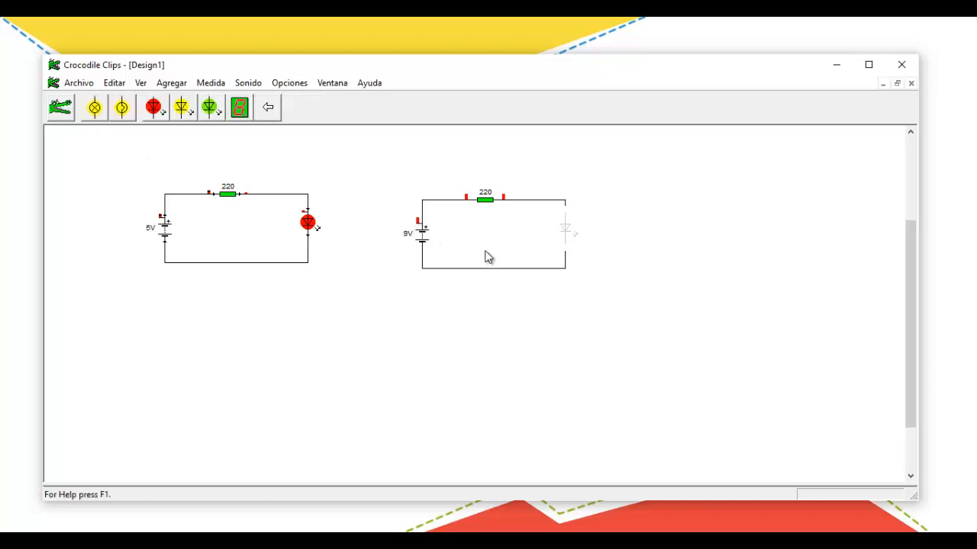
Step: Try twice to replace the destroyed LED in the duplicate circuit, keeping the 9 V battery and the 220 Ω resistor
{"action": "left_click", "coordinate": [567, 229]}
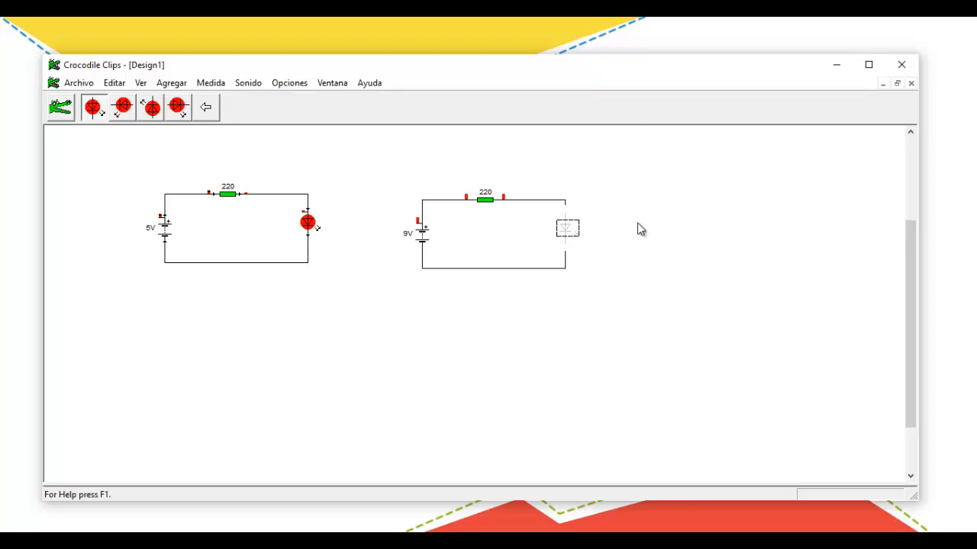
{"action": "left_click", "coordinate": [568, 232]}
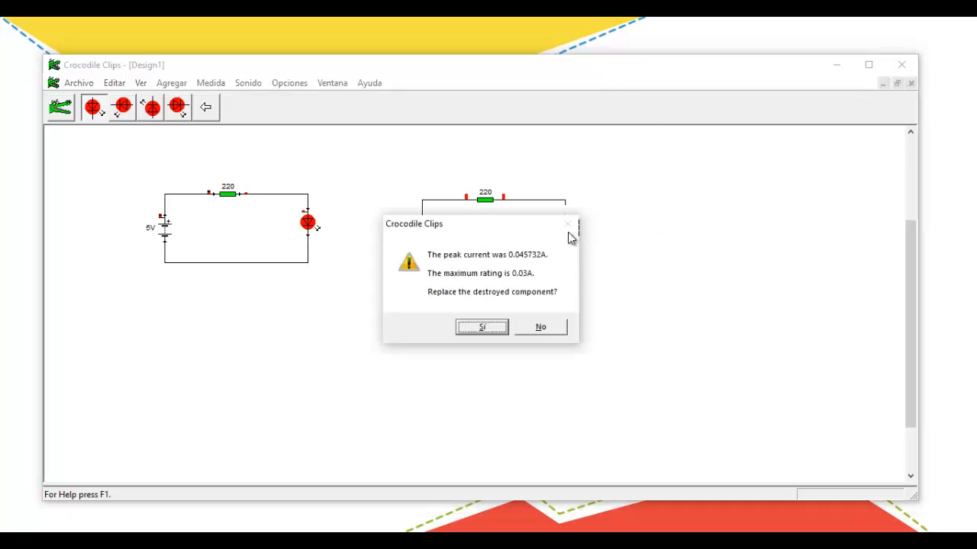
{"action": "left_click", "coordinate": [480, 328]}
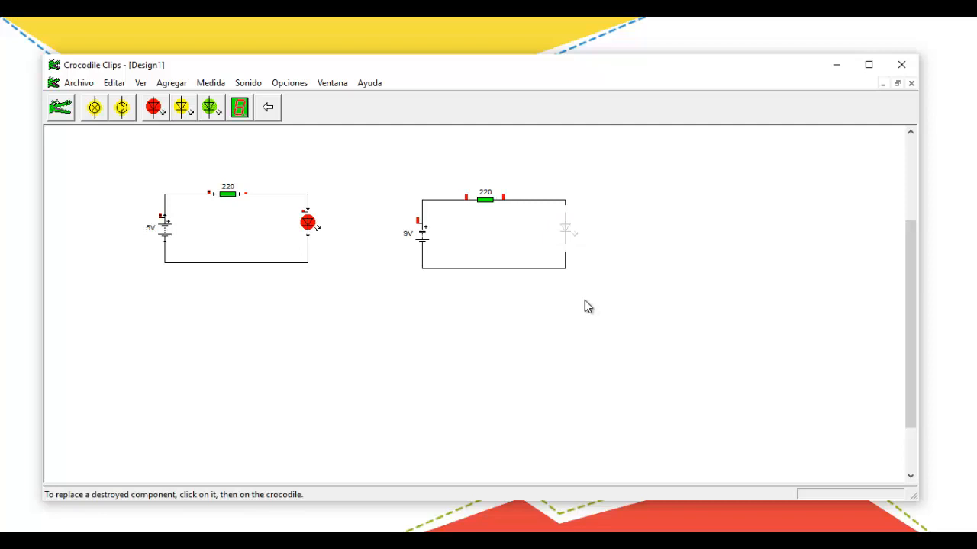
{"action": "left_click", "coordinate": [565, 236]}
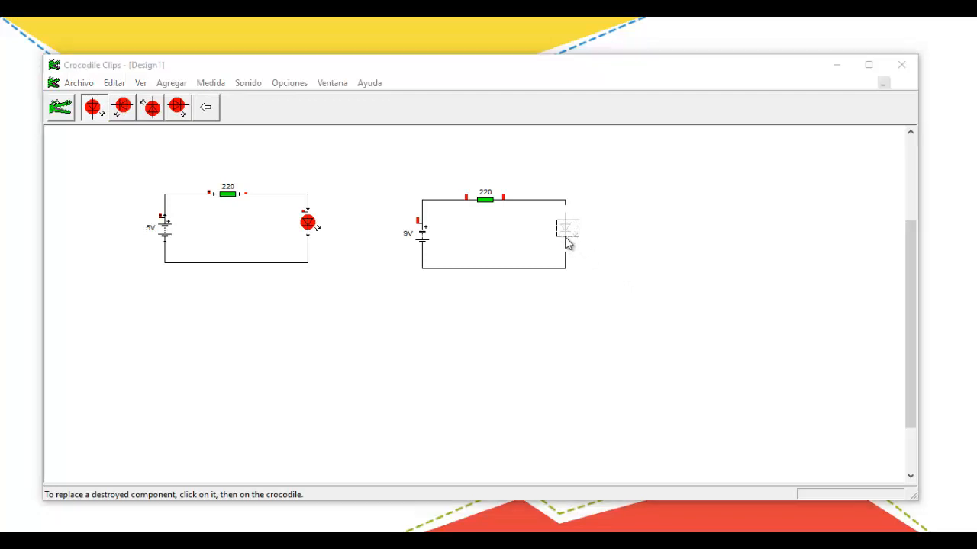
{"action": "left_click", "coordinate": [566, 242]}
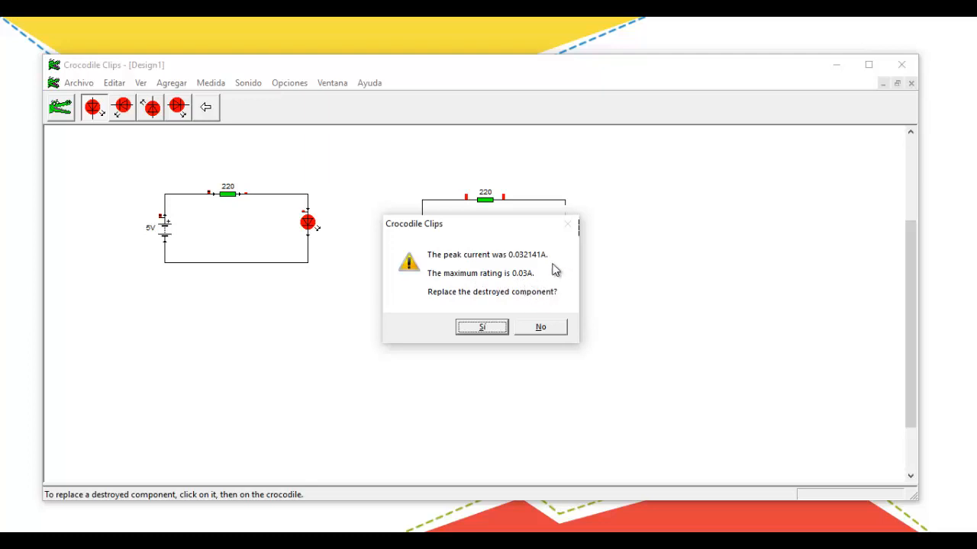
{"action": "left_click", "coordinate": [489, 327]}
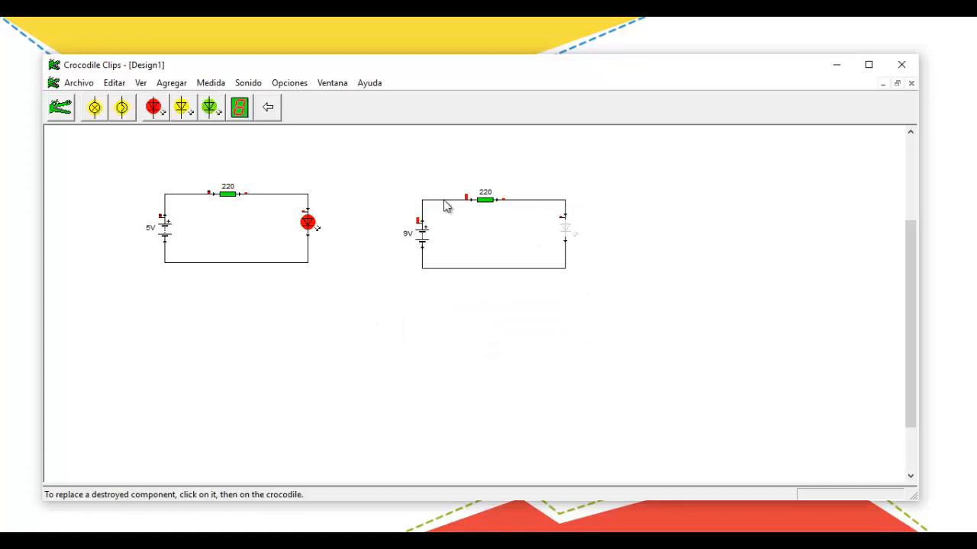
{"action": "left_click_drag", "start_coordinate": [608, 296], "coordinate": [603, 294]}
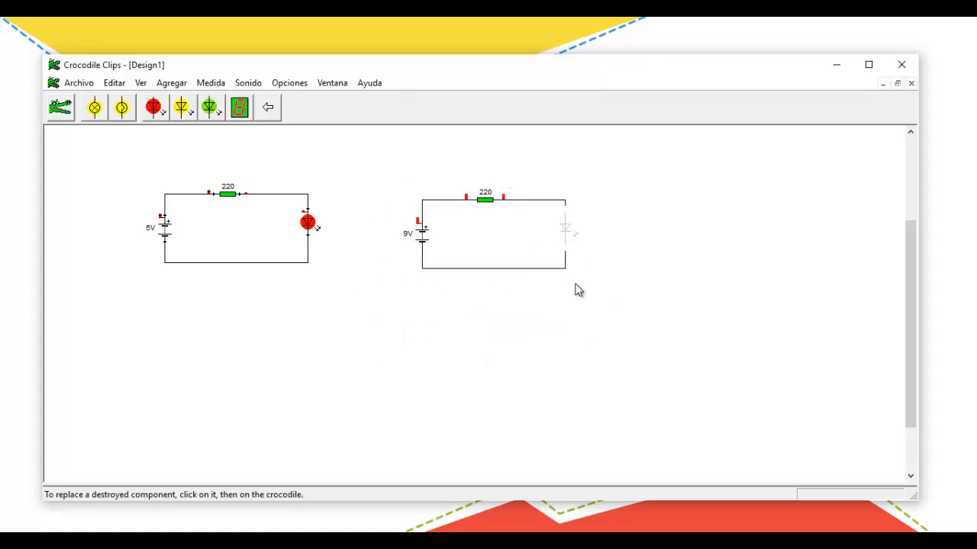
Step: Set the duplicate circuit's battery to 7 V and replace its destroyed LED
{"action": "left_click", "coordinate": [419, 234]}
{"action": "left_click_drag", "start_coordinate": [96, 109], "coordinate": [70, 112]}
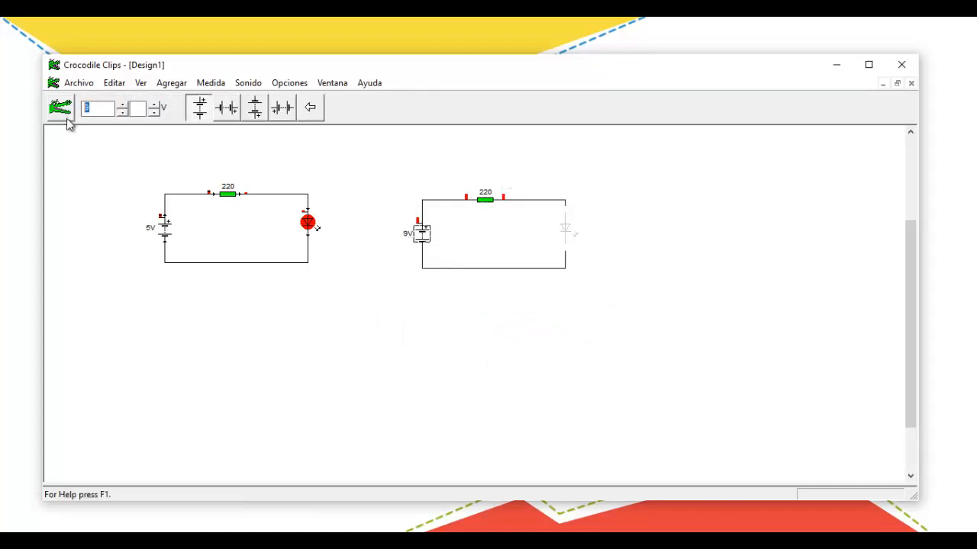
{"action": "type", "text": "7"}
{"action": "left_click", "coordinate": [570, 228]}
{"action": "key", "text": "Return"}
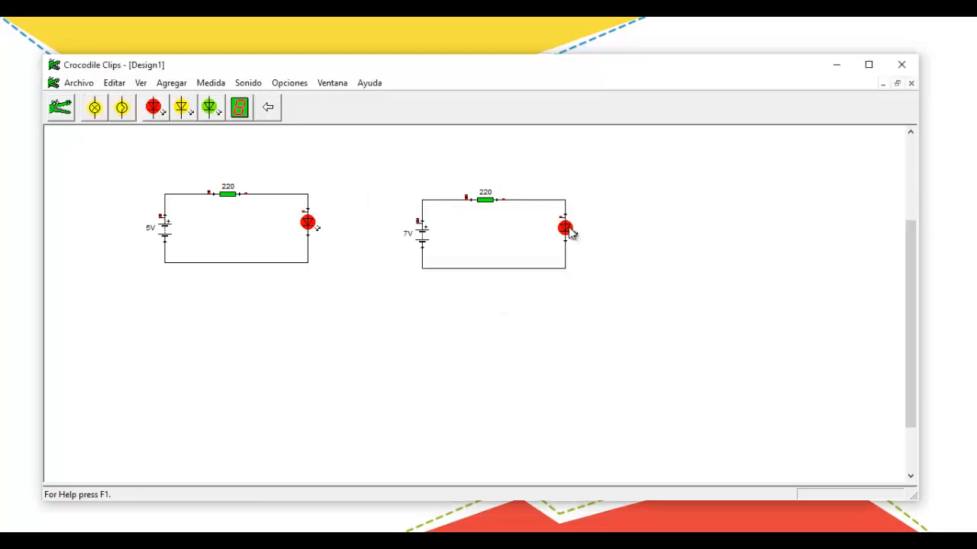
Step: Set the duplicate circuit's battery back to 9 V
{"action": "left_click", "coordinate": [398, 233]}
{"action": "left_click", "coordinate": [488, 254]}
{"action": "left_click", "coordinate": [423, 237]}
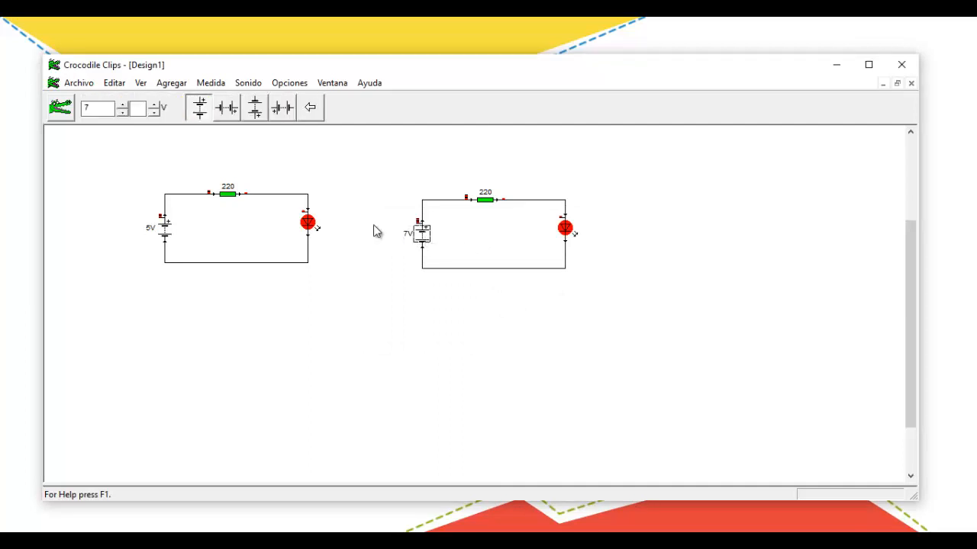
{"action": "left_click_drag", "start_coordinate": [100, 116], "coordinate": [75, 111]}
{"action": "type", "text": "9"}
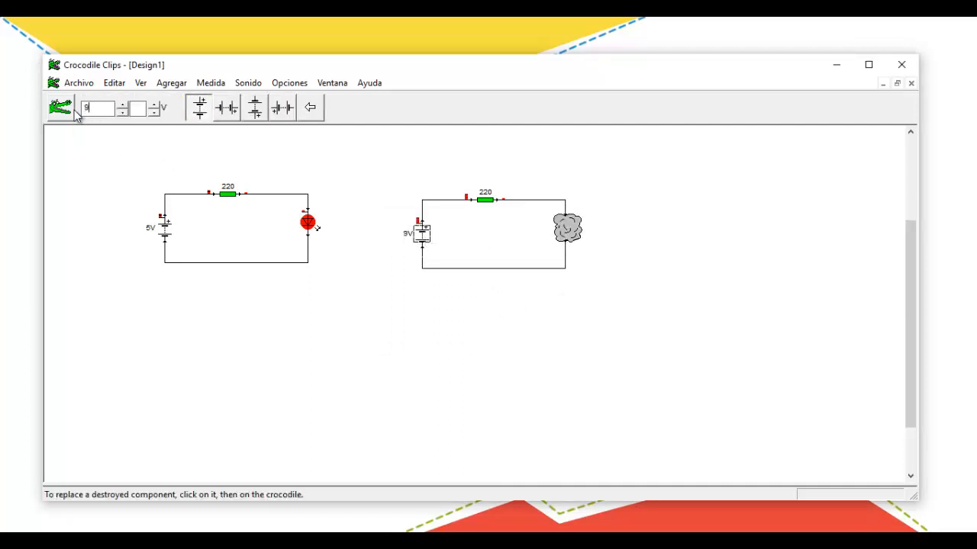
{"action": "left_click_drag", "start_coordinate": [389, 209], "coordinate": [465, 253]}
{"action": "left_click", "coordinate": [462, 252]}
Step: Set the duplicate circuit's resistor to 600 Ω and replace its destroyed LED
{"action": "left_click", "coordinate": [485, 200]}
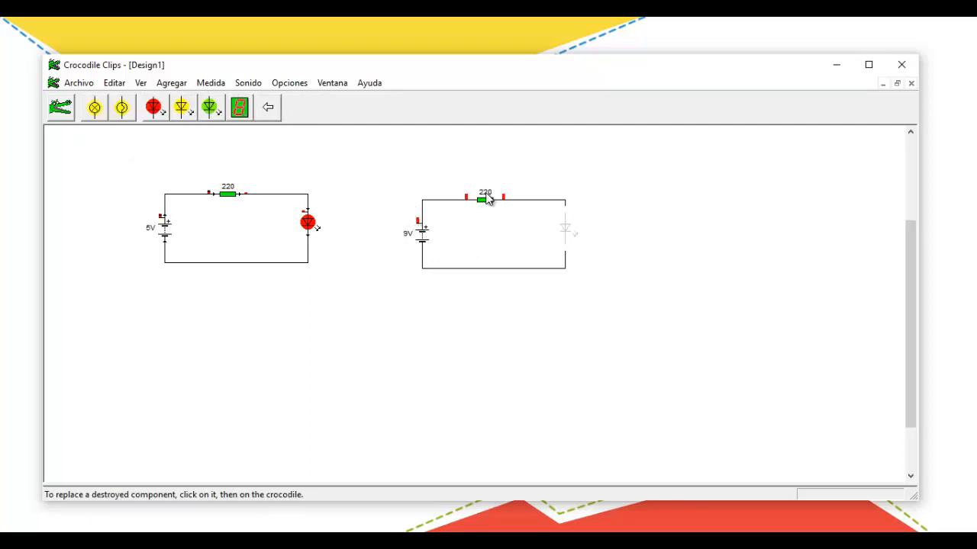
{"action": "left_click_drag", "start_coordinate": [104, 110], "coordinate": [76, 115]}
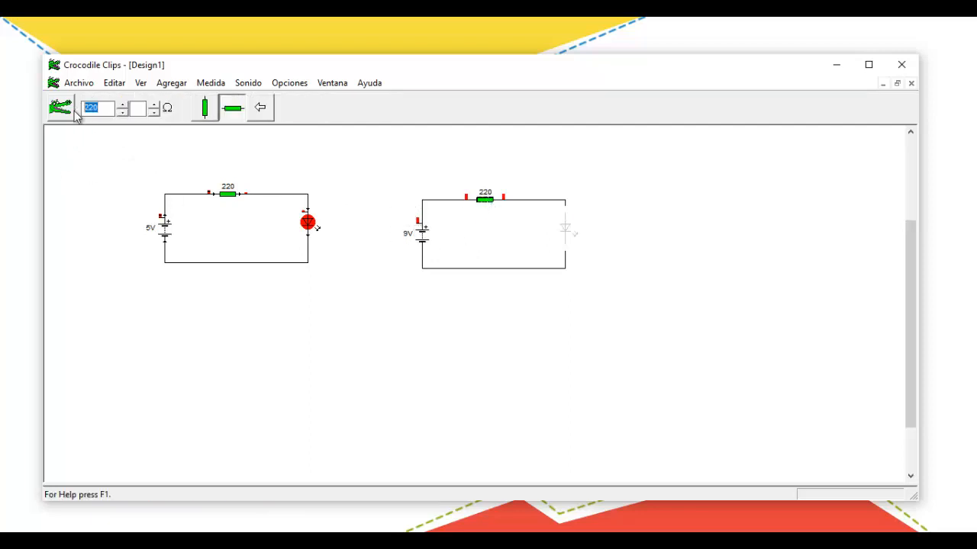
{"action": "type", "text": "600"}
{"action": "left_click", "coordinate": [774, 299]}
{"action": "left_click", "coordinate": [563, 235]}
{"action": "key", "text": "Return"}
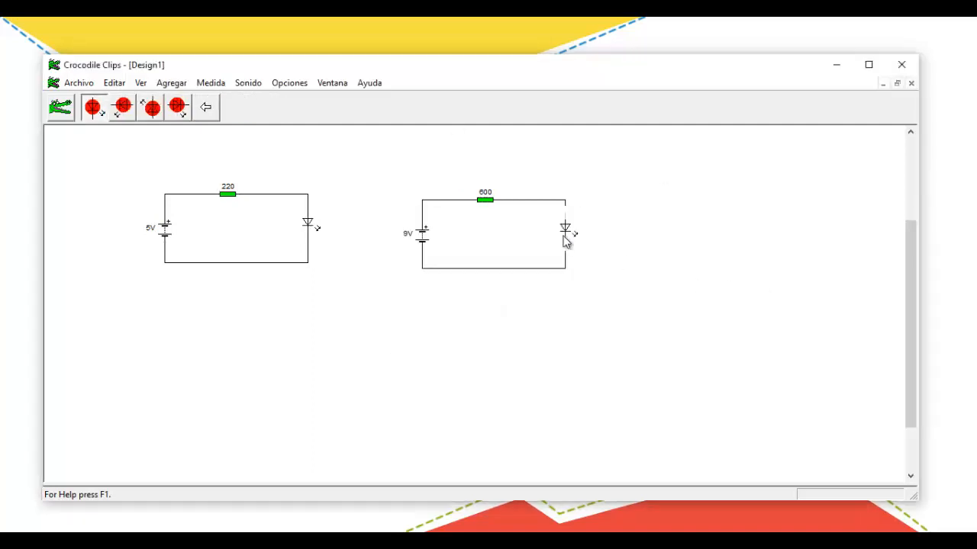
Step: Compare the battery, resistor and LED of the 5 V circuit with those of the 9 V circuit
{"action": "left_click_drag", "start_coordinate": [711, 319], "coordinate": [398, 161]}
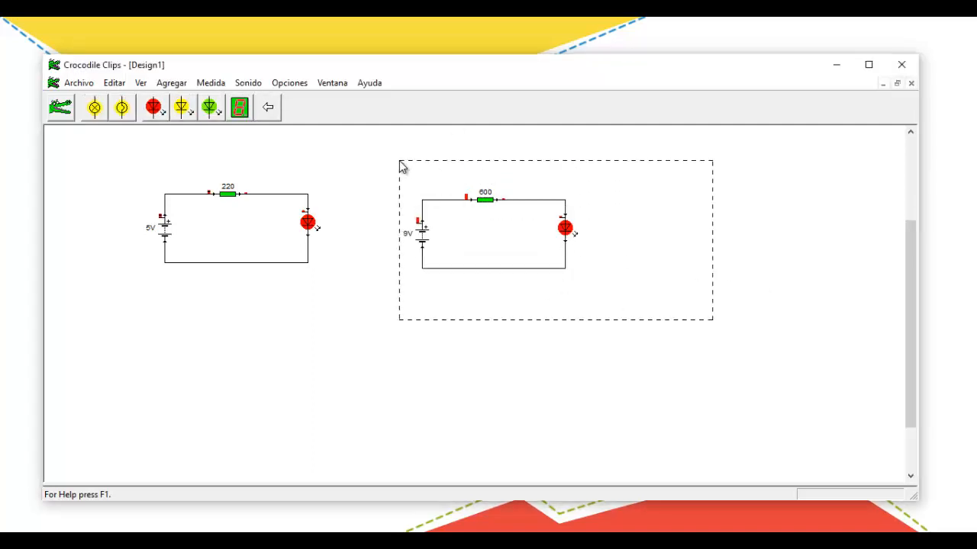
{"action": "left_click", "coordinate": [419, 177]}
{"action": "mouse_move", "coordinate": [439, 252]}
{"action": "left_mouse_down"}
{"action": "mouse_move", "coordinate": [393, 214]}
{"action": "mouse_move", "coordinate": [437, 245]}
{"action": "left_mouse_up"}
{"action": "left_click_drag", "start_coordinate": [523, 219], "coordinate": [453, 170]}
{"action": "left_click_drag", "start_coordinate": [603, 254], "coordinate": [546, 212]}
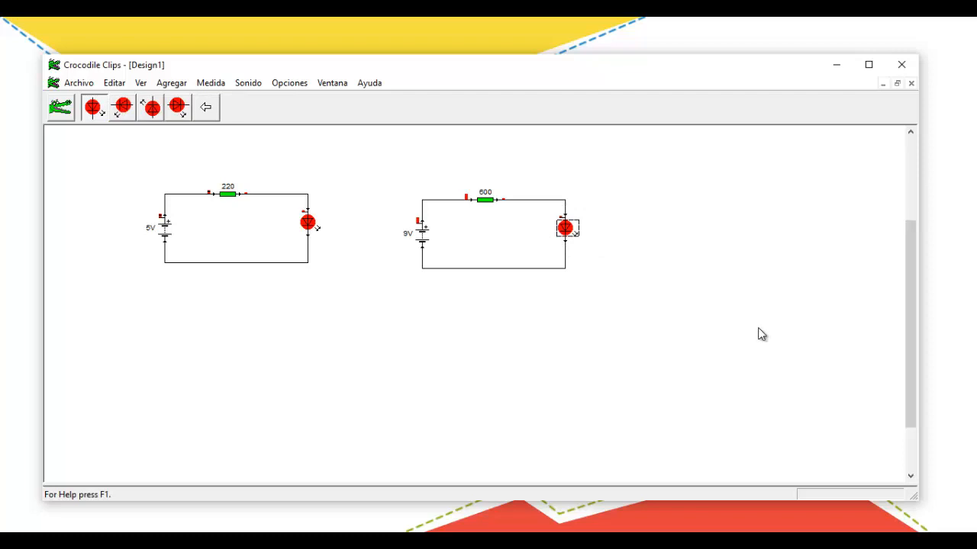
{"action": "left_click", "coordinate": [162, 235]}
{"action": "left_click", "coordinate": [227, 195]}
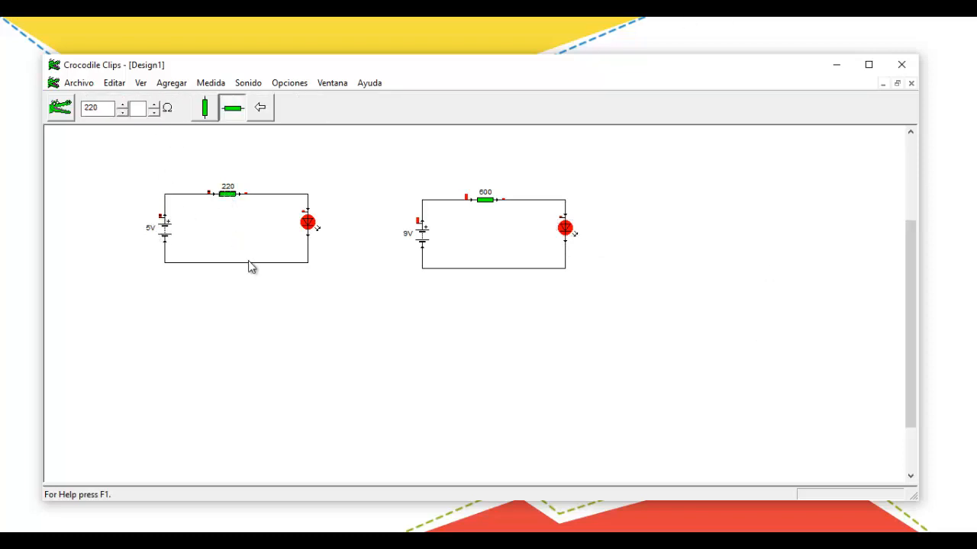
{"action": "left_click", "coordinate": [305, 207]}
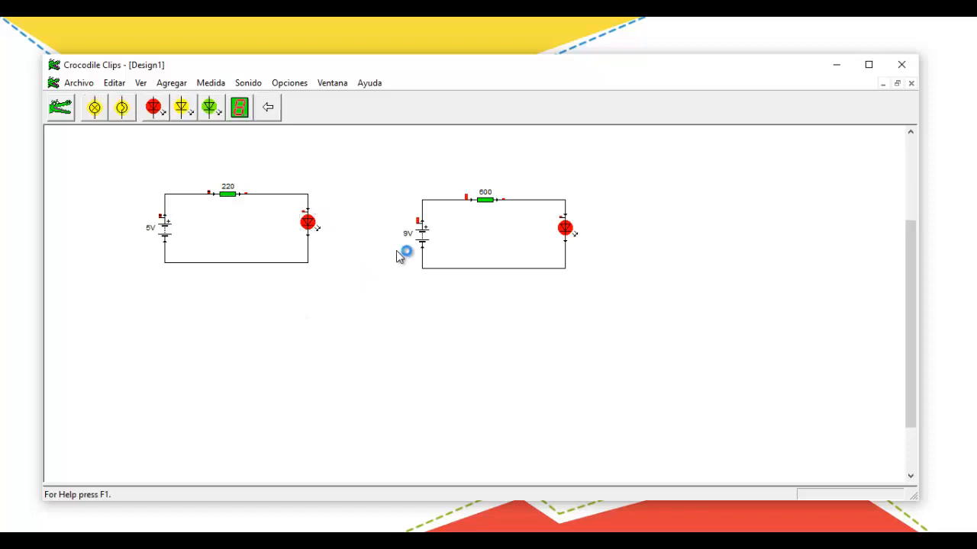
{"action": "left_click_drag", "start_coordinate": [396, 256], "coordinate": [502, 212]}
{"action": "left_click", "coordinate": [577, 229]}
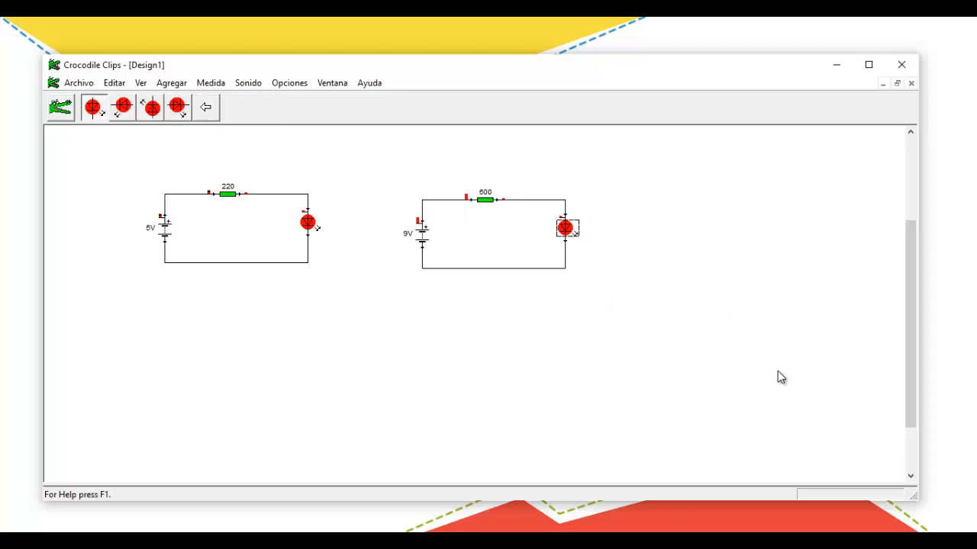
{"action": "left_click", "coordinate": [615, 293]}
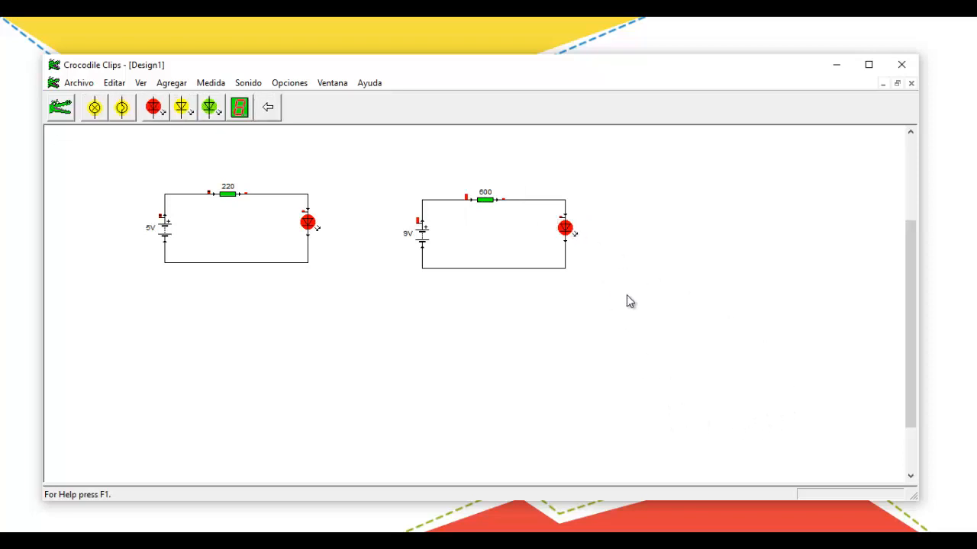
{"action": "left_click_drag", "start_coordinate": [628, 298], "coordinate": [356, 234]}
{"action": "left_click", "coordinate": [70, 148]}
Step: Delete the lower wire connecting the battery's negative terminal to the LED in the 9 V circuit
{"action": "left_click_drag", "start_coordinate": [531, 269], "coordinate": [534, 298]}
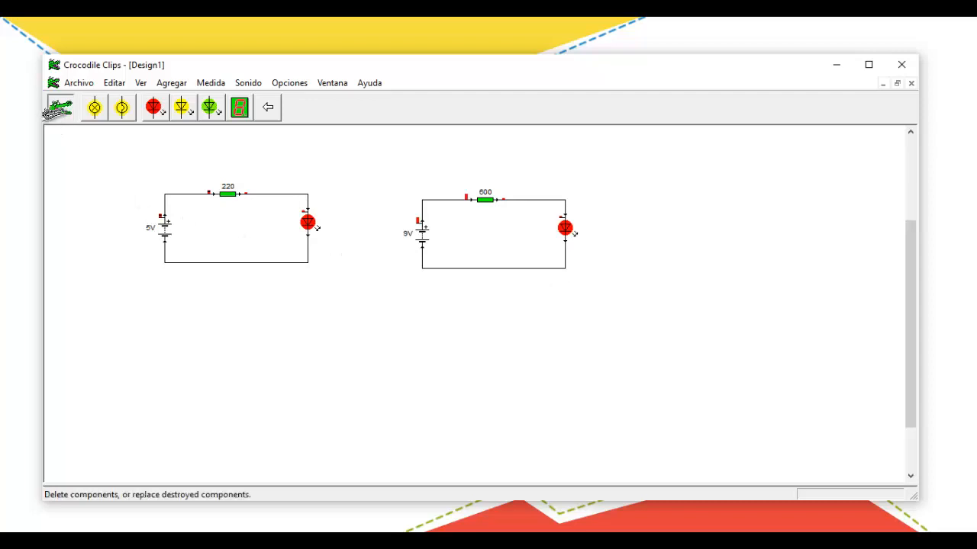
{"action": "left_click", "coordinate": [59, 109]}
{"action": "left_click", "coordinate": [492, 268]}
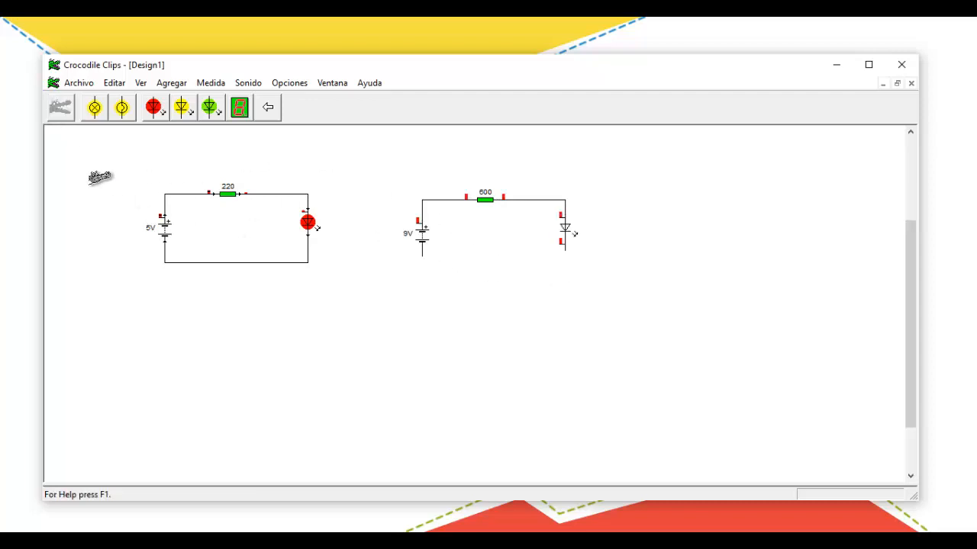
{"action": "left_click", "coordinate": [59, 112]}
{"action": "left_click", "coordinate": [59, 110]}
{"action": "left_click", "coordinate": [58, 107]}
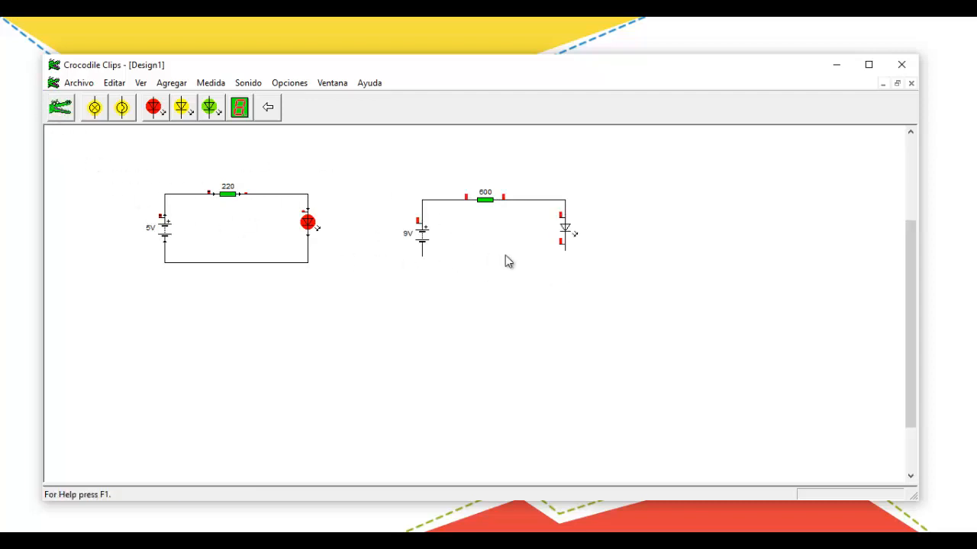
Step: Add horizontal yellow and green LEDs below the 9 V circuit and wire them in series between the red LED and the battery's negative terminal
{"action": "left_click", "coordinate": [182, 109]}
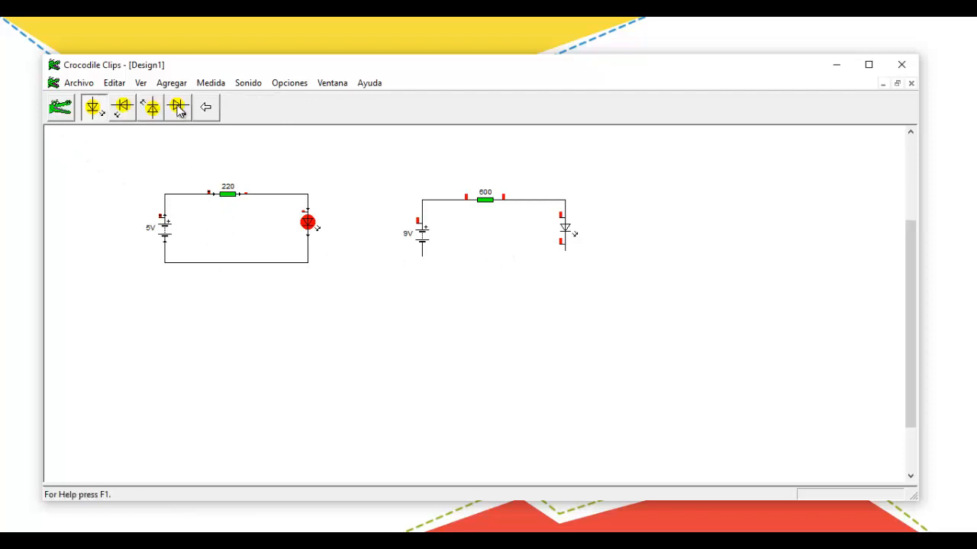
{"action": "left_click_drag", "start_coordinate": [122, 107], "coordinate": [535, 263]}
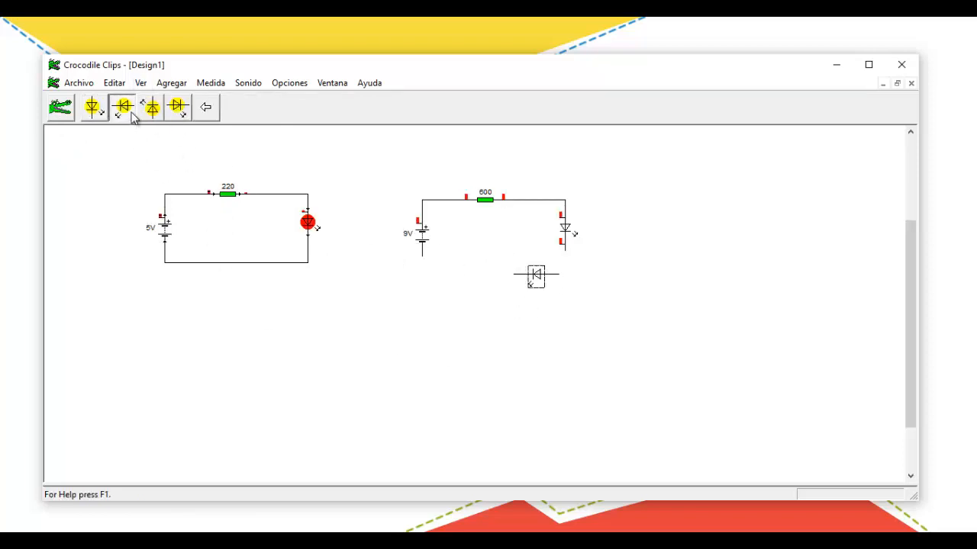
{"action": "left_click", "coordinate": [209, 111]}
{"action": "left_click", "coordinate": [211, 109]}
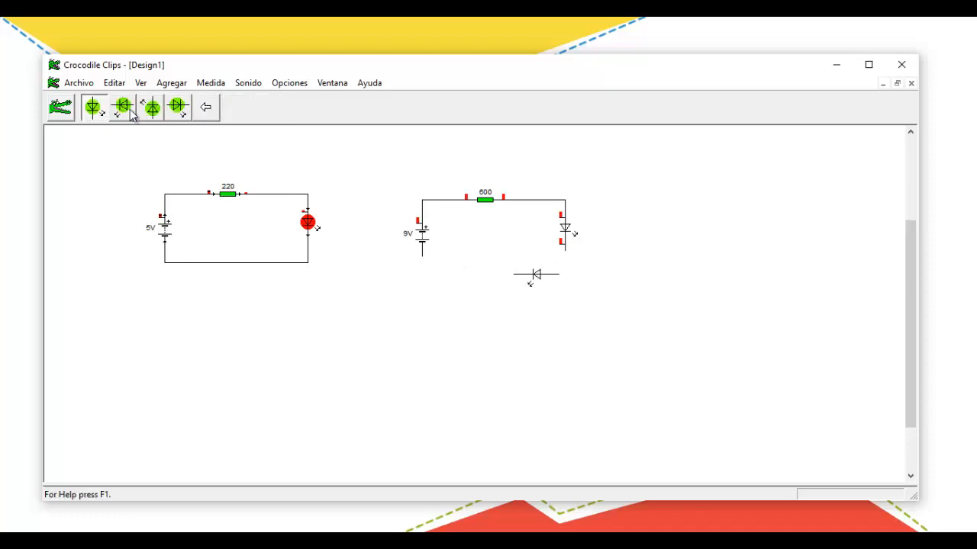
{"action": "left_click_drag", "start_coordinate": [125, 109], "coordinate": [465, 265]}
{"action": "mouse_move", "coordinate": [565, 253]}
{"action": "left_mouse_down"}
{"action": "mouse_move", "coordinate": [577, 251]}
{"action": "mouse_move", "coordinate": [535, 280]}
{"action": "mouse_move", "coordinate": [521, 266]}
{"action": "mouse_move", "coordinate": [499, 261]}
{"action": "mouse_move", "coordinate": [487, 271]}
{"action": "mouse_move", "coordinate": [440, 261]}
{"action": "mouse_move", "coordinate": [432, 247]}
{"action": "mouse_move", "coordinate": [424, 253]}
{"action": "left_mouse_up"}
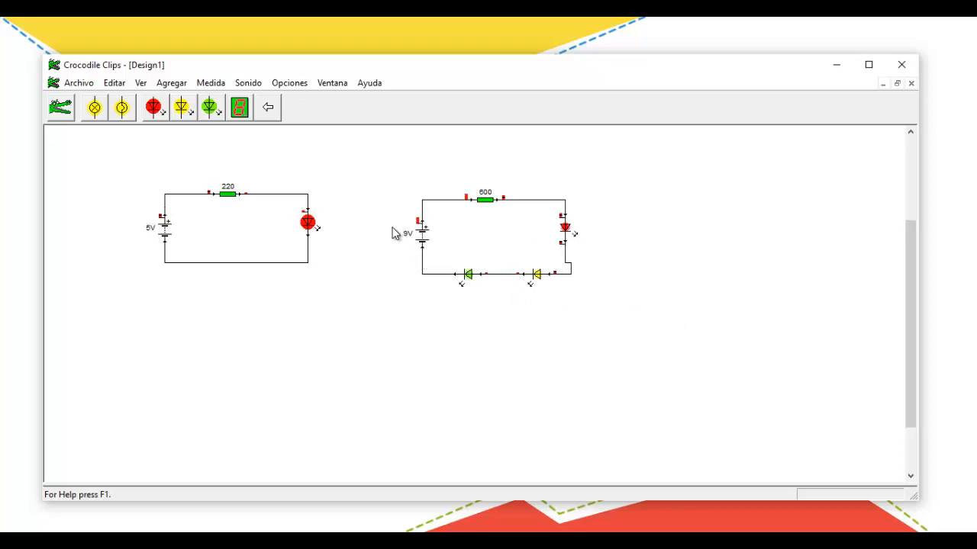
Step: Examine the battery and the red, yellow and green LEDs of the 9 V series circuit
{"action": "left_click_drag", "start_coordinate": [388, 220], "coordinate": [449, 257]}
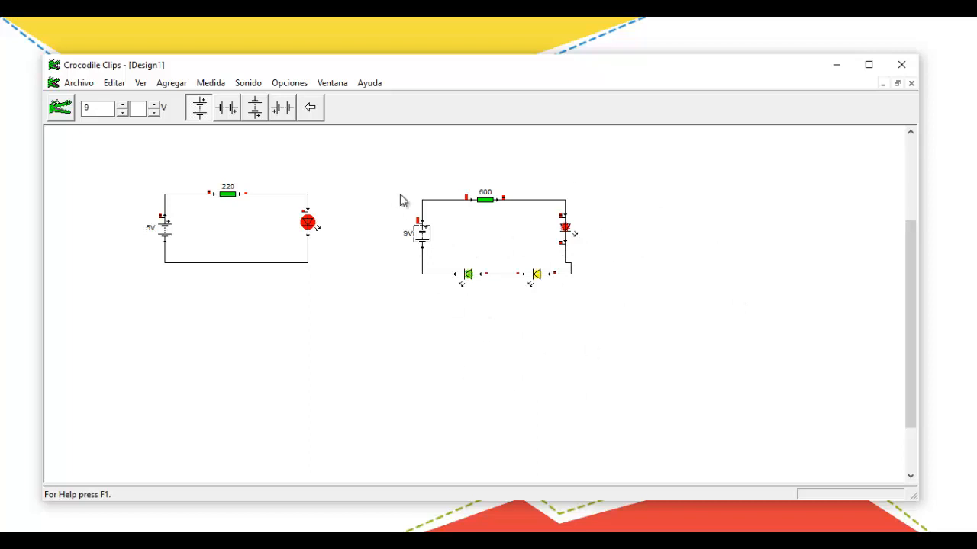
{"action": "left_click_drag", "start_coordinate": [386, 151], "coordinate": [582, 299]}
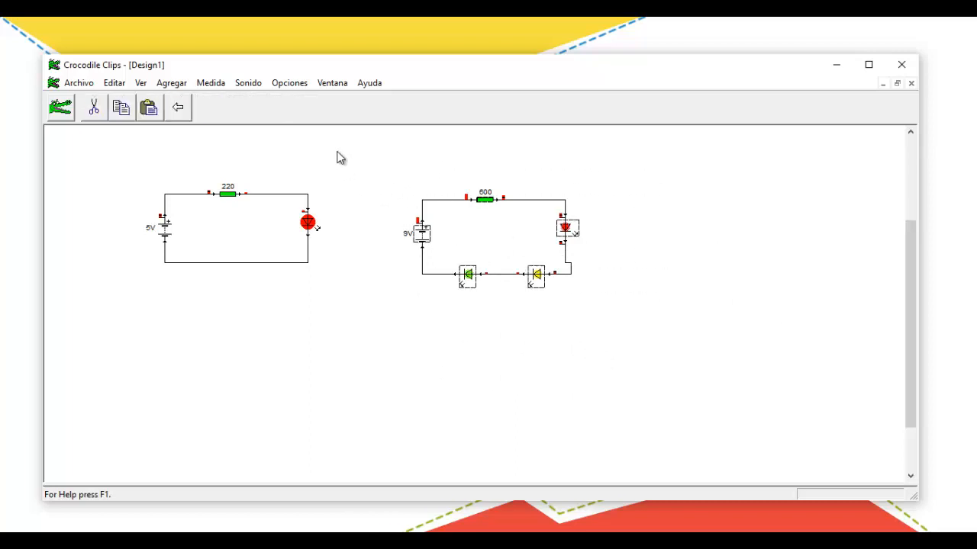
{"action": "left_click", "coordinate": [722, 196]}
{"action": "left_click_drag", "start_coordinate": [542, 215], "coordinate": [594, 253]}
{"action": "left_click_drag", "start_coordinate": [518, 261], "coordinate": [568, 299]}
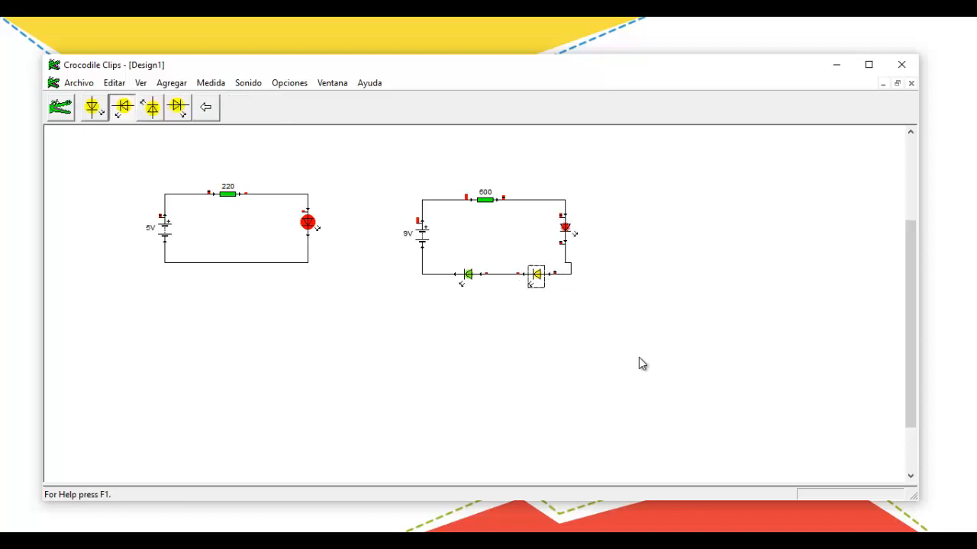
{"action": "left_click_drag", "start_coordinate": [515, 260], "coordinate": [558, 300]}
{"action": "left_click", "coordinate": [542, 331]}
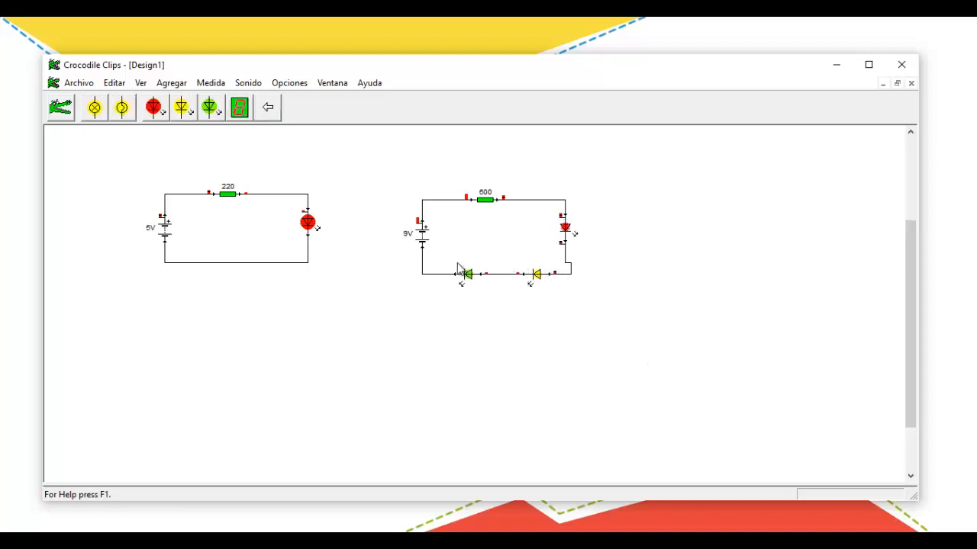
{"action": "left_click_drag", "start_coordinate": [443, 253], "coordinate": [487, 307]}
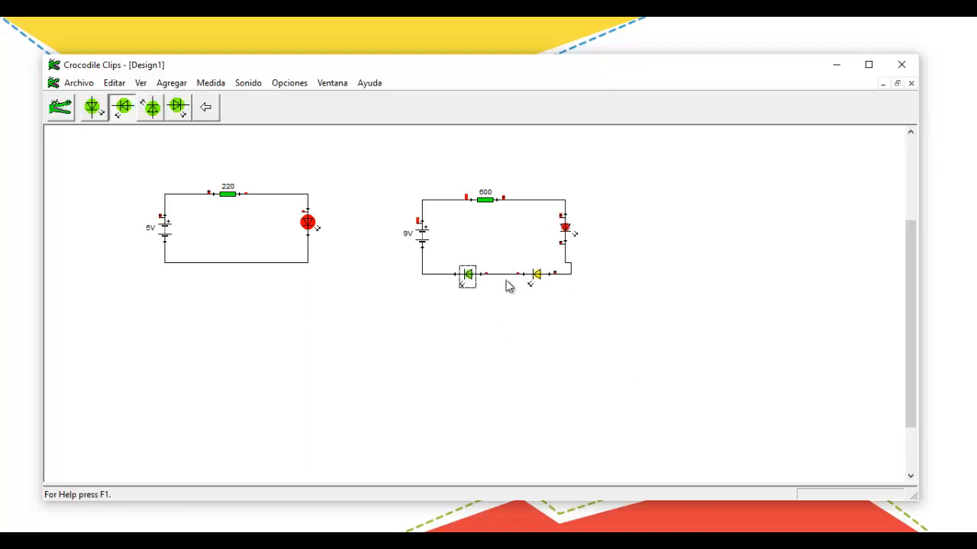
{"action": "left_click", "coordinate": [631, 304]}
{"action": "left_click_drag", "start_coordinate": [506, 286], "coordinate": [461, 229]}
{"action": "left_click", "coordinate": [527, 225]}
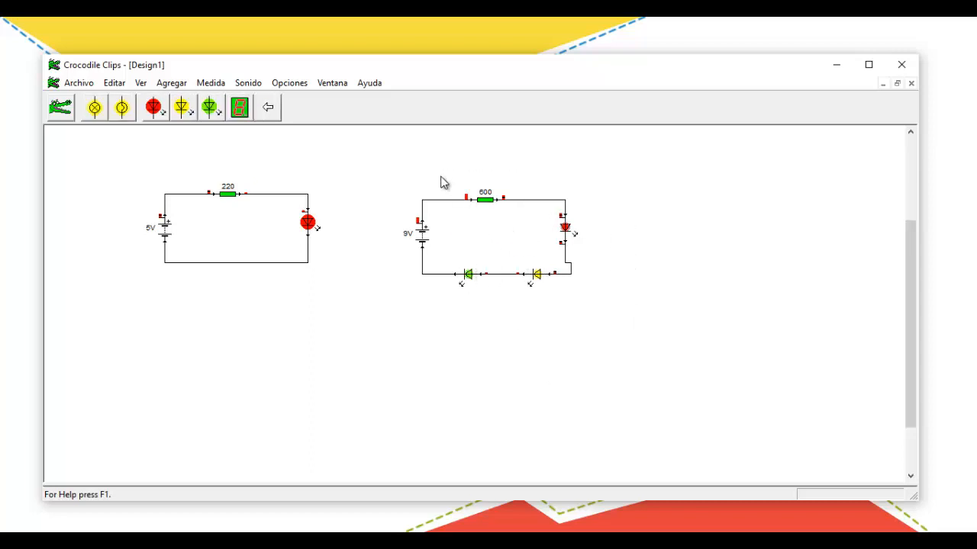
{"action": "left_click_drag", "start_coordinate": [440, 177], "coordinate": [619, 310]}
{"action": "left_click_drag", "start_coordinate": [386, 221], "coordinate": [462, 265]}
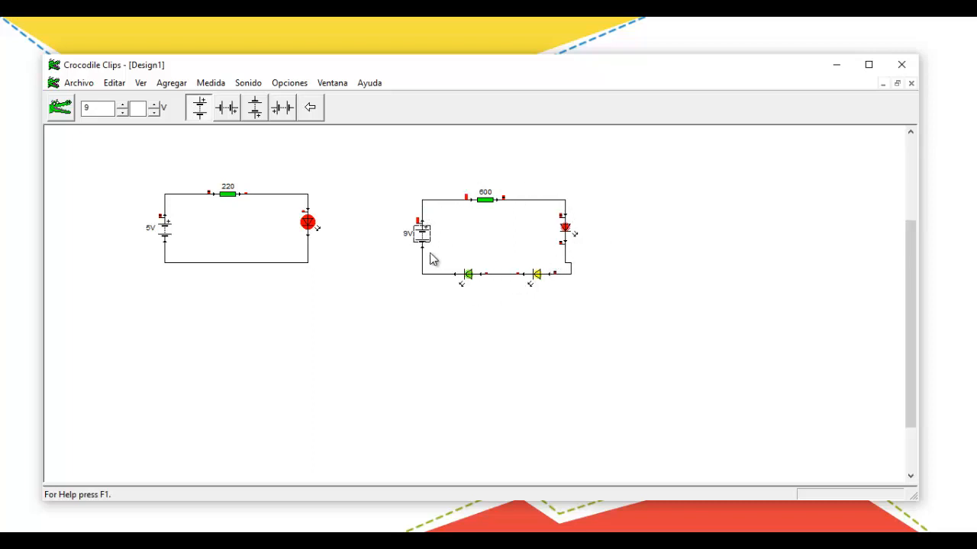
{"action": "left_click", "coordinate": [481, 252]}
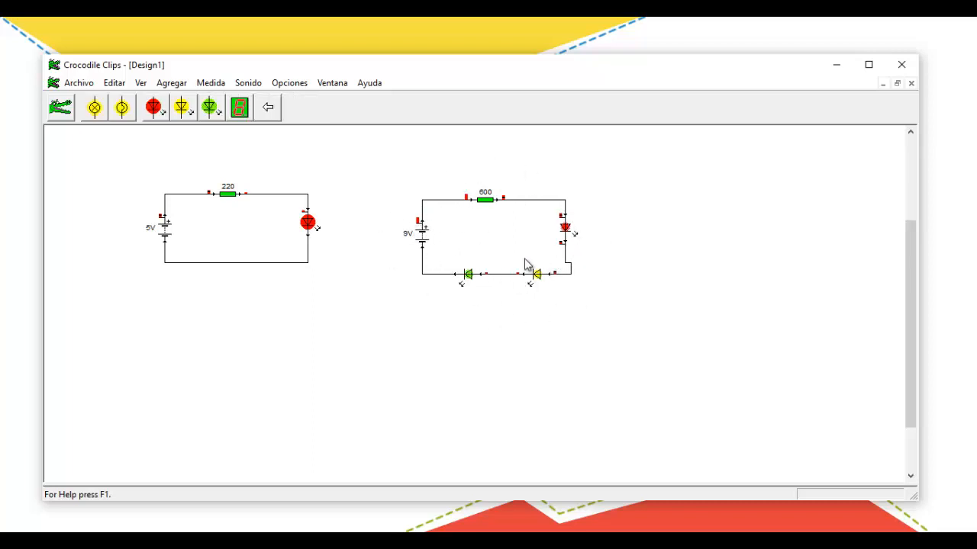
Step: Try deleting the yellow LED from the 9 V series circuit
{"action": "left_click_drag", "start_coordinate": [468, 239], "coordinate": [655, 293]}
{"action": "left_click", "coordinate": [655, 293]}
{"action": "left_click", "coordinate": [541, 279]}
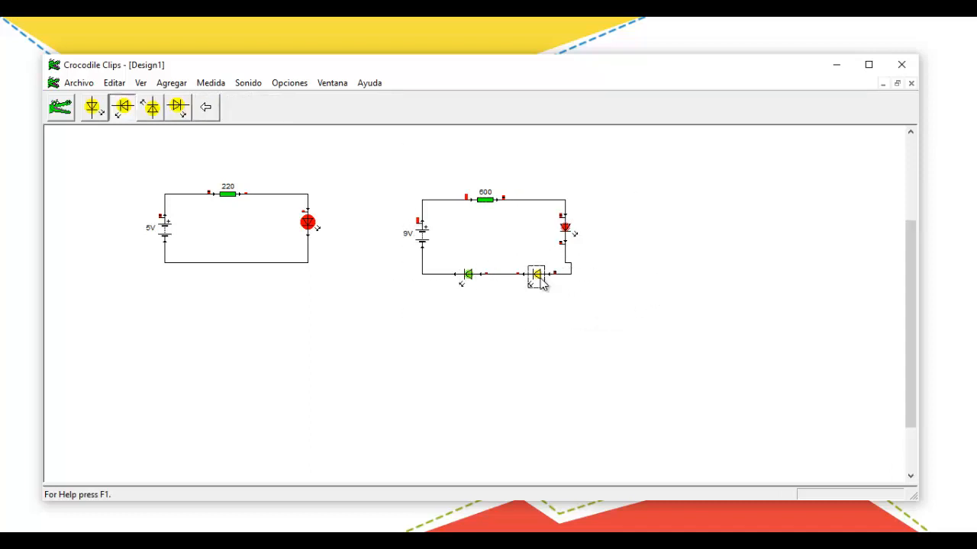
{"action": "key", "text": "Delete"}
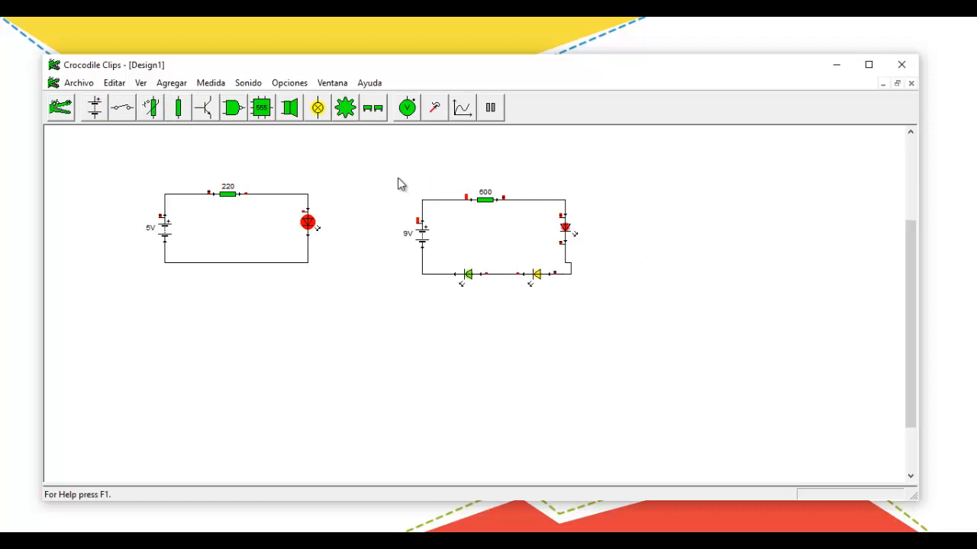
Step: Move the 5 V and 9 V circuits up and to the left to free space for a third circuit
{"action": "left_click_drag", "start_coordinate": [374, 175], "coordinate": [364, 128]}
{"action": "left_click_drag", "start_coordinate": [484, 198], "coordinate": [451, 153]}
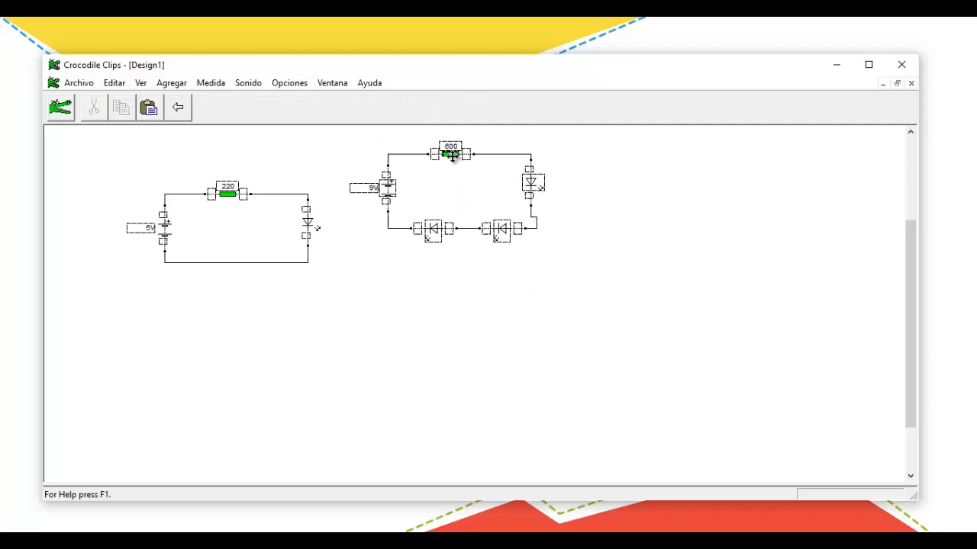
{"action": "left_click", "coordinate": [500, 288]}
{"action": "mouse_move", "coordinate": [338, 296]}
{"action": "left_mouse_down"}
{"action": "mouse_move", "coordinate": [120, 153]}
{"action": "mouse_move", "coordinate": [343, 312]}
{"action": "left_mouse_up"}
{"action": "key", "text": "Delete"}
{"action": "key", "text": "ctrl+z"}
{"action": "left_click_drag", "start_coordinate": [340, 145], "coordinate": [556, 253]}
{"action": "left_click_drag", "start_coordinate": [521, 183], "coordinate": [471, 183]}
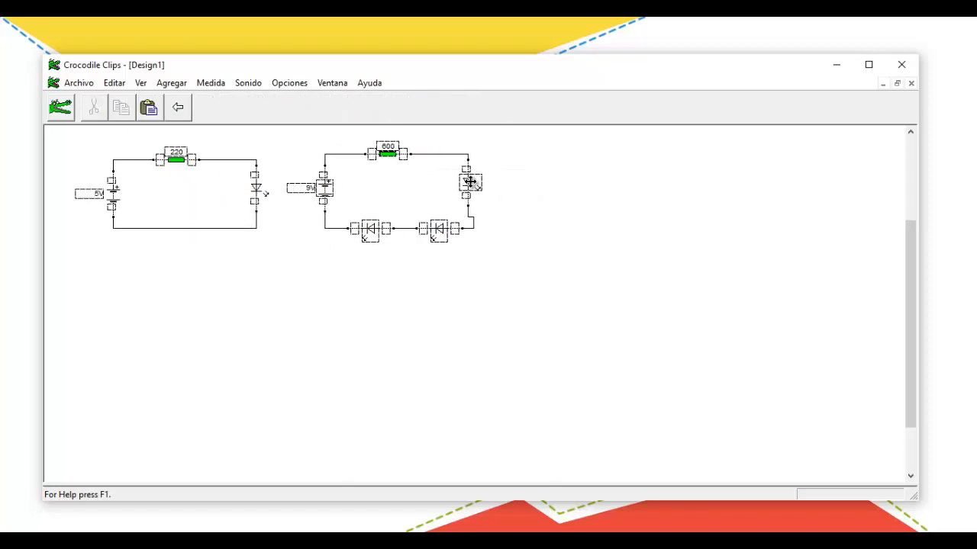
{"action": "left_click", "coordinate": [573, 196]}
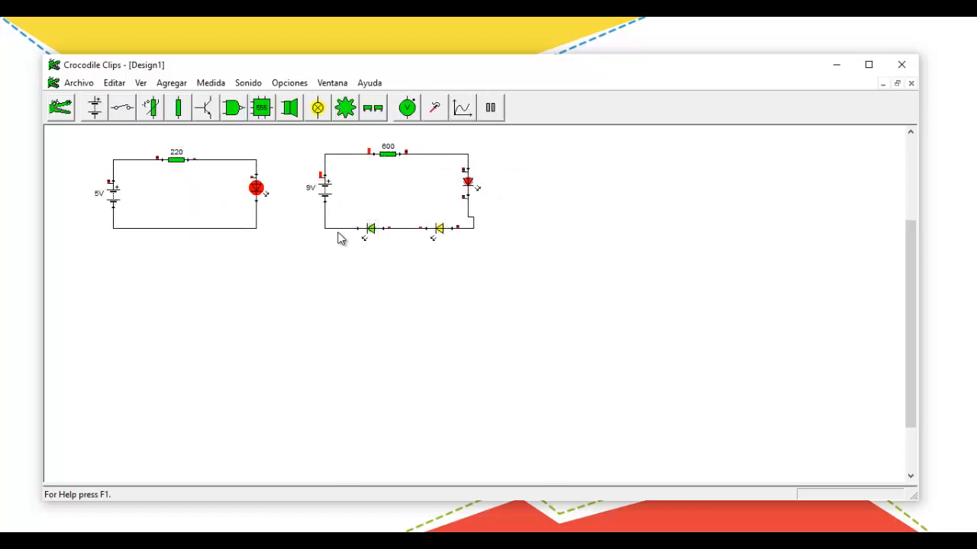
Step: Copy the complete 9 V series circuit and place the duplicate to the right of the original
{"action": "left_click_drag", "start_coordinate": [299, 145], "coordinate": [506, 256]}
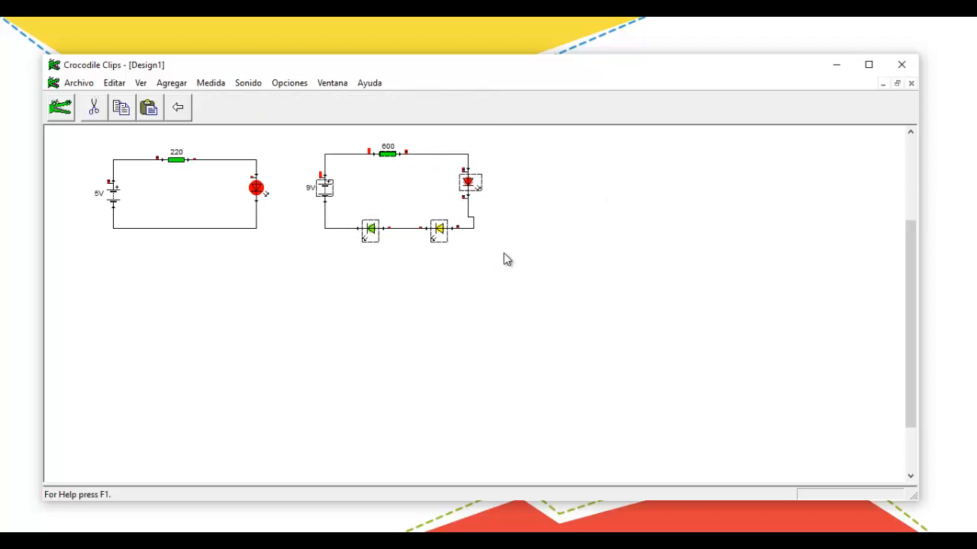
{"action": "left_click", "coordinate": [129, 108]}
{"action": "key", "text": "ctrl+v"}
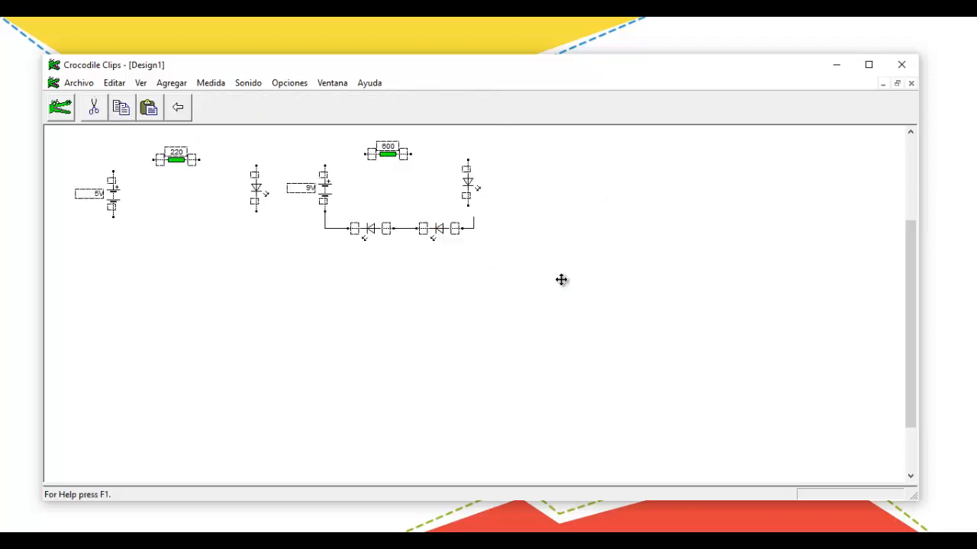
{"action": "left_click", "coordinate": [528, 157]}
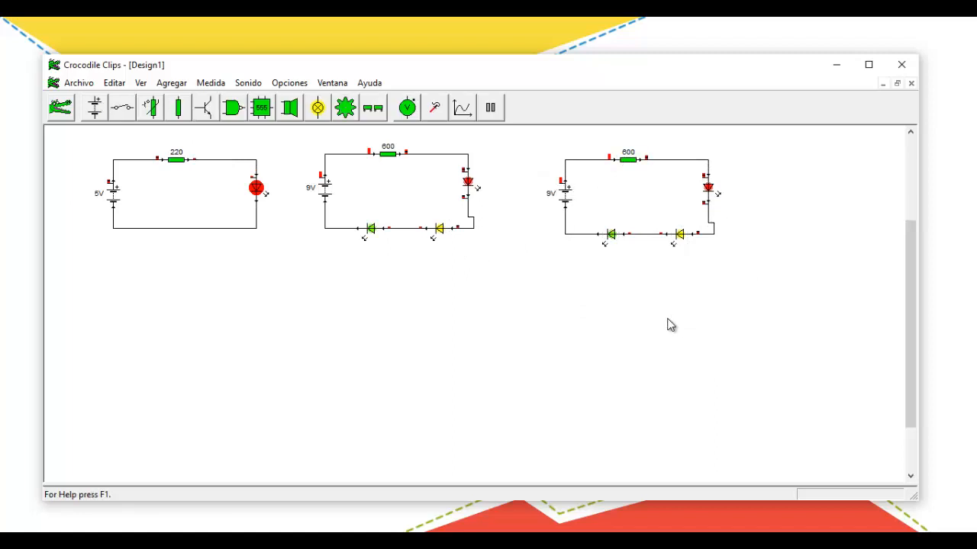
Step: Try deleting the yellow LED from the copied 9 V circuit and undo the deletion
{"action": "left_click", "coordinate": [684, 238]}
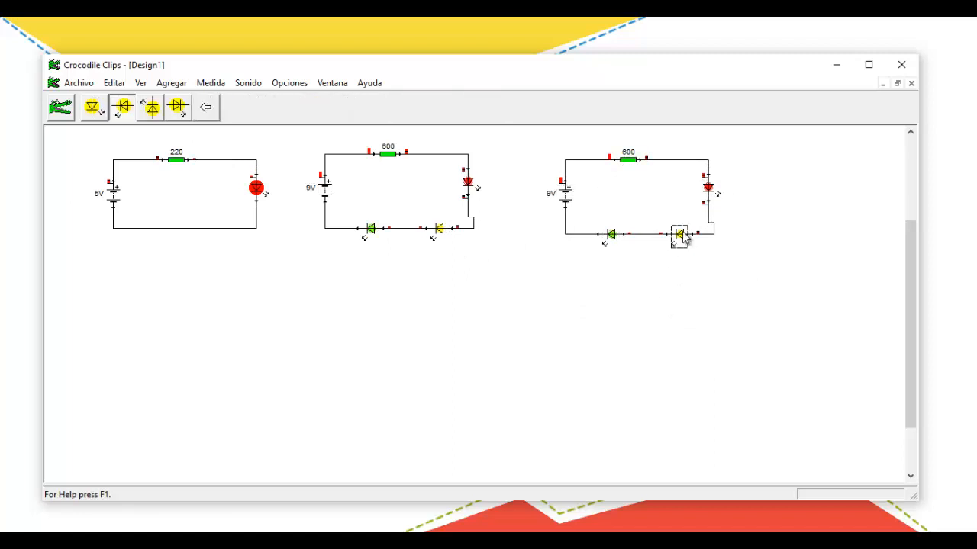
{"action": "left_click", "coordinate": [61, 107]}
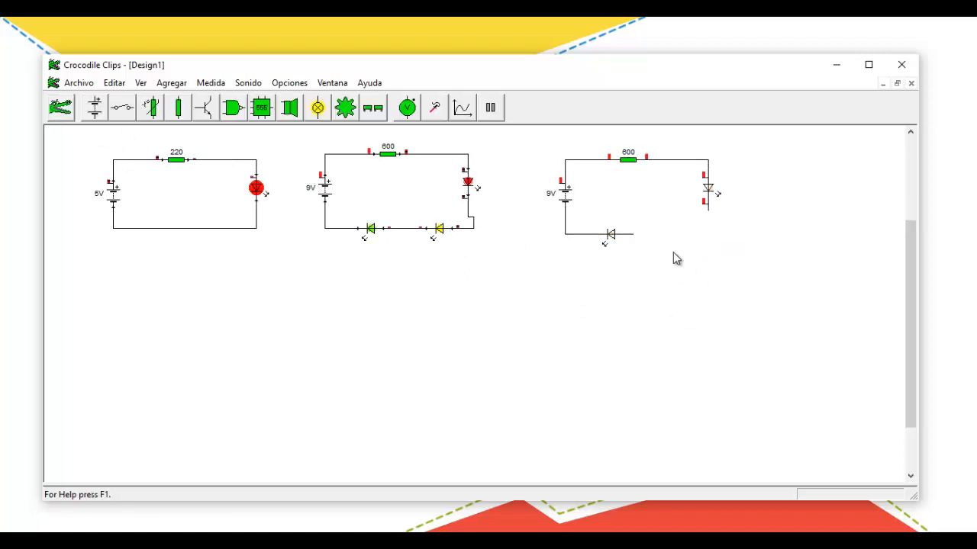
{"action": "key", "text": "ctrl+z"}
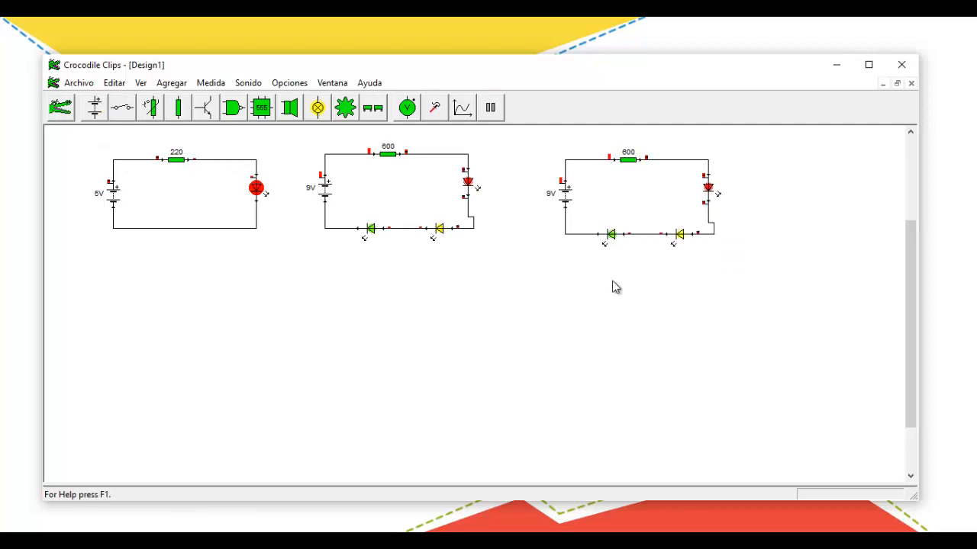
Step: Delete the wires of the copied 9 V circuit and shift its 600 Ω resistor slightly down
{"action": "left_click", "coordinate": [61, 108]}
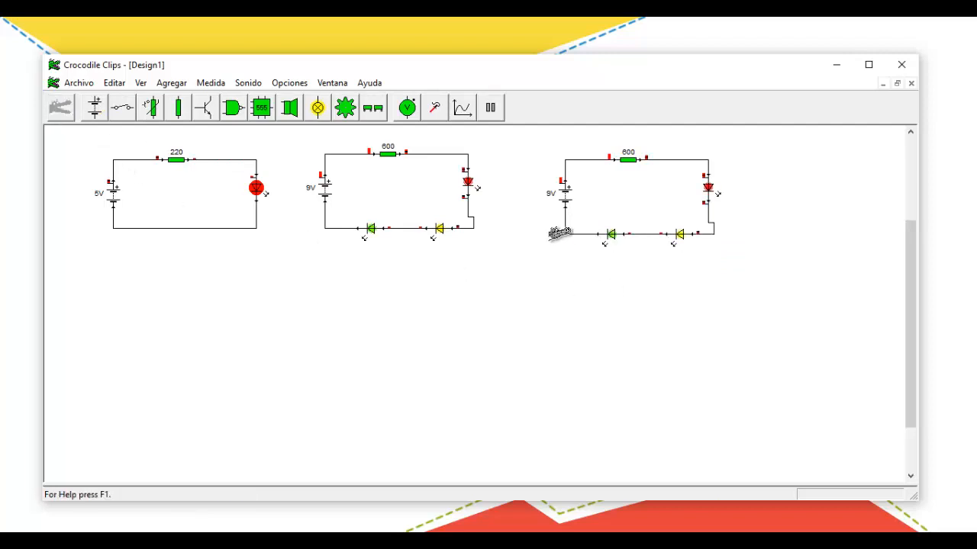
{"action": "left_click", "coordinate": [566, 232]}
{"action": "left_click", "coordinate": [645, 234]}
{"action": "left_click", "coordinate": [712, 224]}
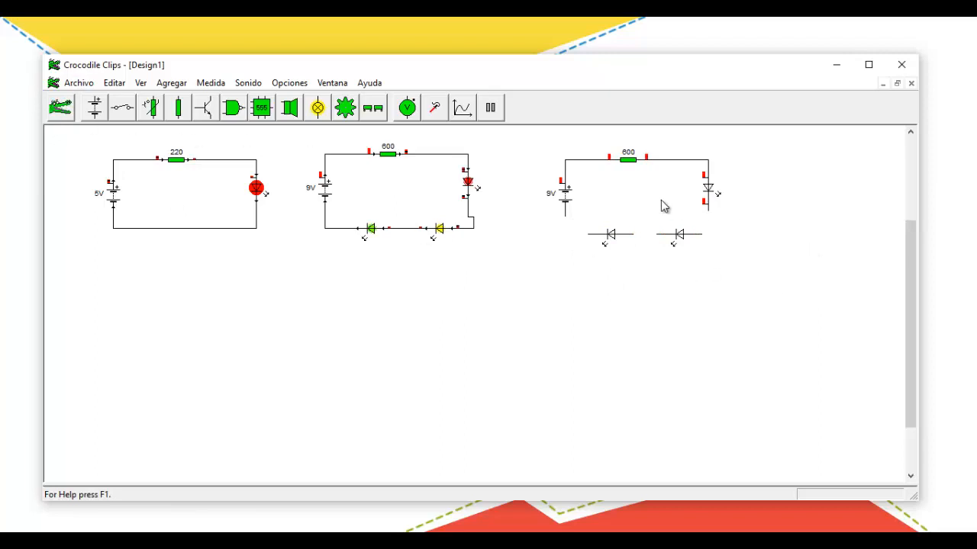
{"action": "left_click_drag", "start_coordinate": [625, 160], "coordinate": [627, 169]}
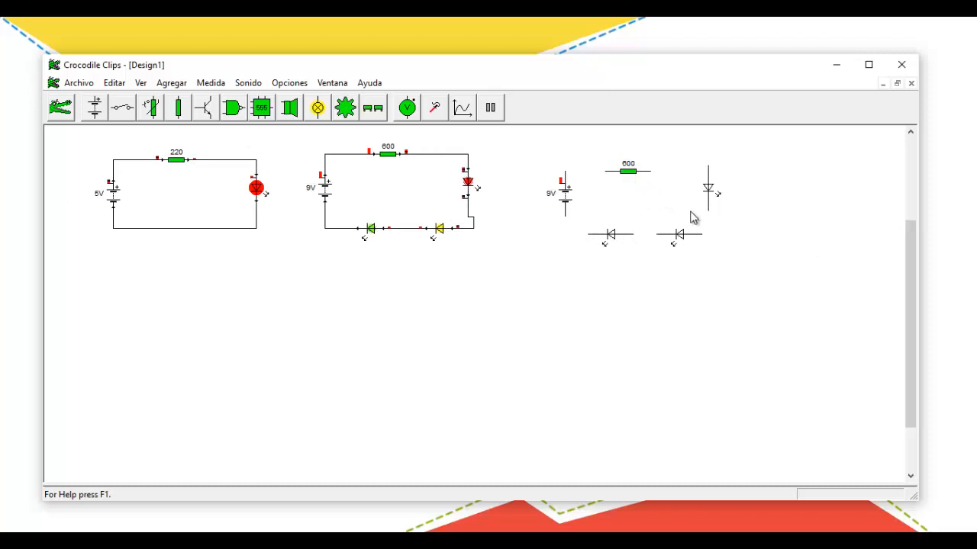
Step: Delete the 600 Ω resistor and the three LEDs of the copied circuit, keeping only the 9 V battery
{"action": "left_click_drag", "start_coordinate": [790, 242], "coordinate": [615, 146]}
{"action": "key", "text": "Delete"}
{"action": "key", "text": "Delete"}
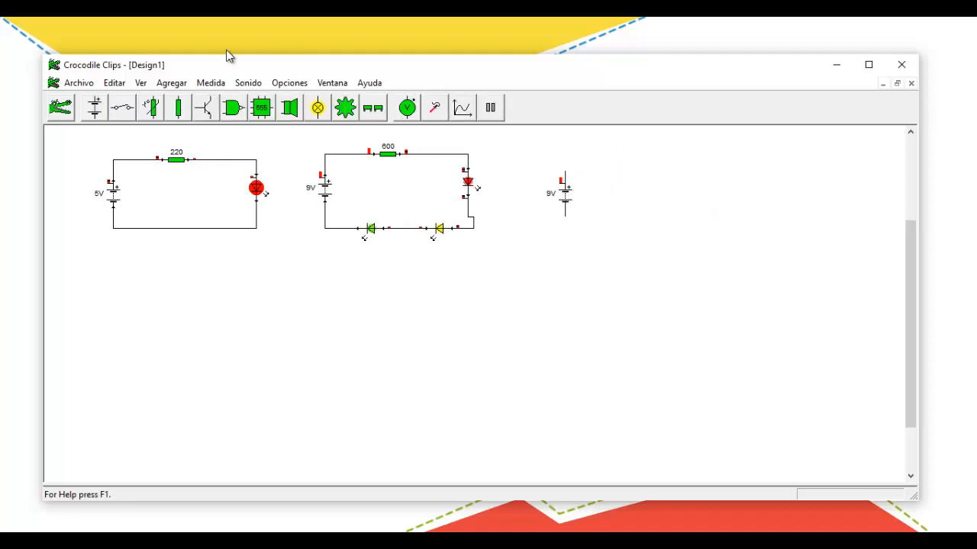
Step: Add a vertical 220 Ω resistor to the right of the isolated 9 V battery
{"action": "left_click", "coordinate": [179, 111]}
{"action": "left_click", "coordinate": [96, 109]}
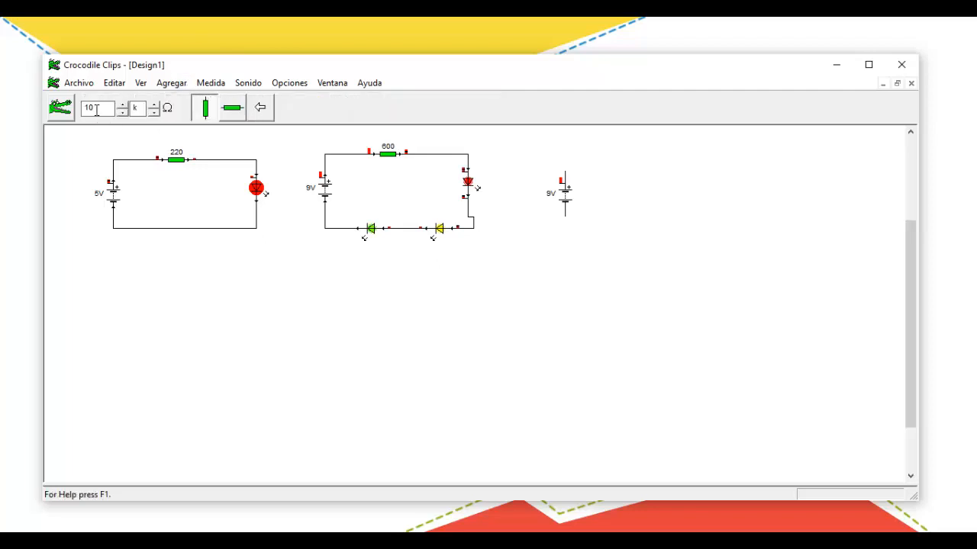
{"action": "left_click_drag", "start_coordinate": [206, 110], "coordinate": [635, 170]}
{"action": "double_click", "coordinate": [107, 108]}
{"action": "double_click", "coordinate": [136, 108]}
{"action": "left_click", "coordinate": [706, 191]}
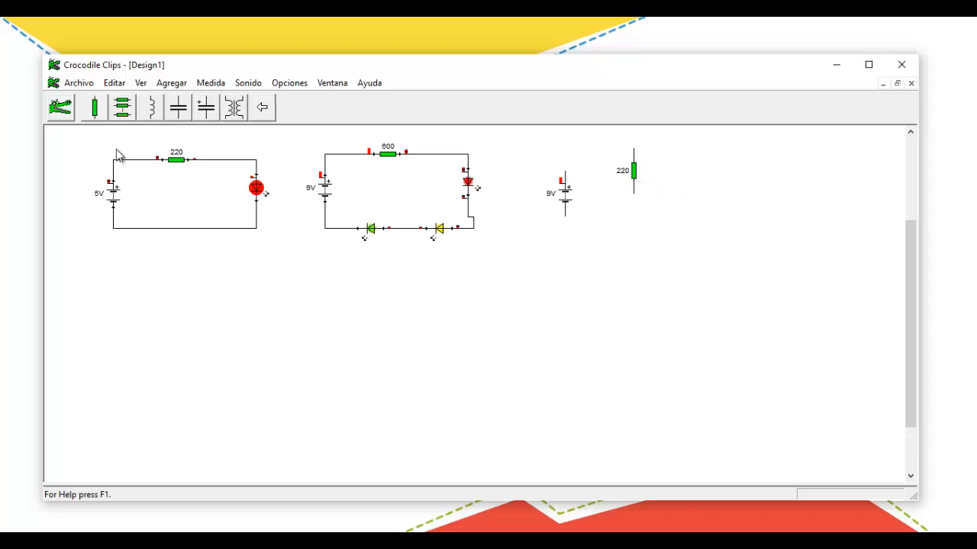
Step: Paste two more vertical 220 Ω resistors in a row beside the first one
{"action": "left_click", "coordinate": [95, 107]}
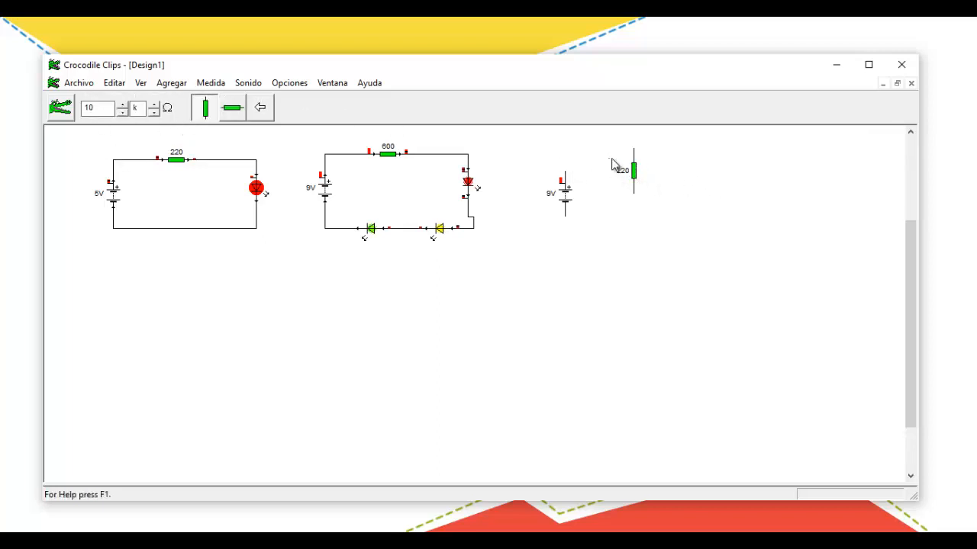
{"action": "key", "text": "ctrl+v"}
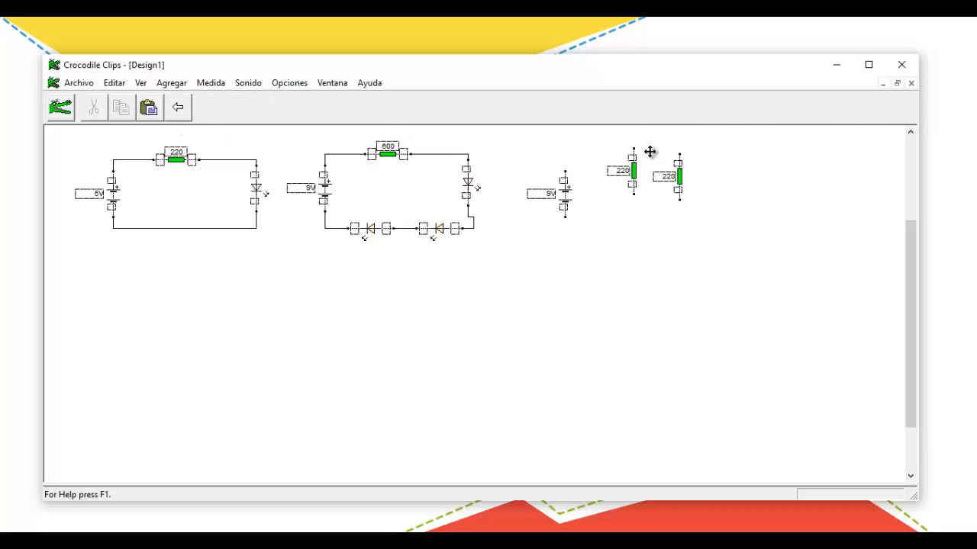
{"action": "left_click", "coordinate": [649, 152]}
{"action": "key", "text": "ctrl+v"}
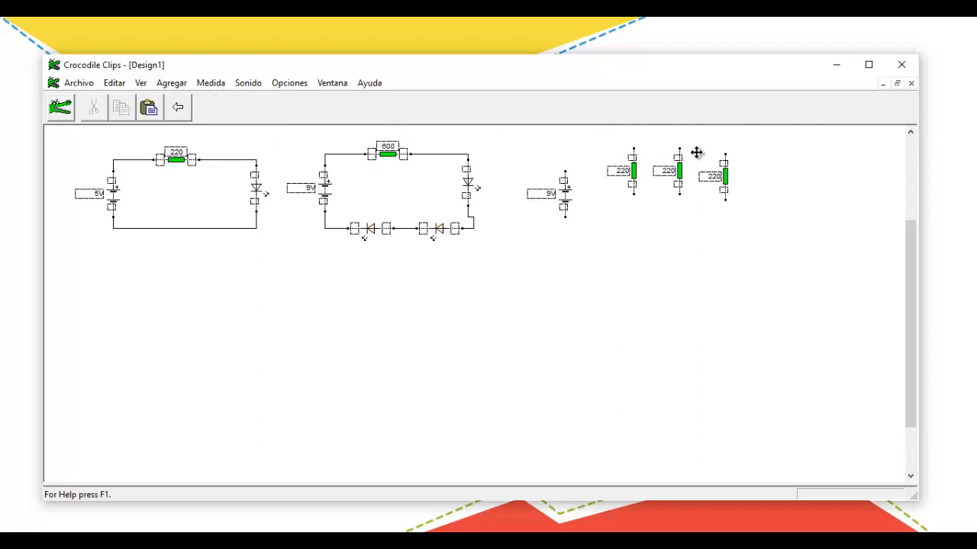
{"action": "left_click", "coordinate": [696, 153]}
{"action": "left_click", "coordinate": [764, 211]}
{"action": "left_click_drag", "start_coordinate": [770, 219], "coordinate": [642, 152]}
{"action": "left_click", "coordinate": [661, 255]}
Step: Place a red, a yellow and a green LED vertically below the three 220 Ω resistors, one under each
{"action": "left_click", "coordinate": [261, 107]}
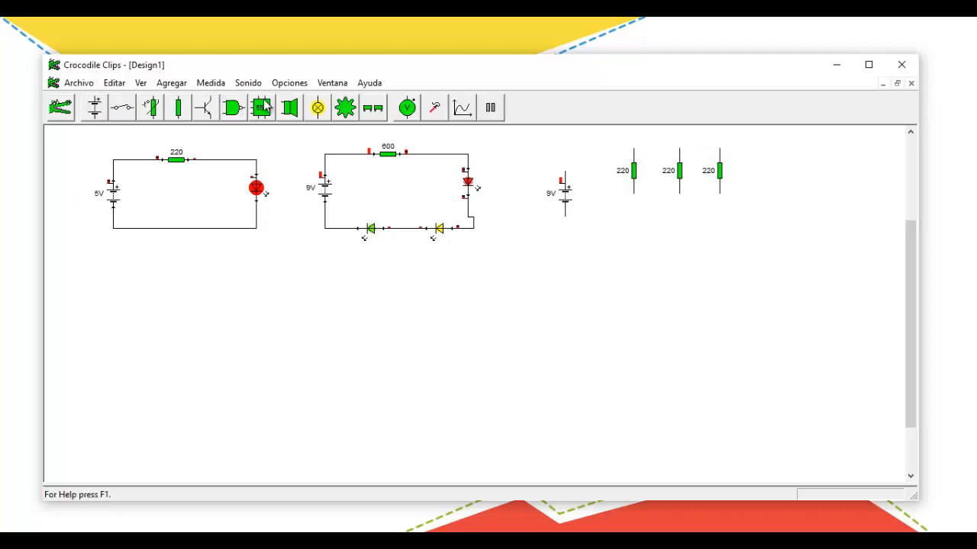
{"action": "left_click", "coordinate": [317, 107]}
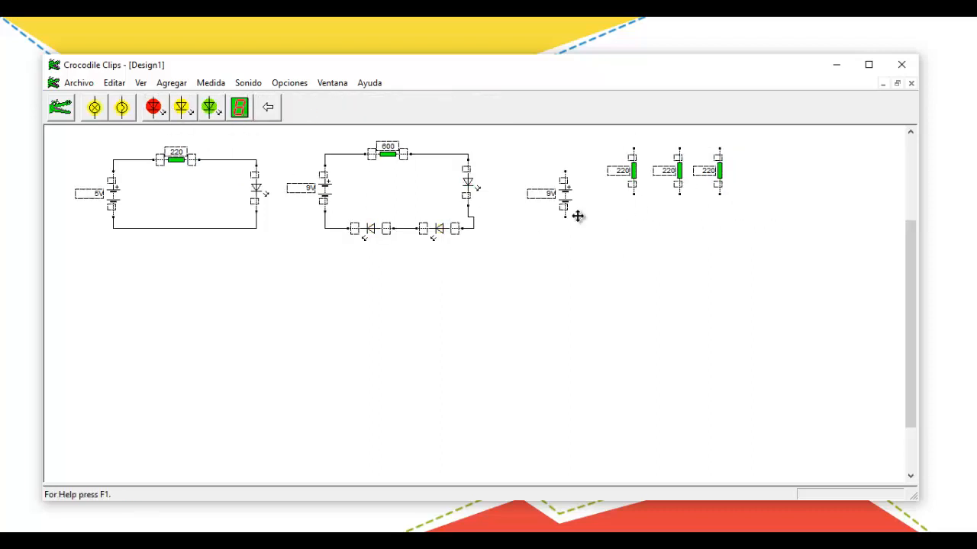
{"action": "left_click_drag", "start_coordinate": [578, 216], "coordinate": [634, 234]}
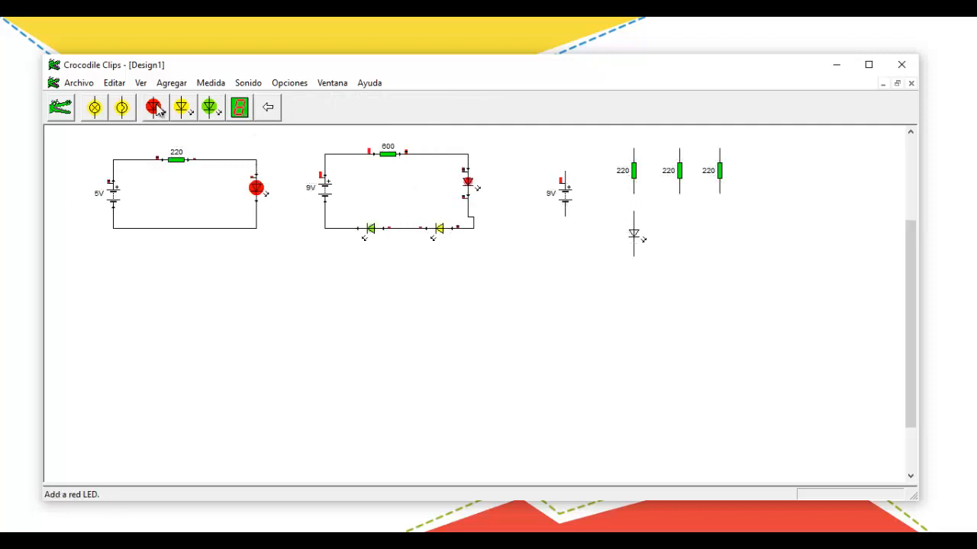
{"action": "left_click_drag", "start_coordinate": [156, 108], "coordinate": [679, 234]}
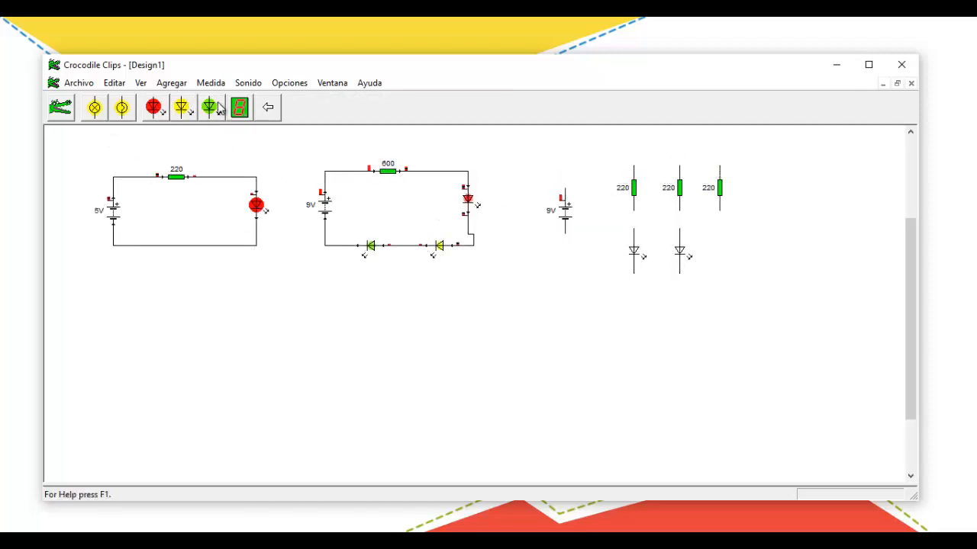
{"action": "left_click_drag", "start_coordinate": [217, 108], "coordinate": [719, 239]}
Step: Wire the isolated 9 V battery in a closed loop through the first 220 Ω resistor and the red LED
{"action": "mouse_move", "coordinate": [567, 195]}
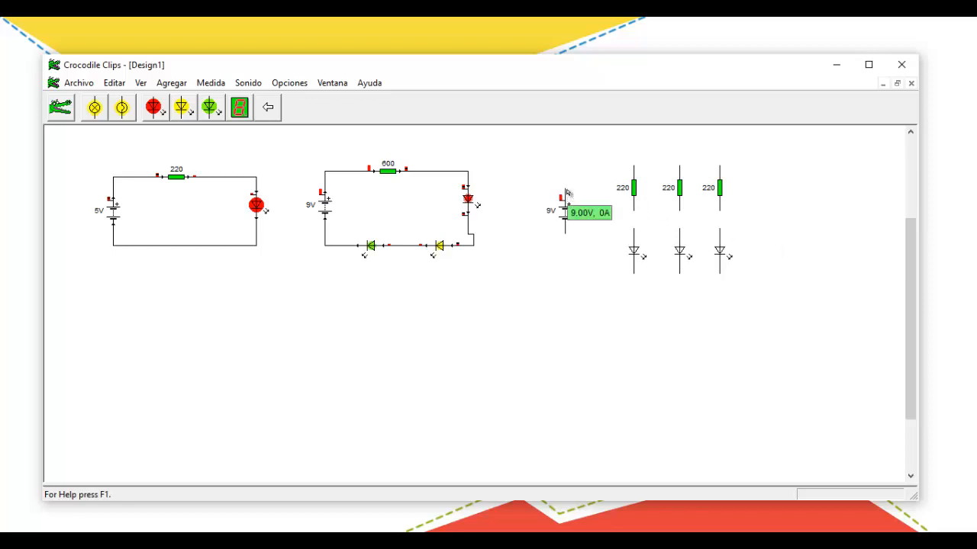
{"action": "left_click_drag", "start_coordinate": [565, 192], "coordinate": [644, 158]}
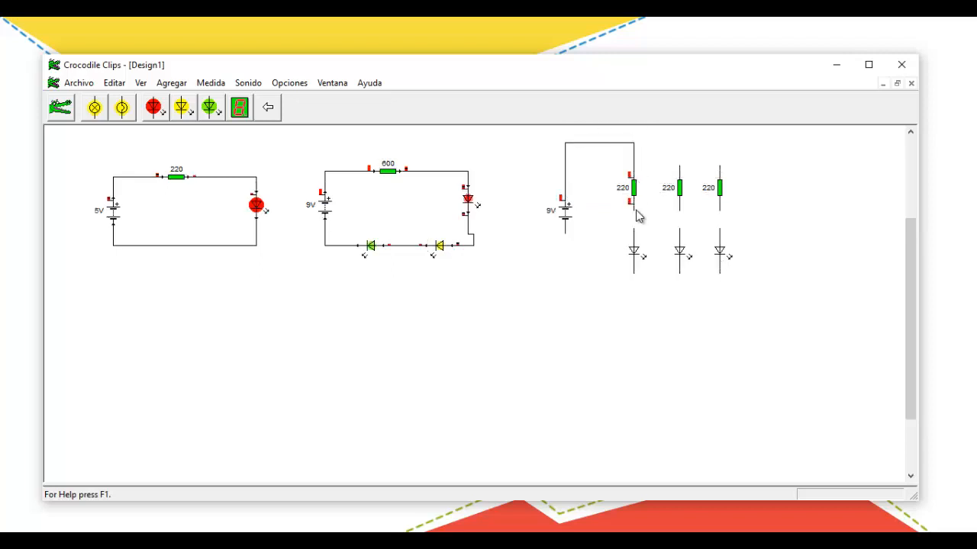
{"action": "left_click_drag", "start_coordinate": [644, 200], "coordinate": [568, 224]}
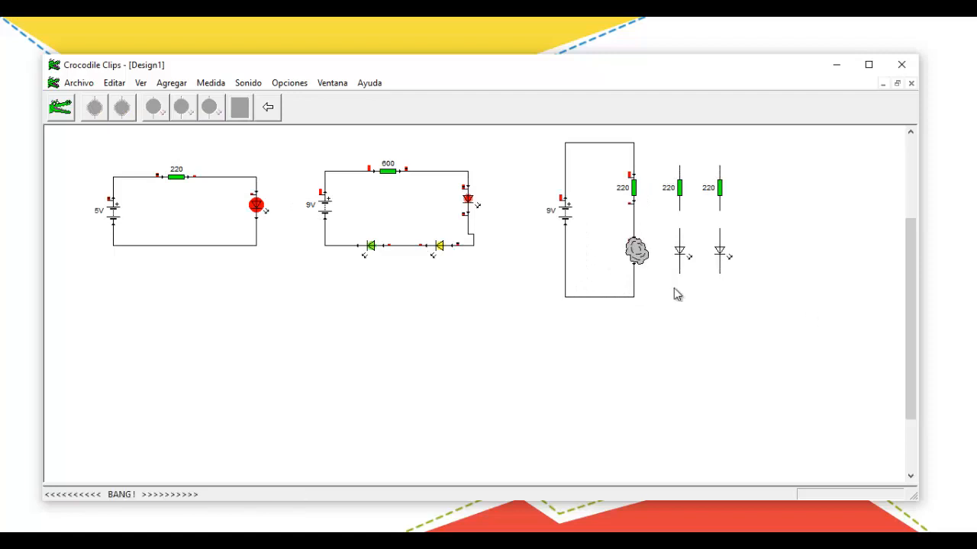
Step: Set the resistor above the red LED to 400 Ω and restore the destroyed red LED
{"action": "left_click", "coordinate": [634, 195]}
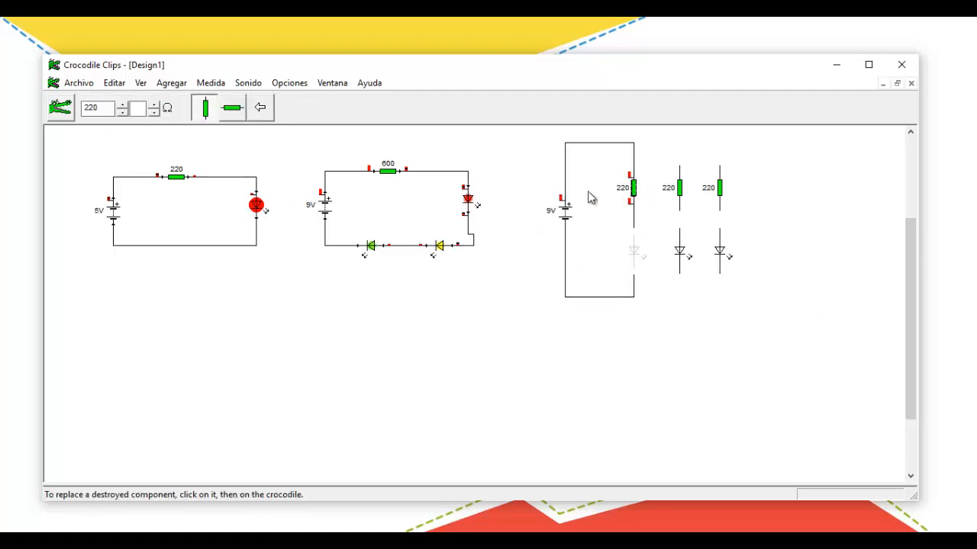
{"action": "double_click", "coordinate": [100, 107]}
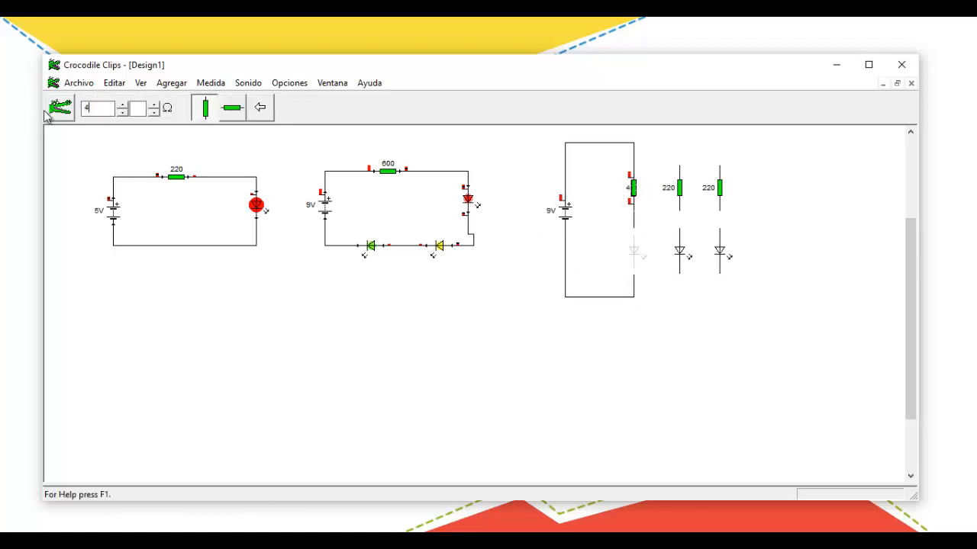
{"action": "left_click", "coordinate": [631, 254]}
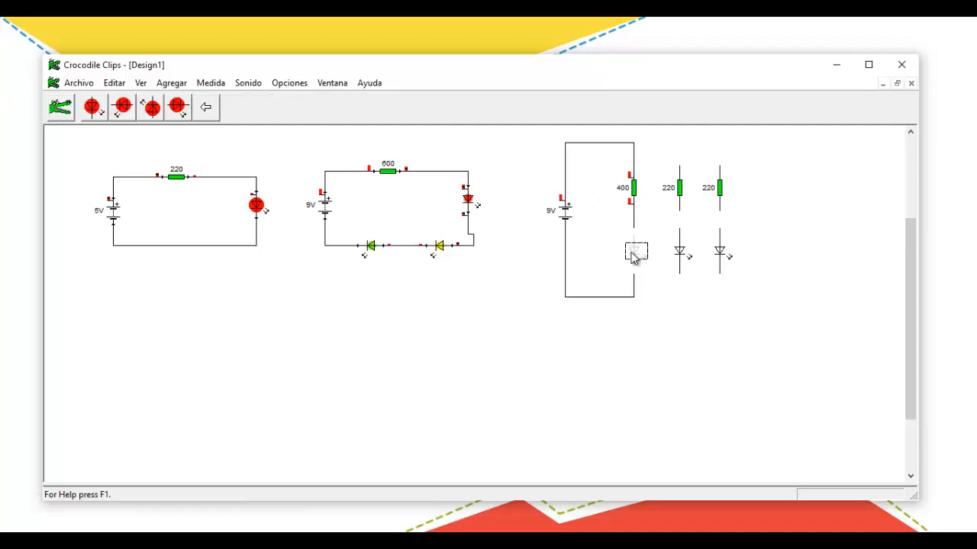
{"action": "key", "text": "Return"}
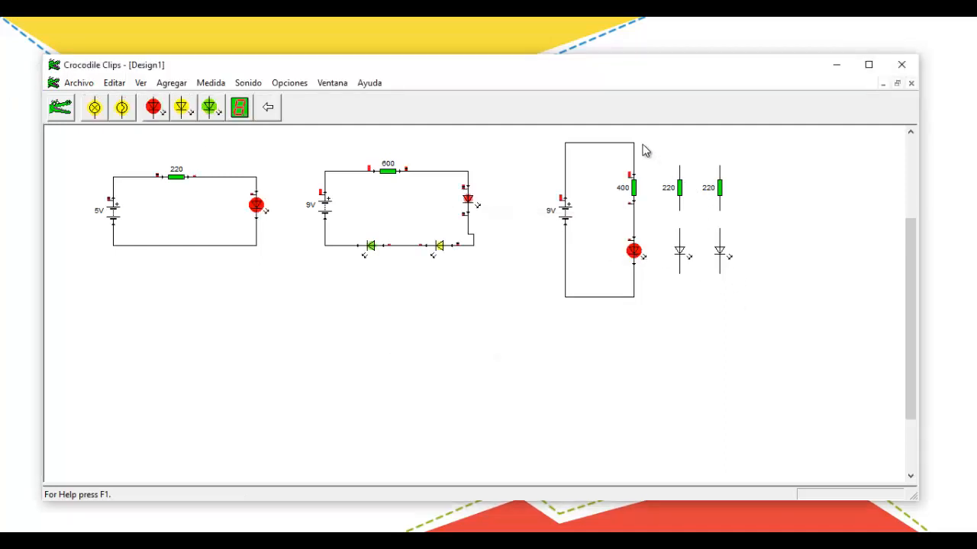
Step: Wire the second 220 Ω resistor and the yellow LED as a branch parallel to the red LED branch
{"action": "mouse_move", "coordinate": [634, 143]}
{"action": "left_mouse_down"}
{"action": "mouse_move", "coordinate": [649, 130]}
{"action": "mouse_move", "coordinate": [690, 139]}
{"action": "mouse_move", "coordinate": [681, 166]}
{"action": "left_mouse_up"}
{"action": "left_click_drag", "start_coordinate": [683, 280], "coordinate": [643, 287]}
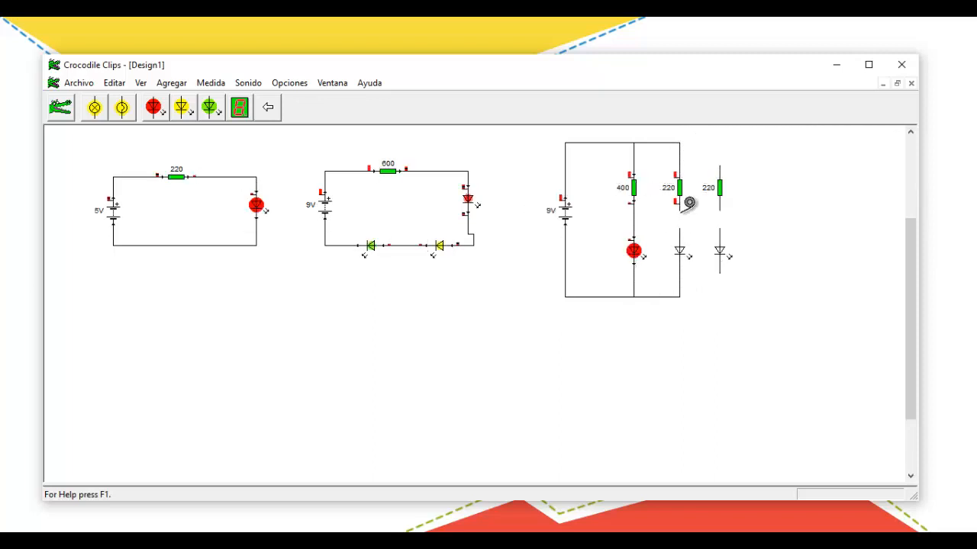
{"action": "left_click_drag", "start_coordinate": [680, 211], "coordinate": [679, 230]}
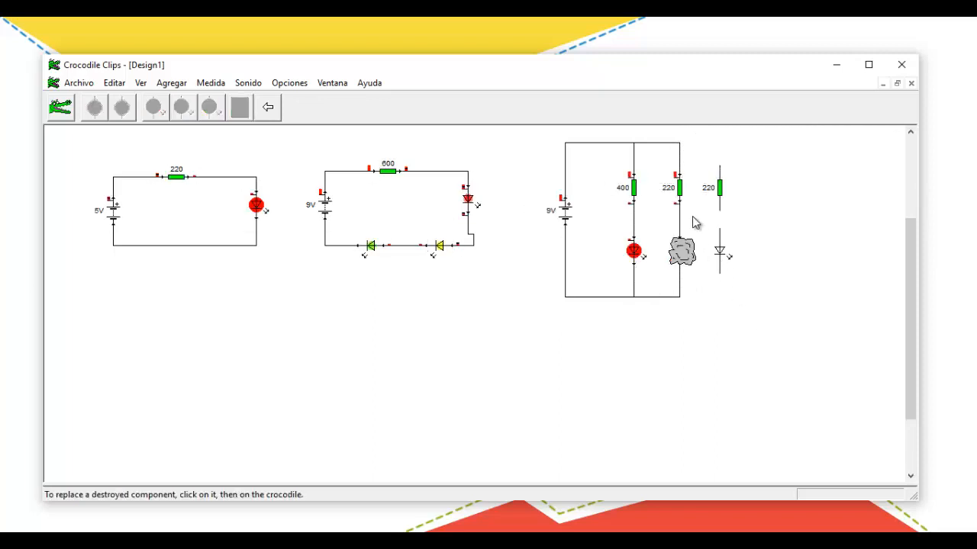
Step: Set the resistor above the yellow LED to 400 Ω and restore the destroyed yellow LED
{"action": "left_click", "coordinate": [682, 251]}
{"action": "left_click", "coordinate": [669, 192]}
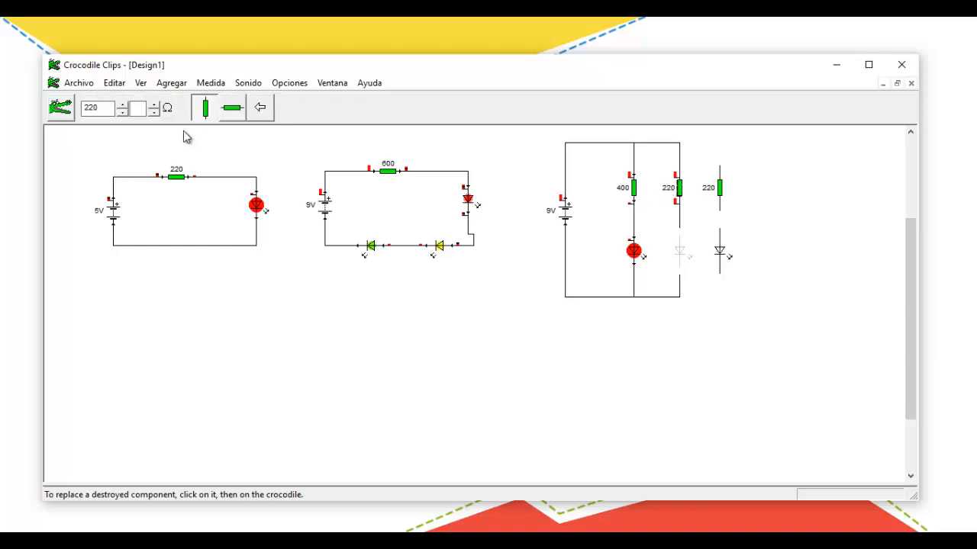
{"action": "double_click", "coordinate": [92, 108]}
{"action": "type", "text": "4"}
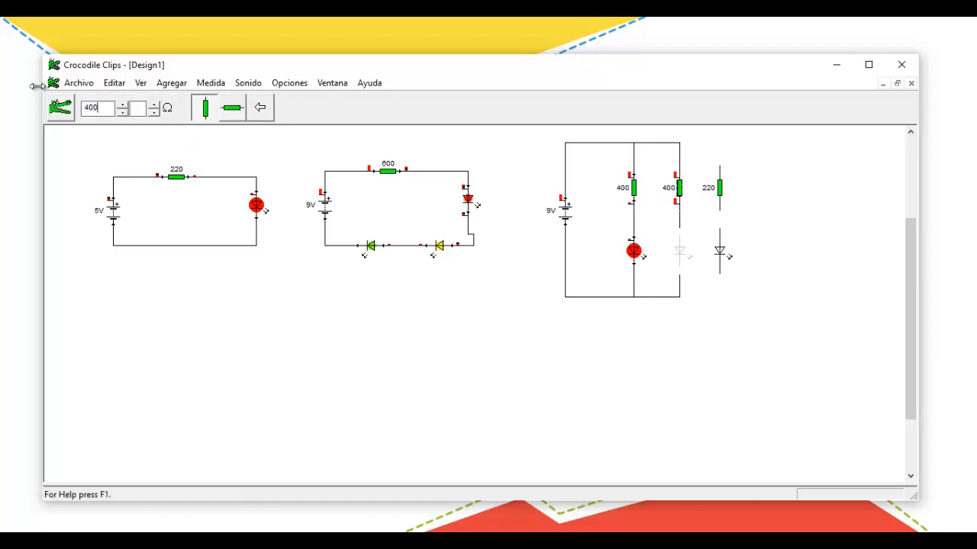
{"action": "type", "text": "00"}
{"action": "left_click", "coordinate": [679, 250]}
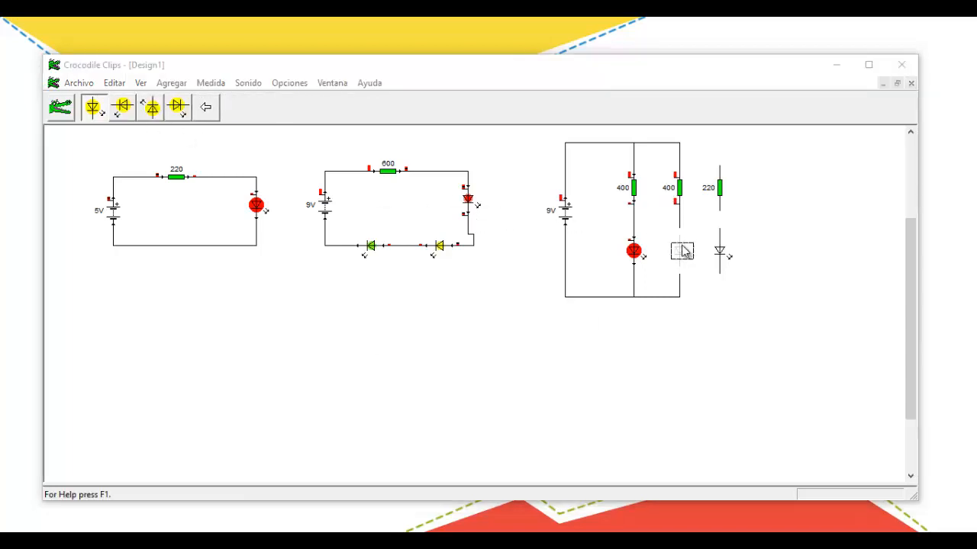
{"action": "key", "text": "Return"}
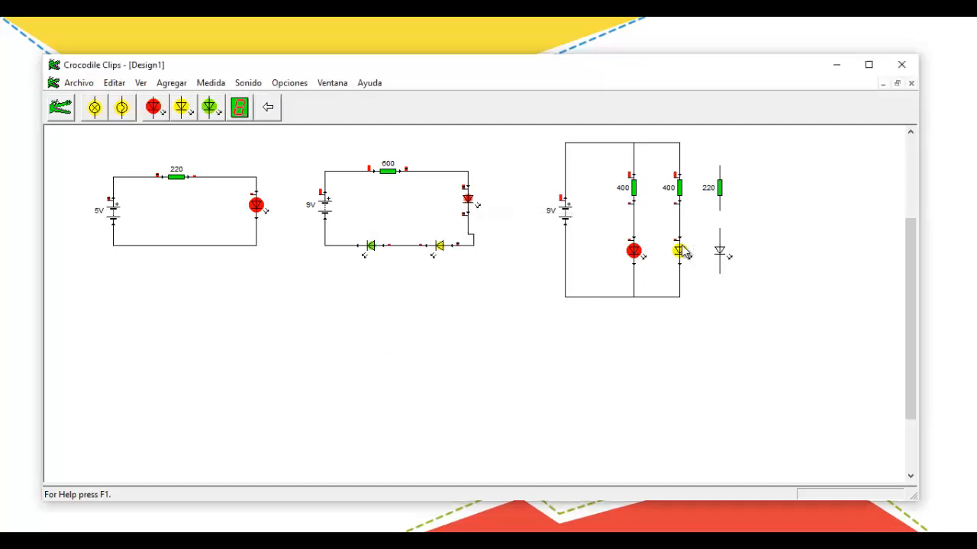
Step: Set the third resistor to 400 Ω and wire it with the green LED as a third parallel branch
{"action": "left_click", "coordinate": [715, 195]}
{"action": "double_click", "coordinate": [93, 107]}
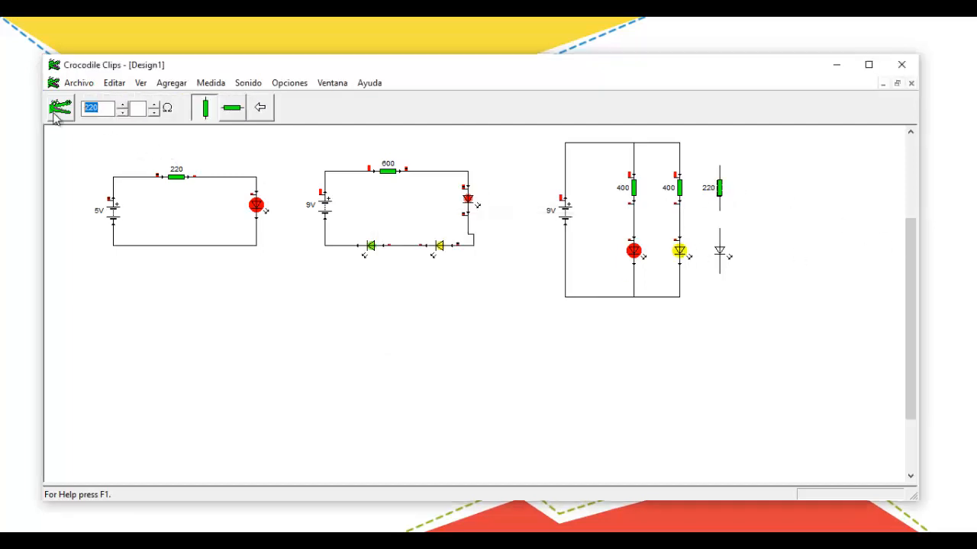
{"action": "left_click", "coordinate": [815, 203]}
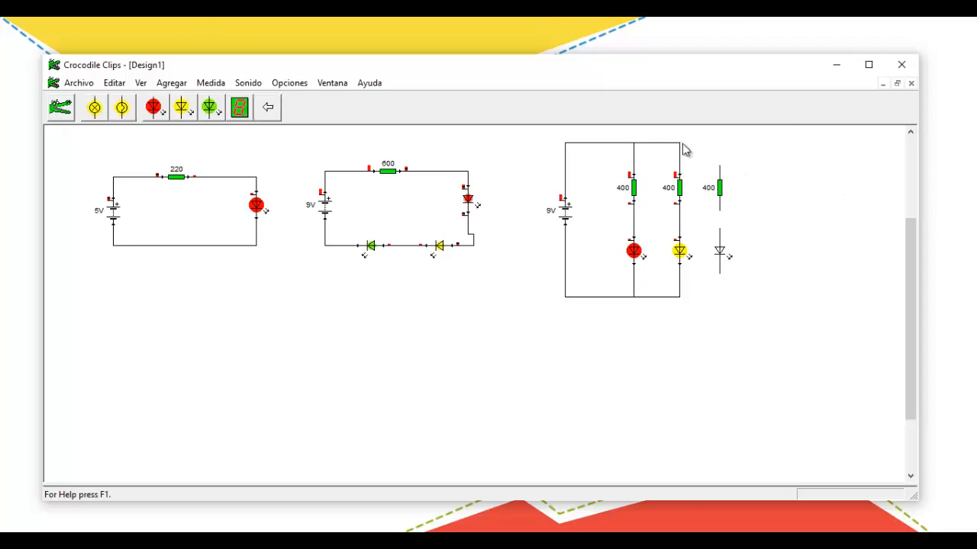
{"action": "left_click_drag", "start_coordinate": [679, 145], "coordinate": [727, 156]}
{"action": "left_click_drag", "start_coordinate": [726, 201], "coordinate": [726, 232]}
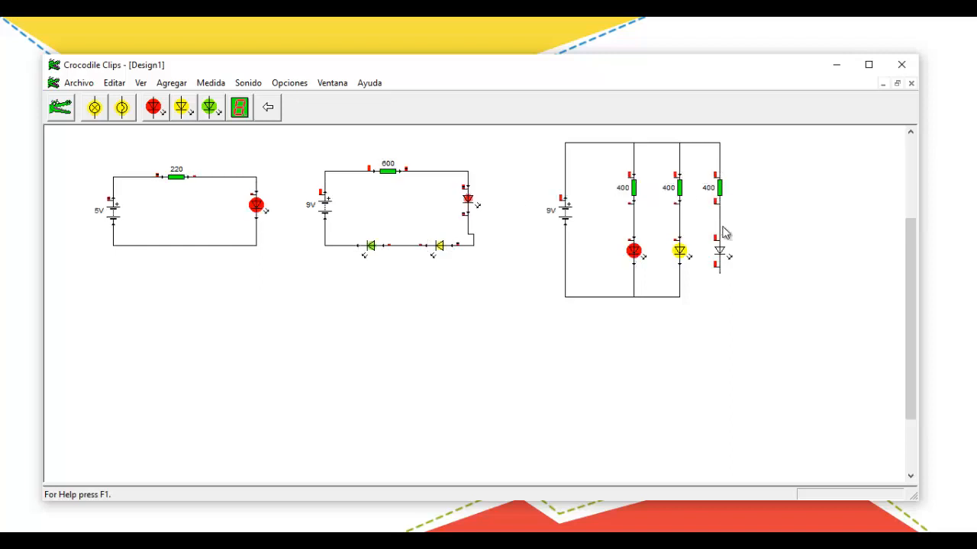
{"action": "left_click_drag", "start_coordinate": [724, 281], "coordinate": [684, 300]}
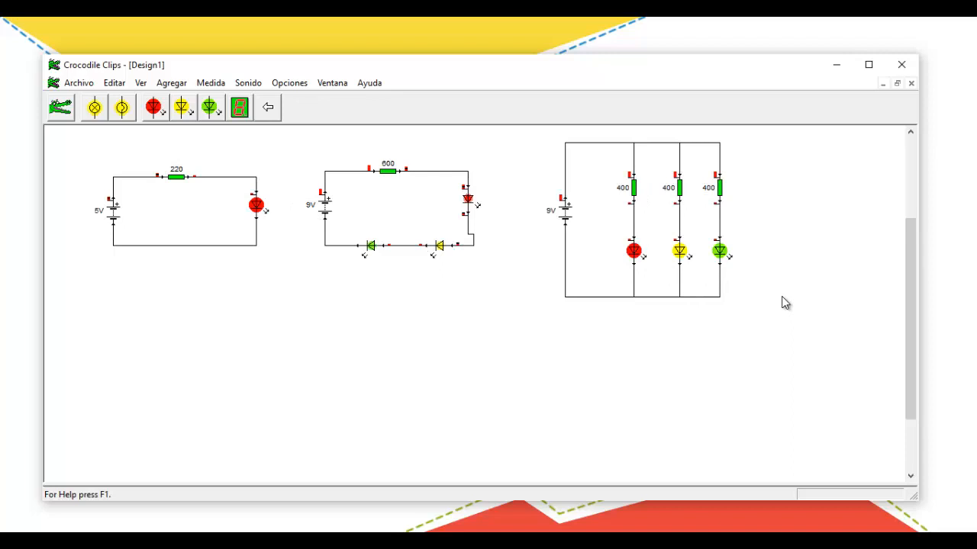
{"action": "left_click_drag", "start_coordinate": [750, 309], "coordinate": [554, 138]}
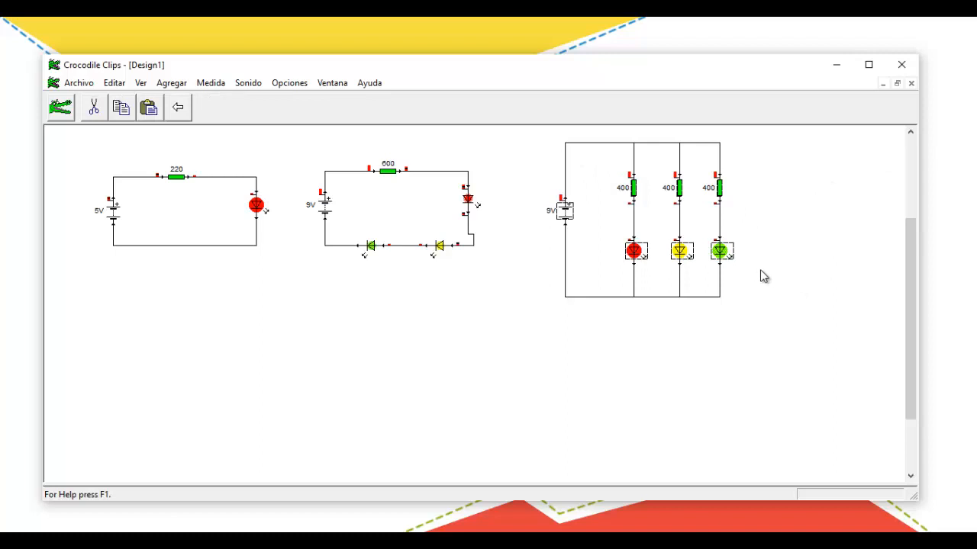
{"action": "left_click_drag", "start_coordinate": [762, 272], "coordinate": [608, 231]}
{"action": "left_click", "coordinate": [767, 289]}
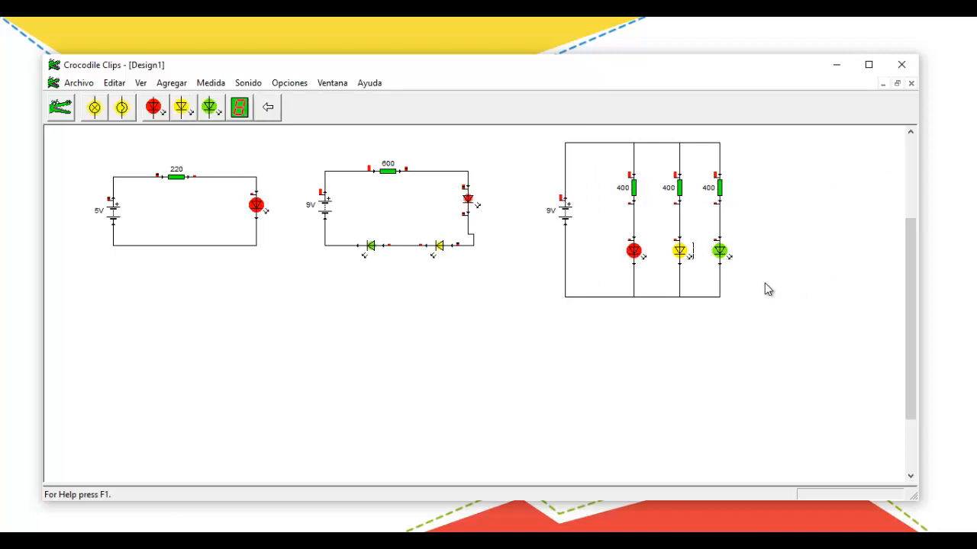
Step: Try to set the 400 Ω resistor above the red LED to 220 Ω
{"action": "left_click", "coordinate": [634, 251]}
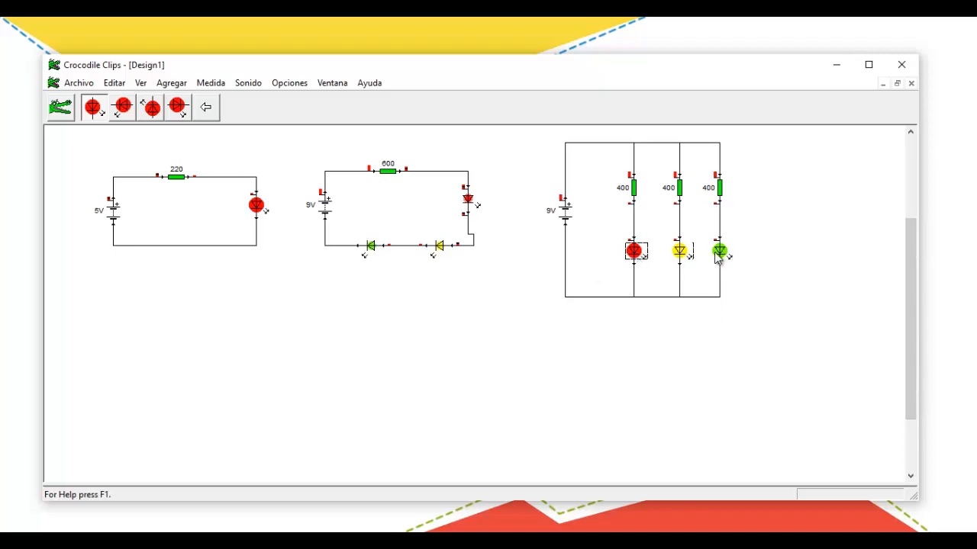
{"action": "left_click", "coordinate": [634, 188]}
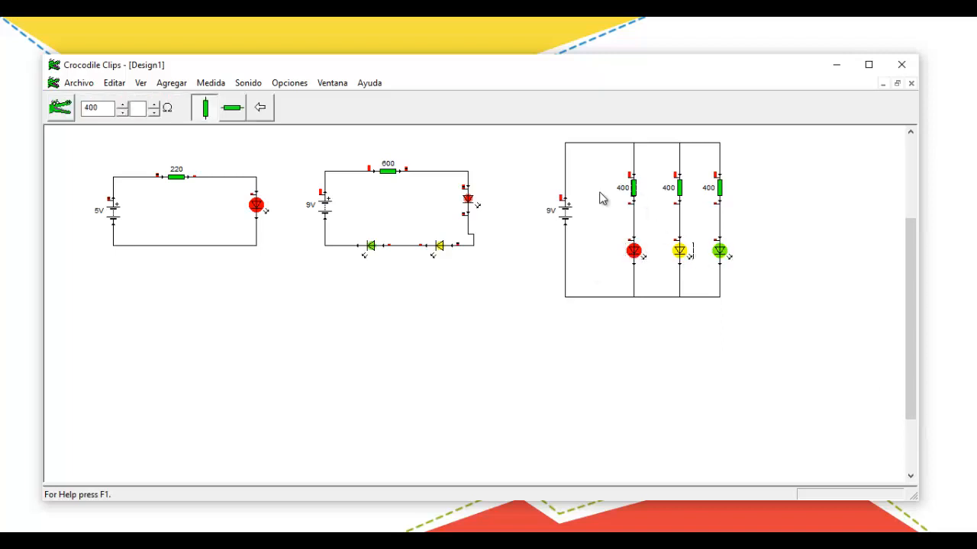
{"action": "double_click", "coordinate": [91, 108]}
{"action": "type", "text": "220"}
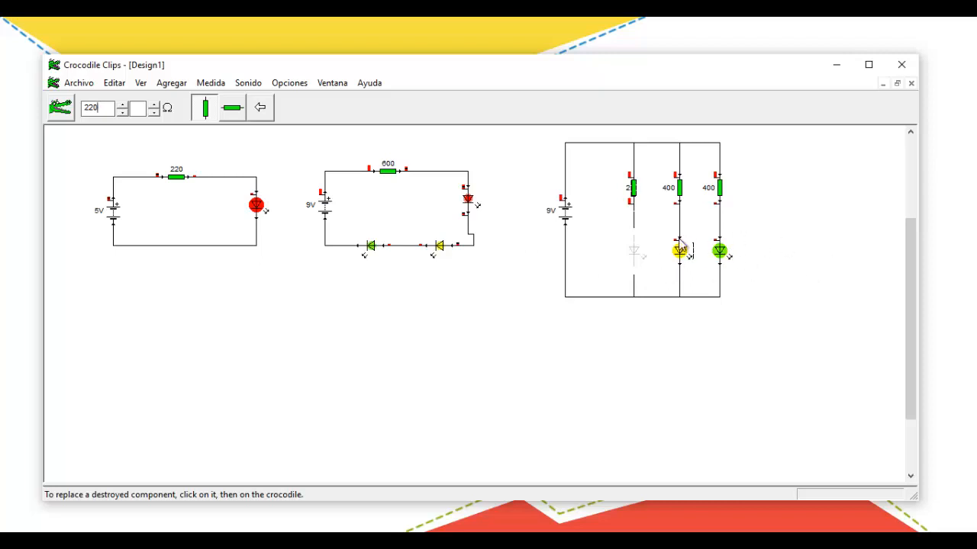
{"action": "left_click_drag", "start_coordinate": [298, 155], "coordinate": [516, 270]}
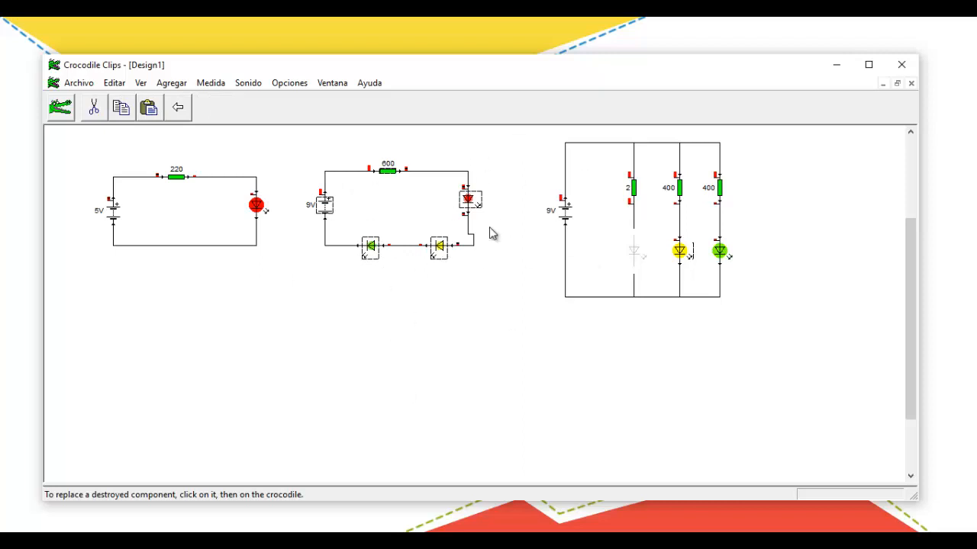
{"action": "left_click_drag", "start_coordinate": [534, 142], "coordinate": [752, 341]}
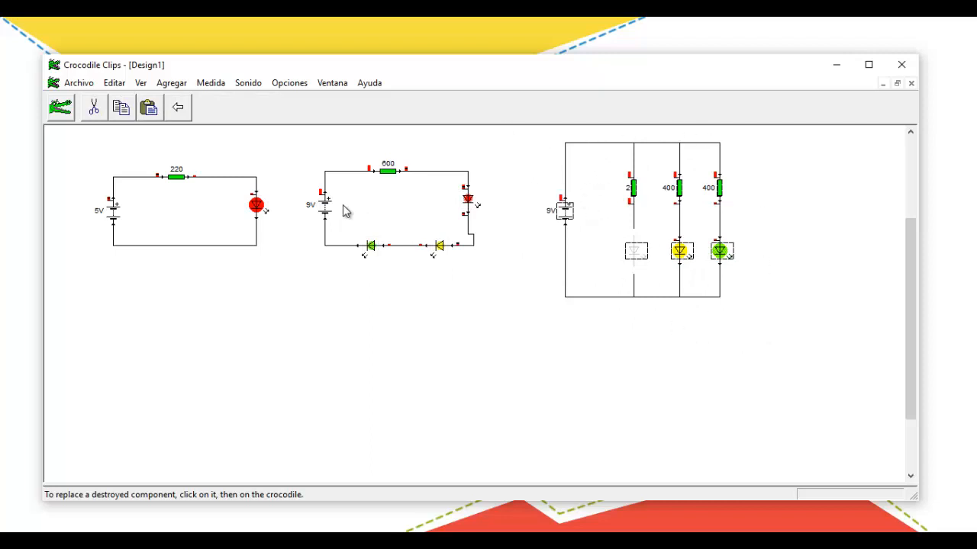
{"action": "left_click_drag", "start_coordinate": [292, 146], "coordinate": [492, 272]}
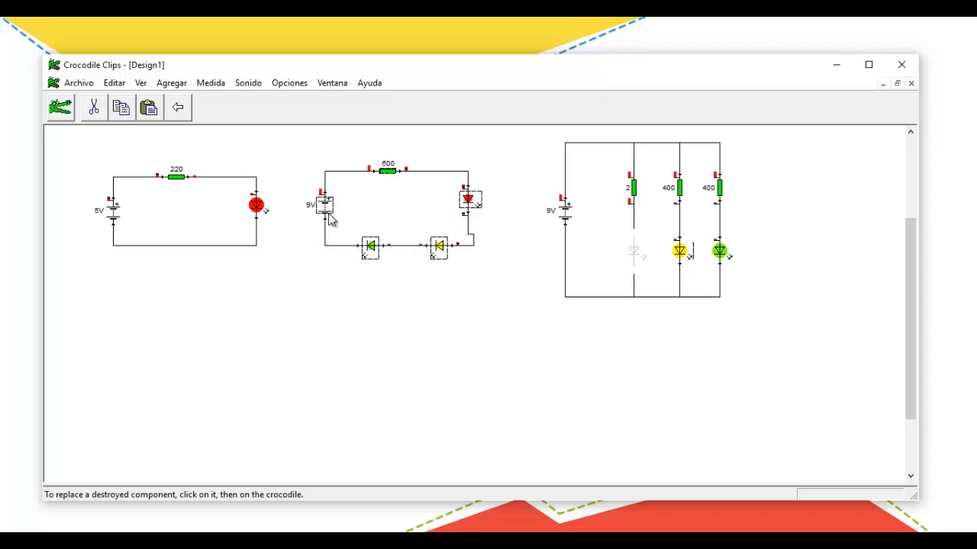
{"action": "mouse_move", "coordinate": [331, 219]}
{"action": "left_click_drag", "start_coordinate": [802, 338], "coordinate": [533, 130]}
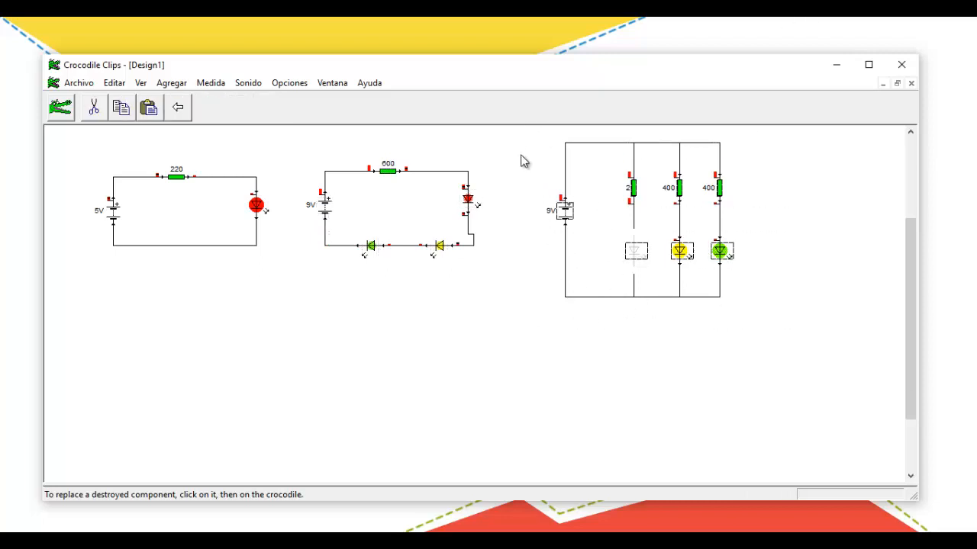
{"action": "left_click", "coordinate": [523, 160]}
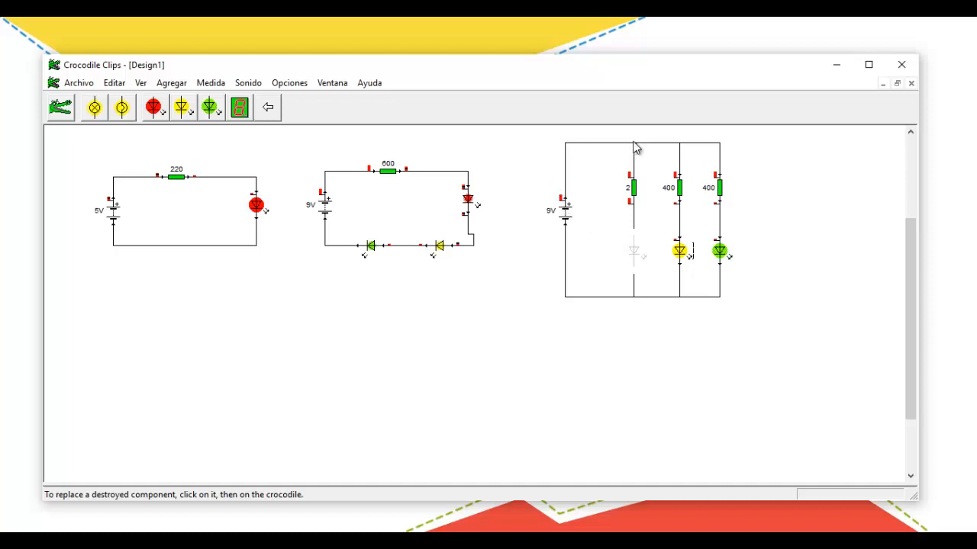
Step: Check the voltage and current at the junctions and along the branches of the parallel 9 V circuit
{"action": "mouse_move", "coordinate": [634, 142]}
{"action": "mouse_move", "coordinate": [634, 193]}
{"action": "mouse_move", "coordinate": [637, 151]}
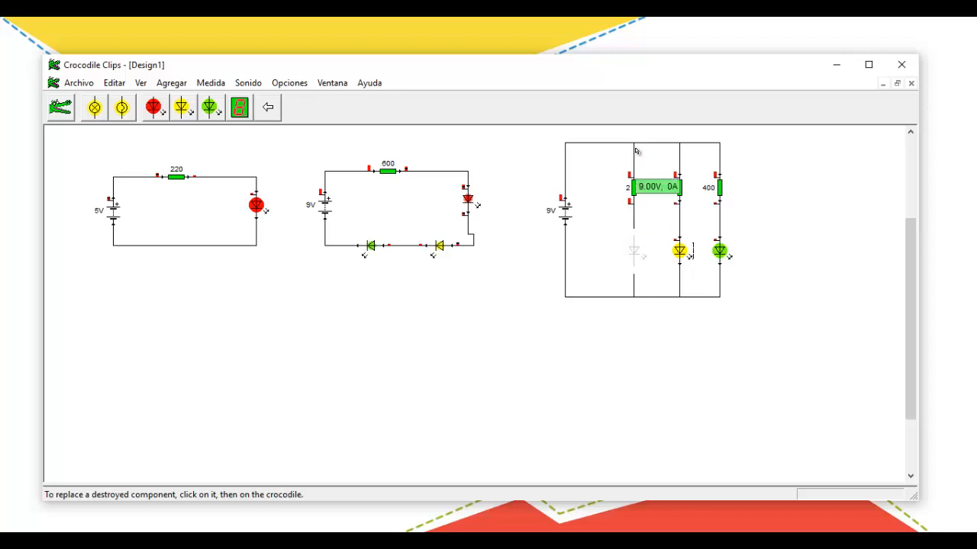
{"action": "mouse_move", "coordinate": [675, 149]}
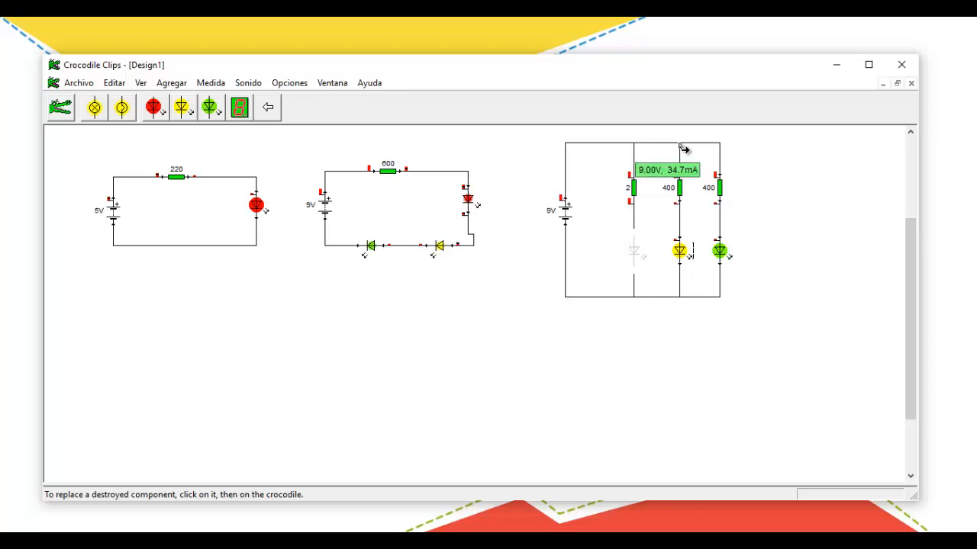
{"action": "mouse_move", "coordinate": [682, 208]}
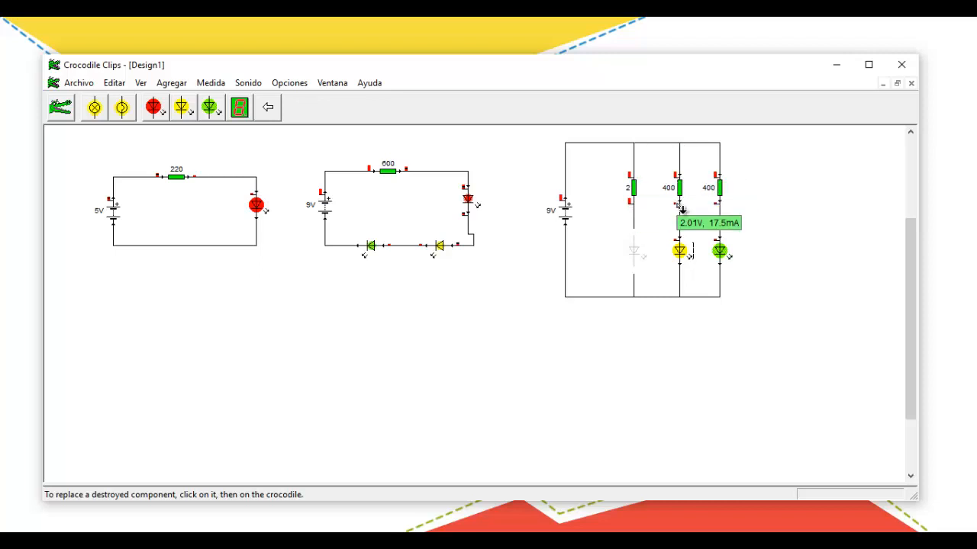
{"action": "mouse_move", "coordinate": [723, 184]}
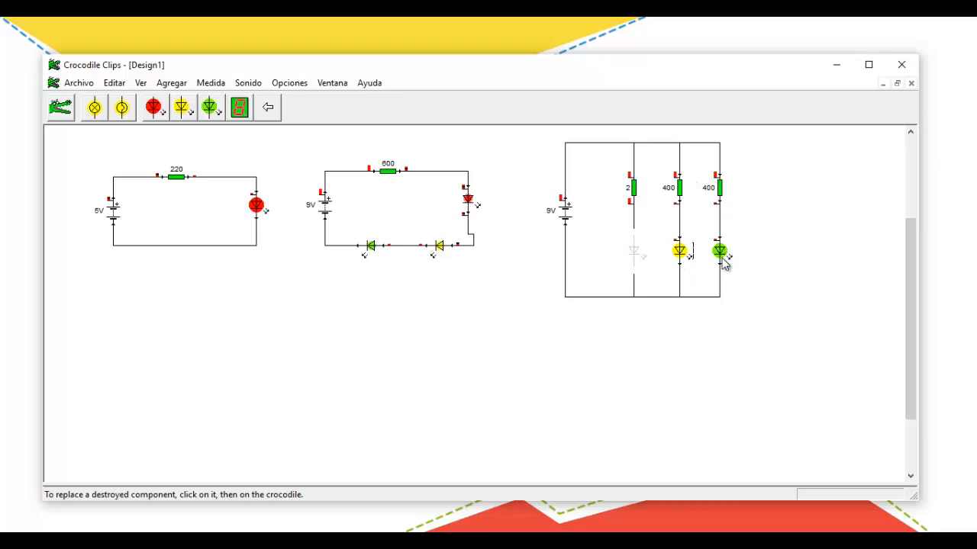
Step: Delete the yellow LED and the green LED from their parallel branches one at a time, undoing each deletion
{"action": "left_click", "coordinate": [679, 254]}
{"action": "key", "text": "Delete"}
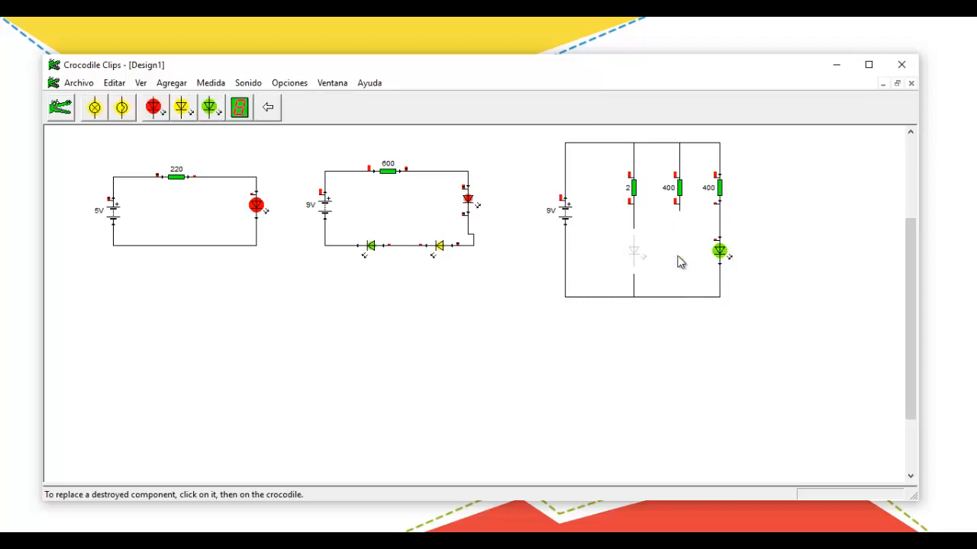
{"action": "key", "text": "ctrl+z"}
{"action": "left_click", "coordinate": [720, 254]}
{"action": "key", "text": "Delete"}
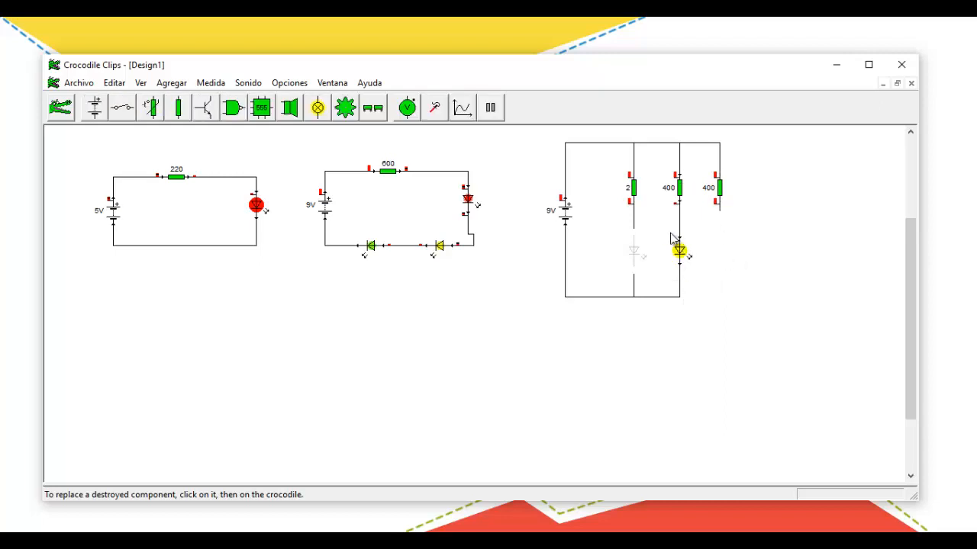
{"action": "key", "text": "ctrl+z"}
Step: Set the resistor above the destroyed red LED to 400 Ω and restore that LED
{"action": "left_click", "coordinate": [633, 191]}
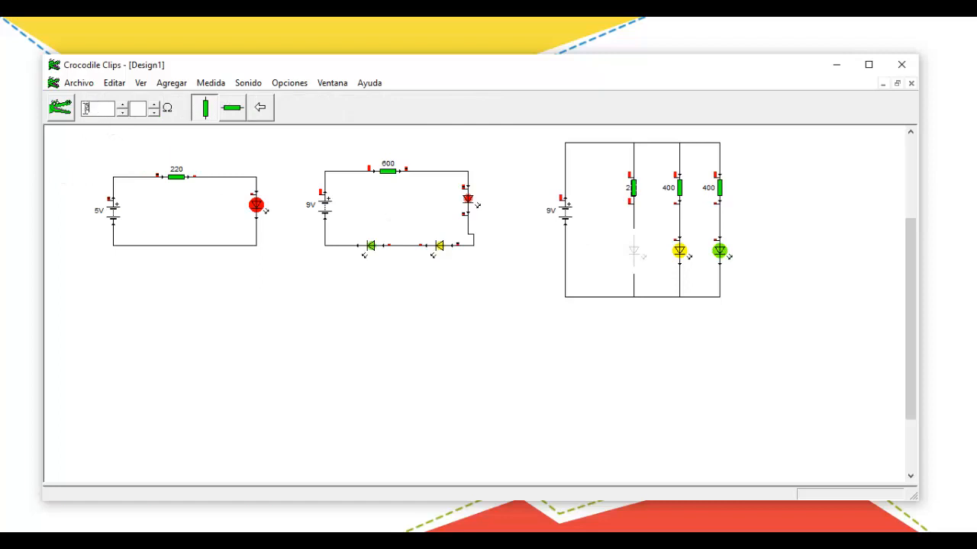
{"action": "type", "text": "400"}
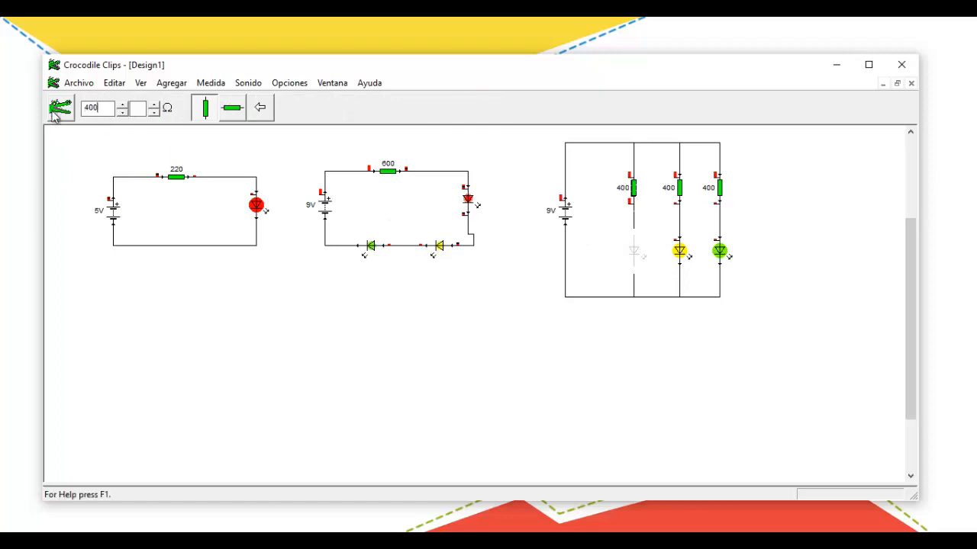
{"action": "left_click", "coordinate": [636, 251]}
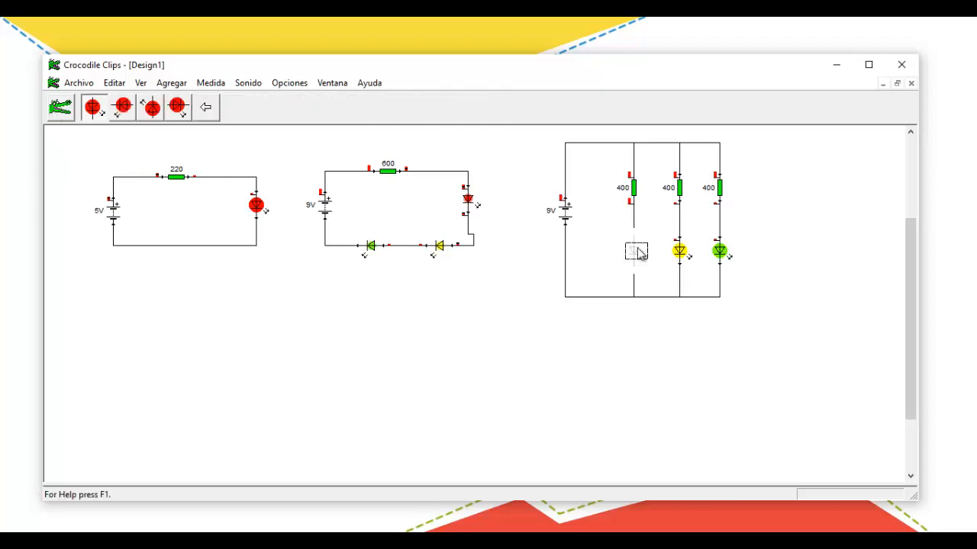
{"action": "key", "text": "Return"}
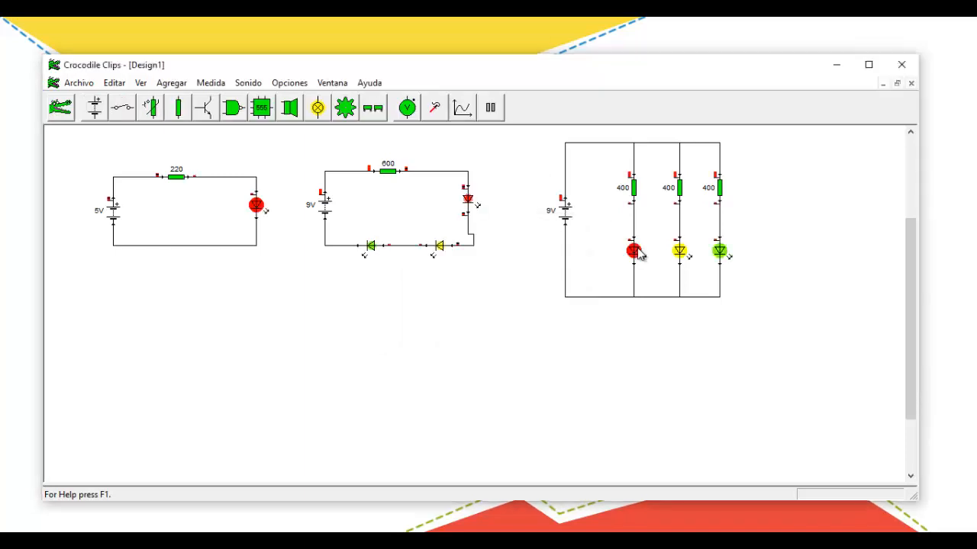
{"action": "left_click_drag", "start_coordinate": [782, 369], "coordinate": [90, 145]}
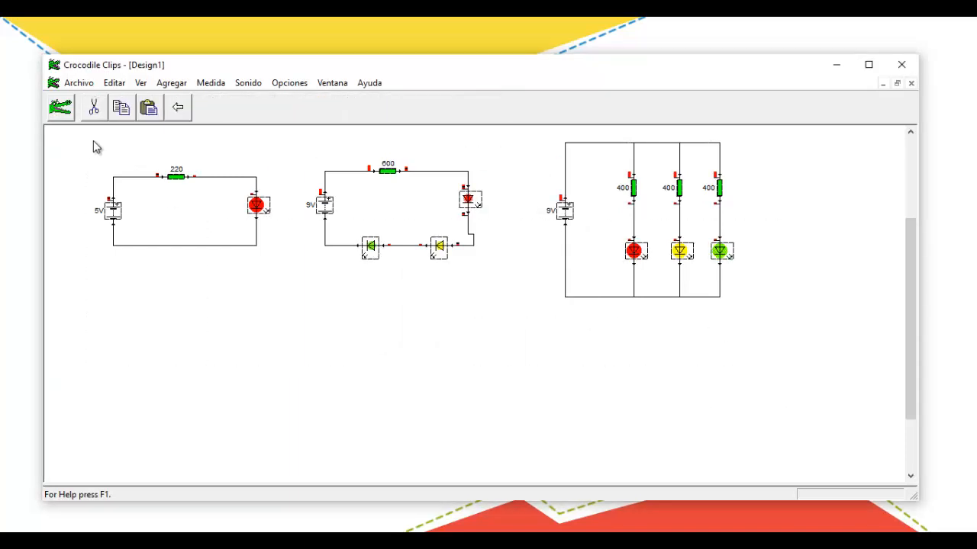
{"action": "left_click", "coordinate": [81, 145]}
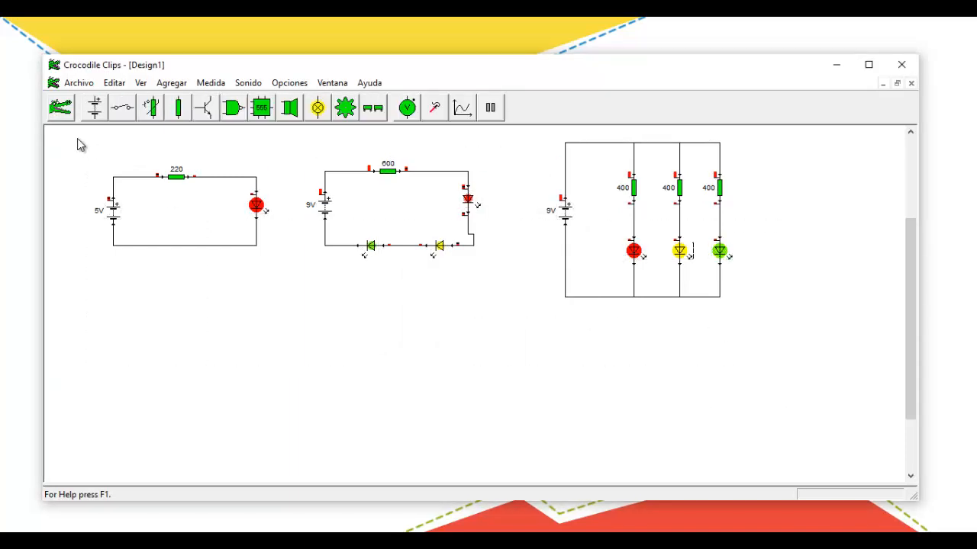
{"action": "left_click_drag", "start_coordinate": [285, 133], "coordinate": [523, 284]}
{"action": "left_click_drag", "start_coordinate": [784, 328], "coordinate": [527, 135]}
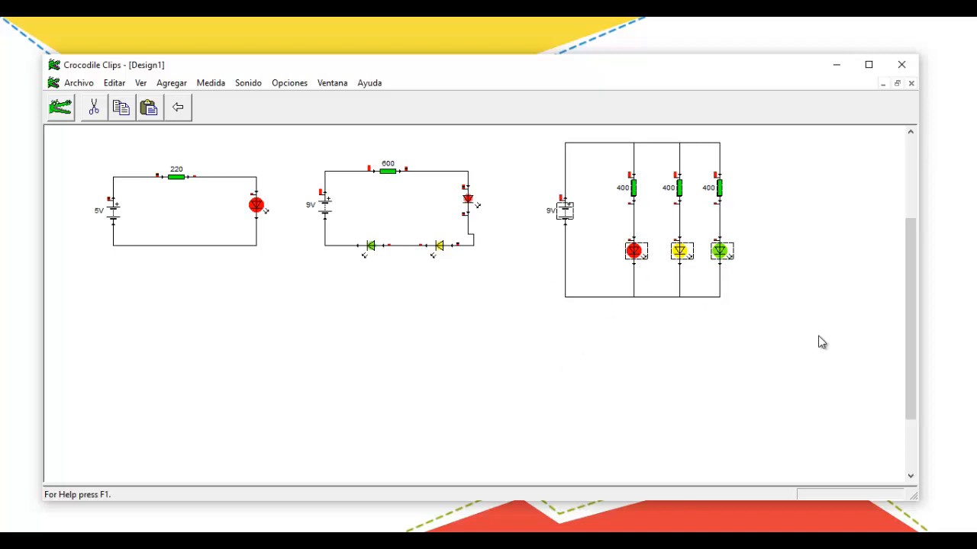
{"action": "left_click_drag", "start_coordinate": [819, 337], "coordinate": [535, 137]}
{"action": "mouse_move", "coordinate": [285, 137]}
{"action": "left_mouse_down"}
{"action": "mouse_move", "coordinate": [506, 266]}
{"action": "mouse_move", "coordinate": [793, 332]}
{"action": "mouse_move", "coordinate": [686, 321]}
{"action": "mouse_move", "coordinate": [323, 131]}
{"action": "mouse_move", "coordinate": [300, 130]}
{"action": "left_mouse_up"}
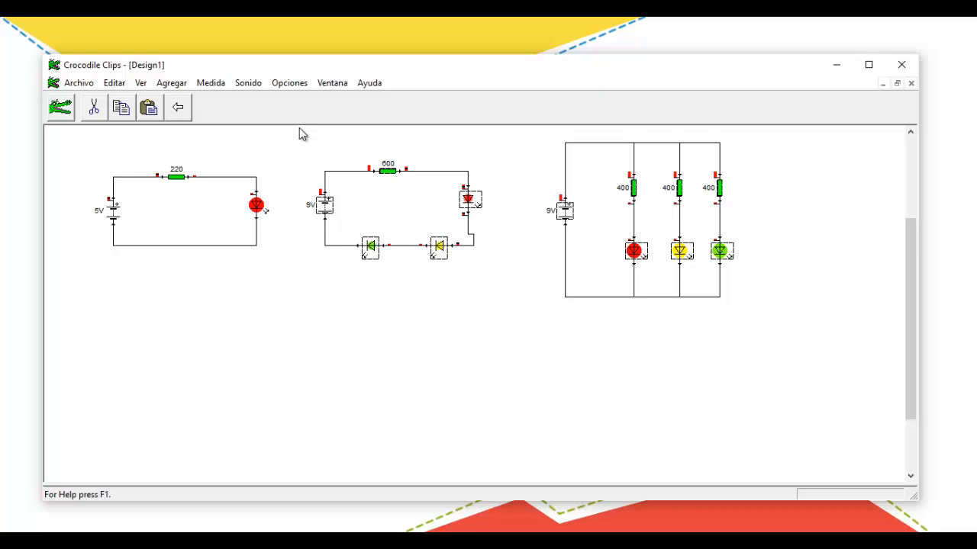
{"action": "left_click", "coordinate": [291, 149]}
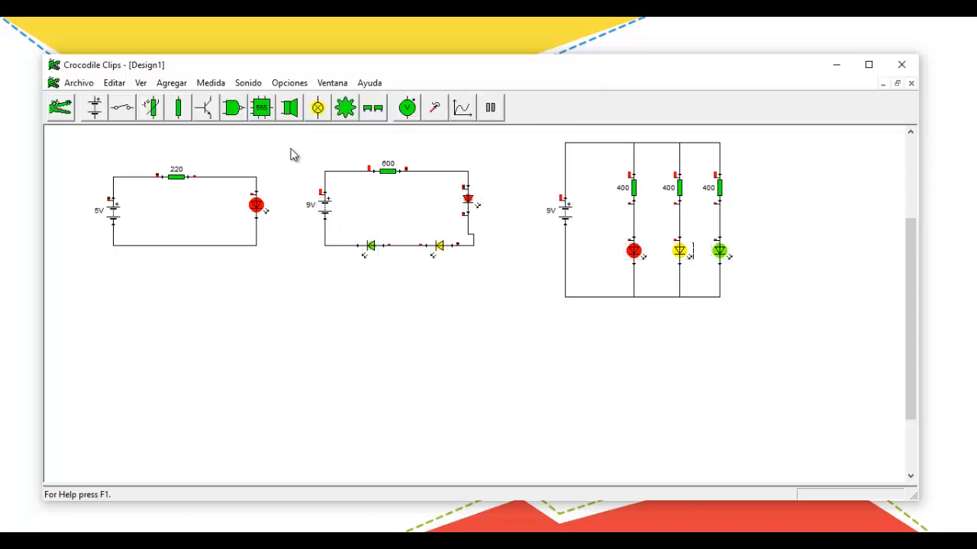
{"action": "left_click_drag", "start_coordinate": [291, 149], "coordinate": [788, 332]}
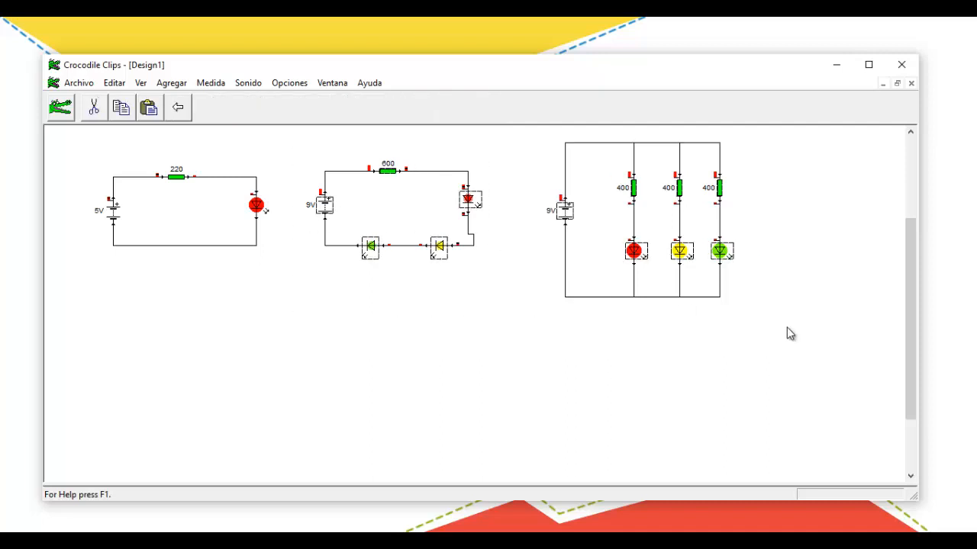
{"action": "left_click", "coordinate": [592, 322]}
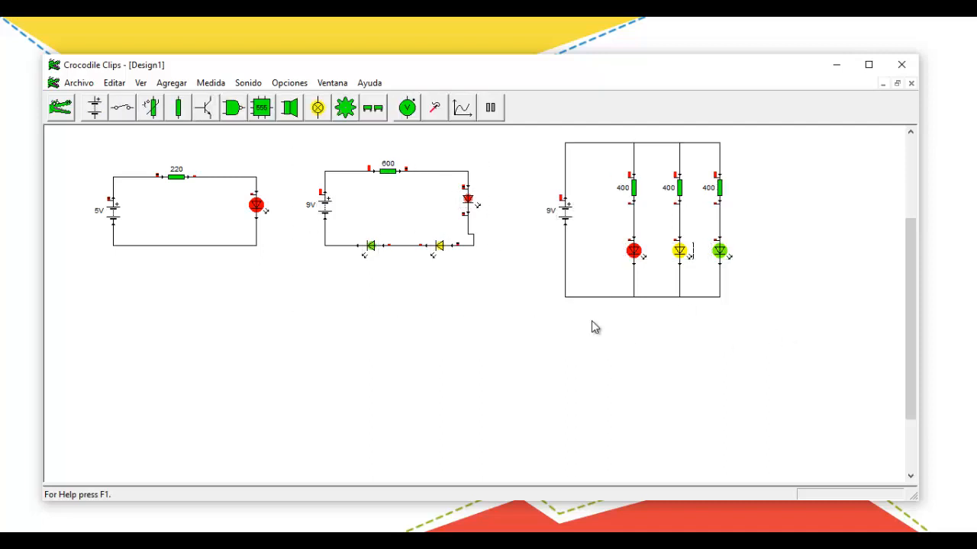
Step: Wire an on/off switch between the 9 V battery and the three parallel LED branches, and close it
{"action": "left_click", "coordinate": [126, 111]}
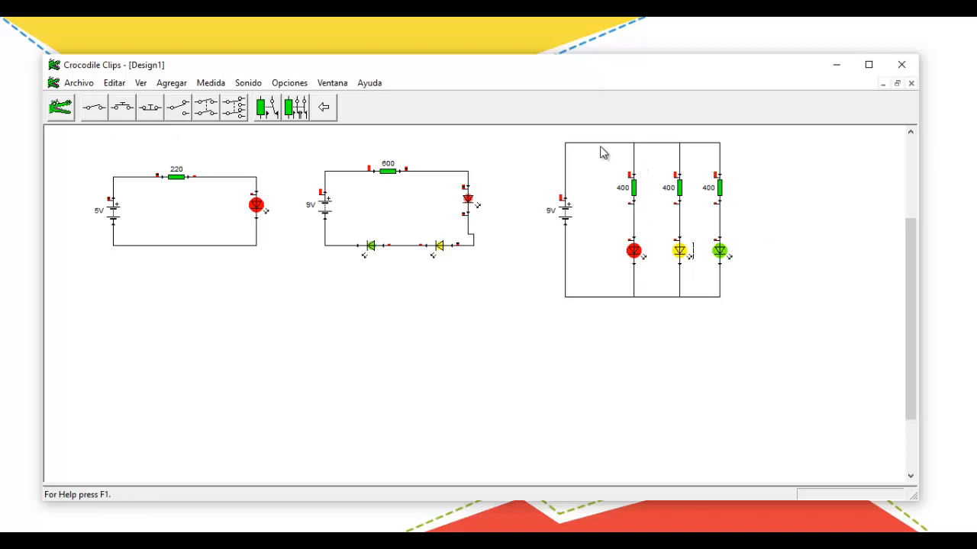
{"action": "left_click_drag", "start_coordinate": [563, 145], "coordinate": [643, 135]}
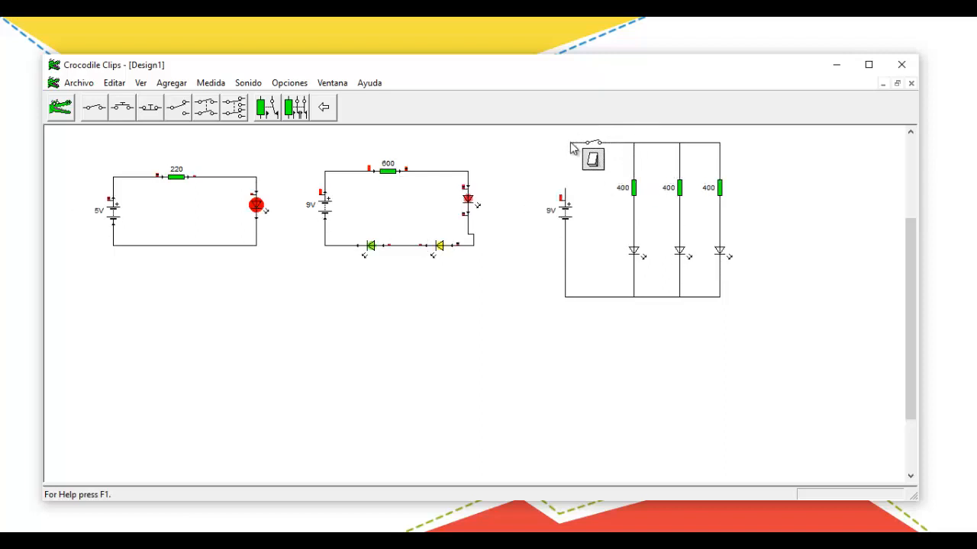
{"action": "left_click_drag", "start_coordinate": [574, 147], "coordinate": [566, 195]}
{"action": "left_click_drag", "start_coordinate": [599, 241], "coordinate": [754, 270]}
{"action": "left_click", "coordinate": [782, 296]}
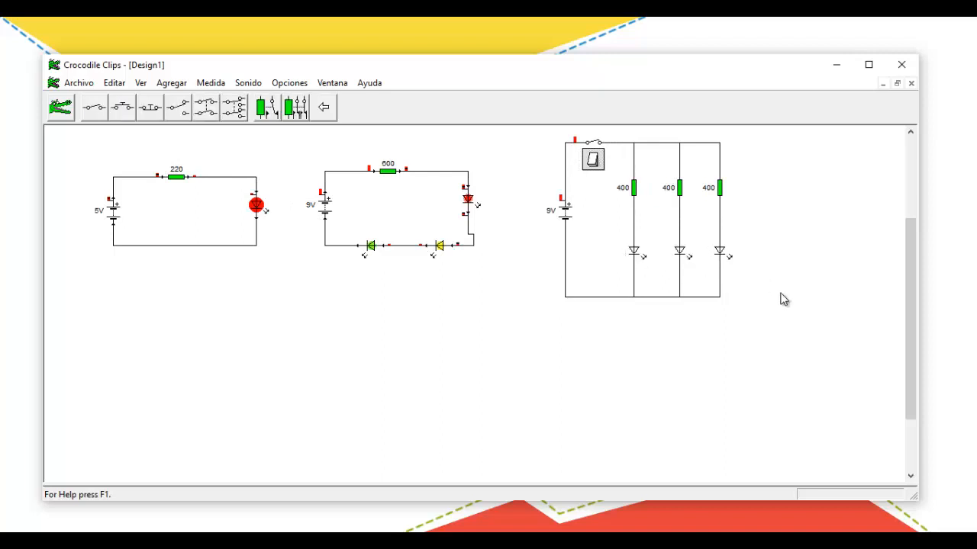
{"action": "left_click", "coordinate": [596, 158]}
{"action": "left_click", "coordinate": [595, 161]}
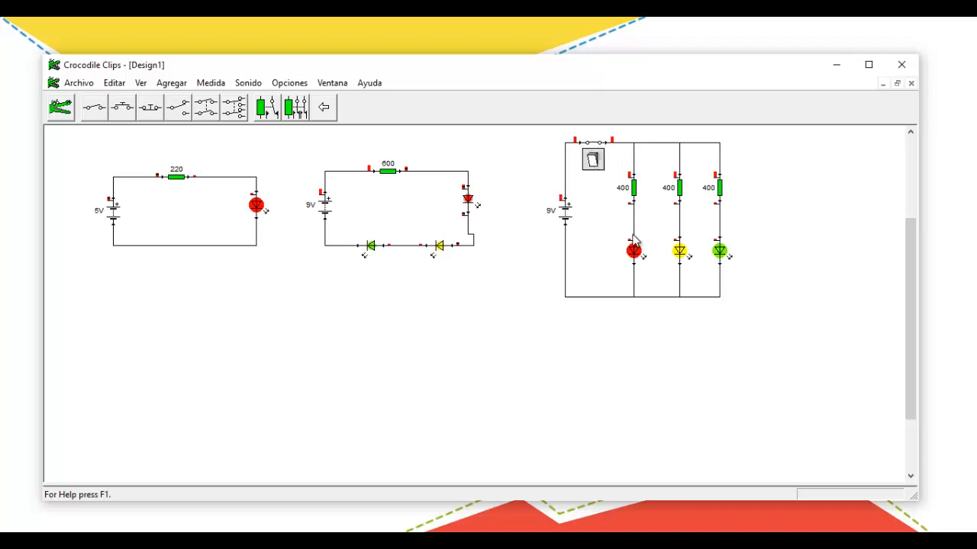
{"action": "left_click_drag", "start_coordinate": [608, 238], "coordinate": [766, 282]}
Step: Remove the wire between the 9 V battery and the 600 Ω resistor in the series circuit
{"action": "left_click", "coordinate": [60, 107]}
{"action": "left_click", "coordinate": [334, 171]}
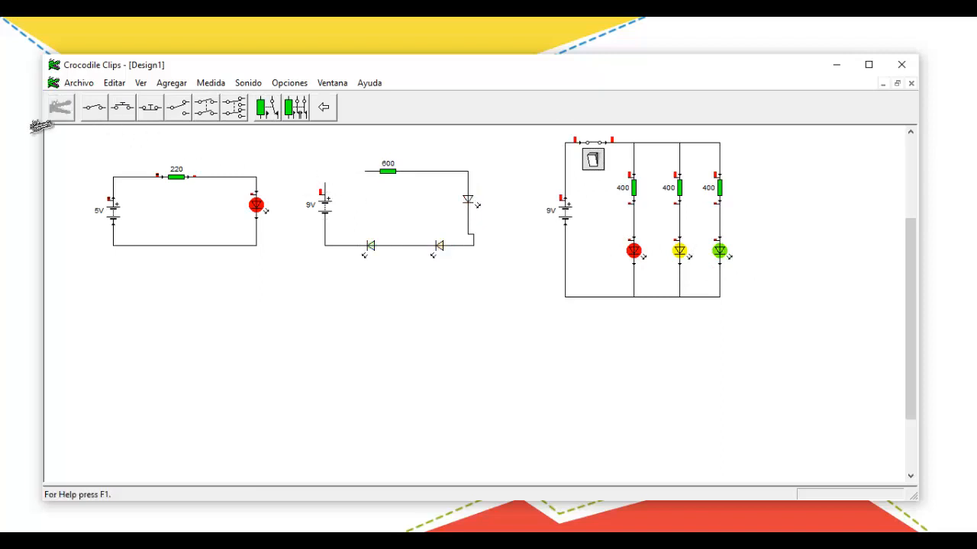
{"action": "left_click", "coordinate": [60, 107]}
{"action": "left_click", "coordinate": [60, 107]}
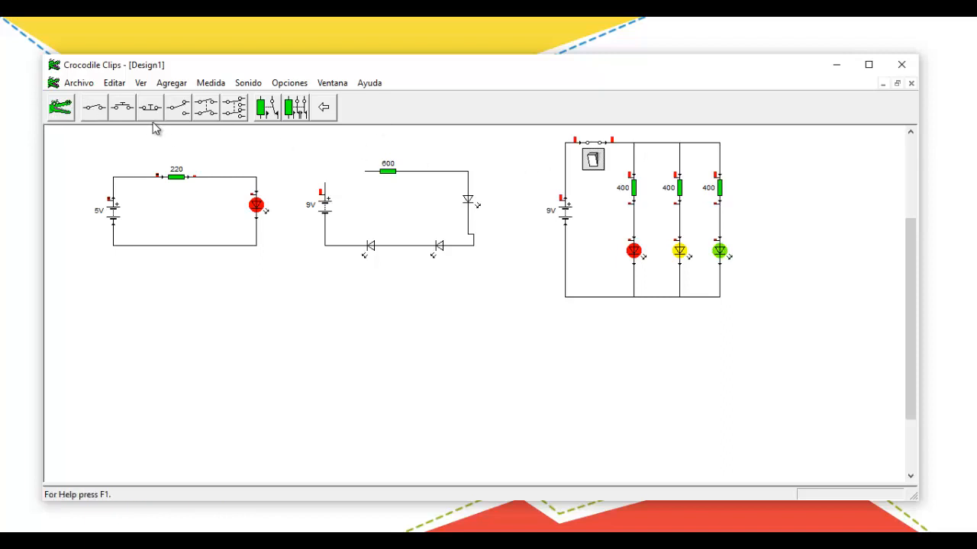
Step: Place a push-button switch above the series circuit and wire it between the 9 V battery and the 600 Ω resistor
{"action": "left_click", "coordinate": [125, 113]}
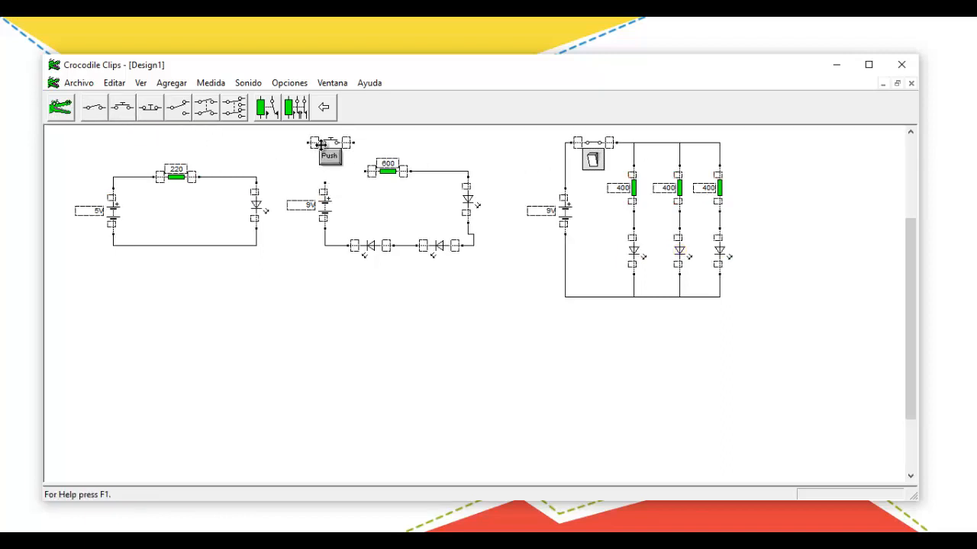
{"action": "left_click", "coordinate": [316, 143]}
{"action": "left_click", "coordinate": [325, 182]}
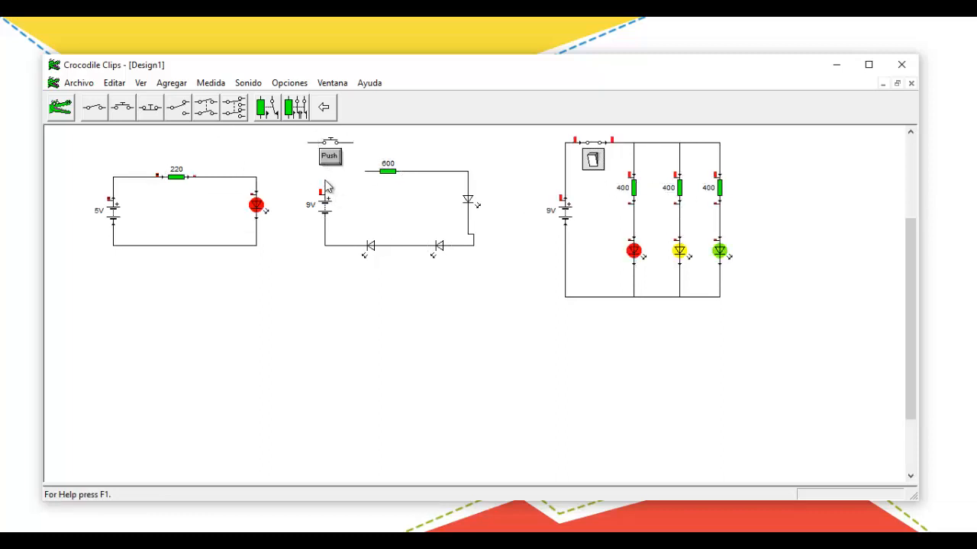
{"action": "left_click", "coordinate": [326, 186]}
{"action": "left_click", "coordinate": [327, 181]}
{"action": "mouse_move", "coordinate": [335, 171]}
{"action": "left_mouse_down"}
{"action": "mouse_move", "coordinate": [313, 156]}
{"action": "mouse_move", "coordinate": [314, 137]}
{"action": "mouse_move", "coordinate": [307, 142]}
{"action": "mouse_move", "coordinate": [355, 142]}
{"action": "mouse_move", "coordinate": [373, 160]}
{"action": "mouse_move", "coordinate": [367, 171]}
{"action": "left_mouse_up"}
Step: Test the parallel circuit's switch by opening and closing it, and operate the series circuit's push button repeatedly
{"action": "left_click", "coordinate": [594, 159]}
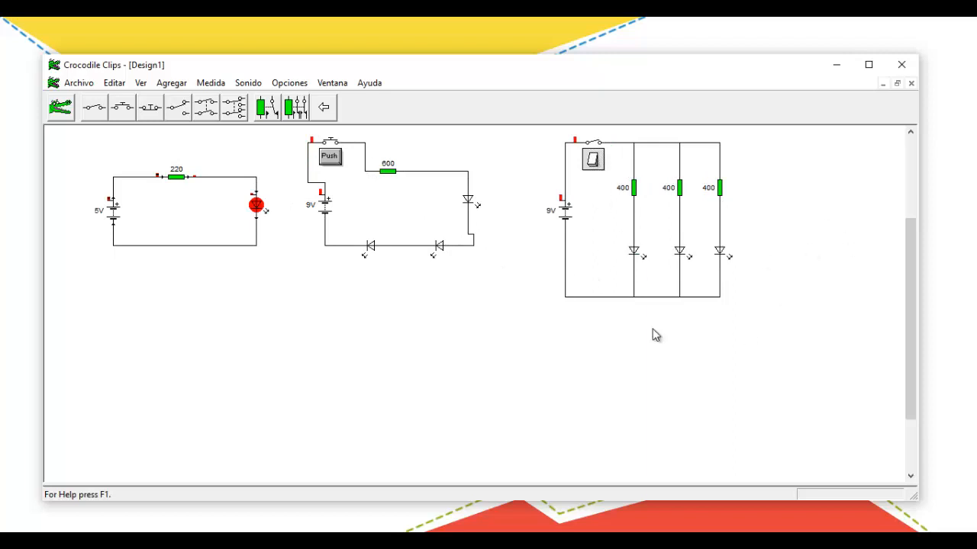
{"action": "left_click", "coordinate": [591, 164]}
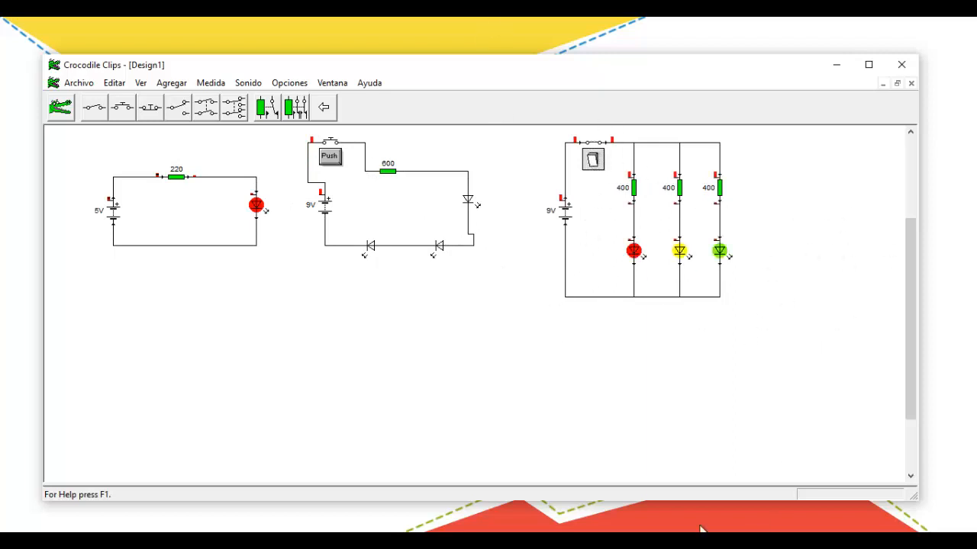
{"action": "left_click", "coordinate": [334, 159]}
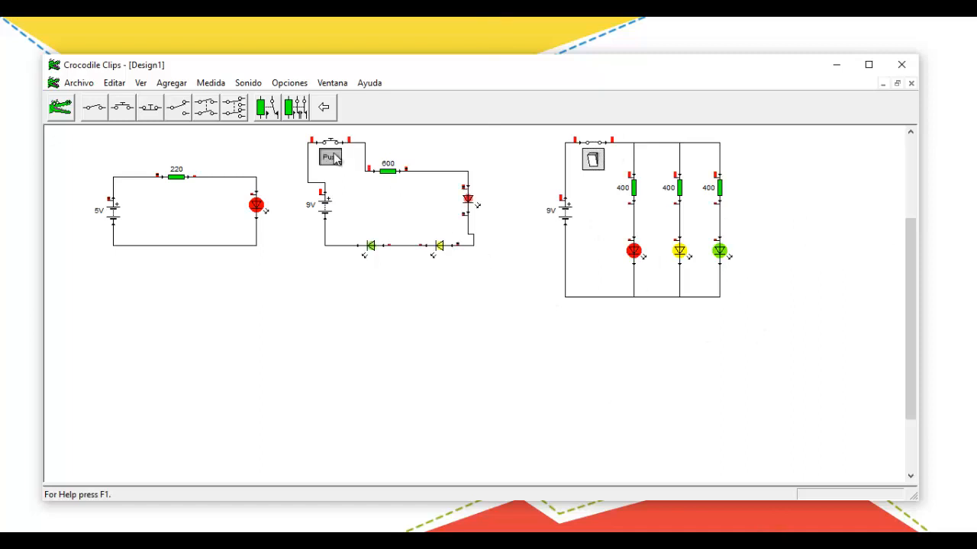
{"action": "left_click", "coordinate": [335, 162]}
{"action": "left_click", "coordinate": [336, 166]}
{"action": "left_click", "coordinate": [336, 166]}
{"action": "left_click", "coordinate": [336, 167]}
{"action": "left_click", "coordinate": [333, 162]}
{"action": "left_click", "coordinate": [333, 162]}
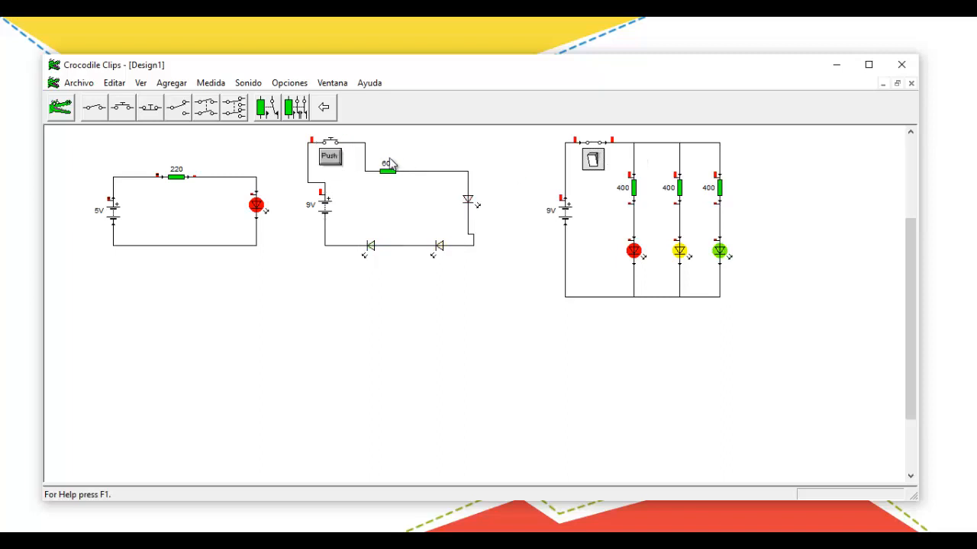
{"action": "left_click", "coordinate": [334, 156]}
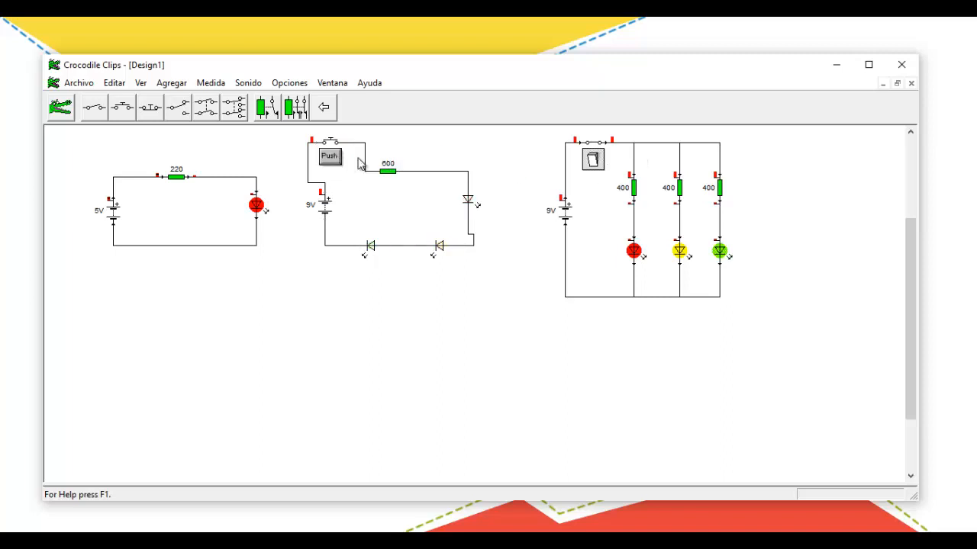
Step: Compare the latching switch with the momentary push button by operating both alternately, leaving the parallel circuit switched on
{"action": "left_click", "coordinate": [594, 162]}
{"action": "left_click", "coordinate": [336, 157]}
{"action": "left_click", "coordinate": [594, 160]}
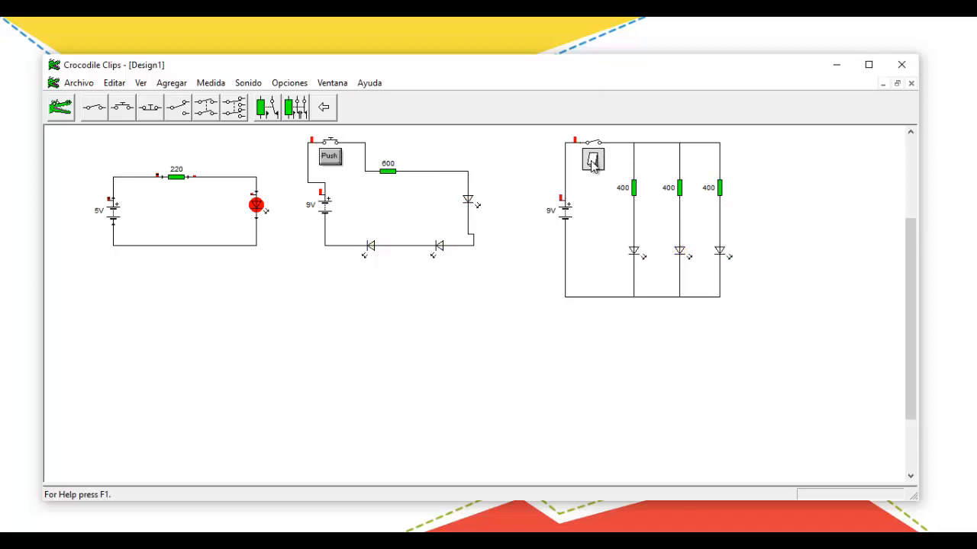
{"action": "left_click", "coordinate": [594, 162]}
{"action": "left_click", "coordinate": [333, 158]}
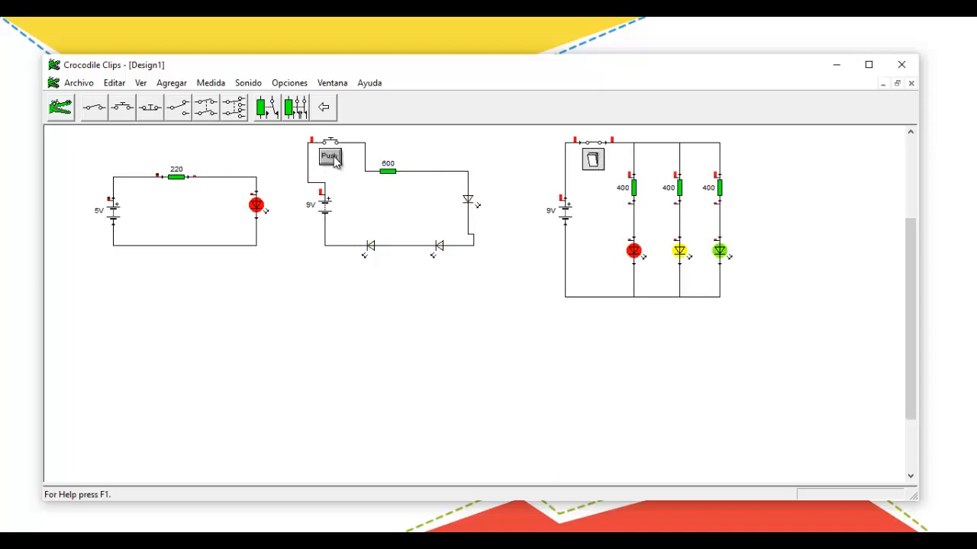
{"action": "left_click", "coordinate": [595, 162]}
{"action": "left_click", "coordinate": [595, 162]}
{"action": "left_click", "coordinate": [332, 158]}
{"action": "left_click", "coordinate": [592, 161]}
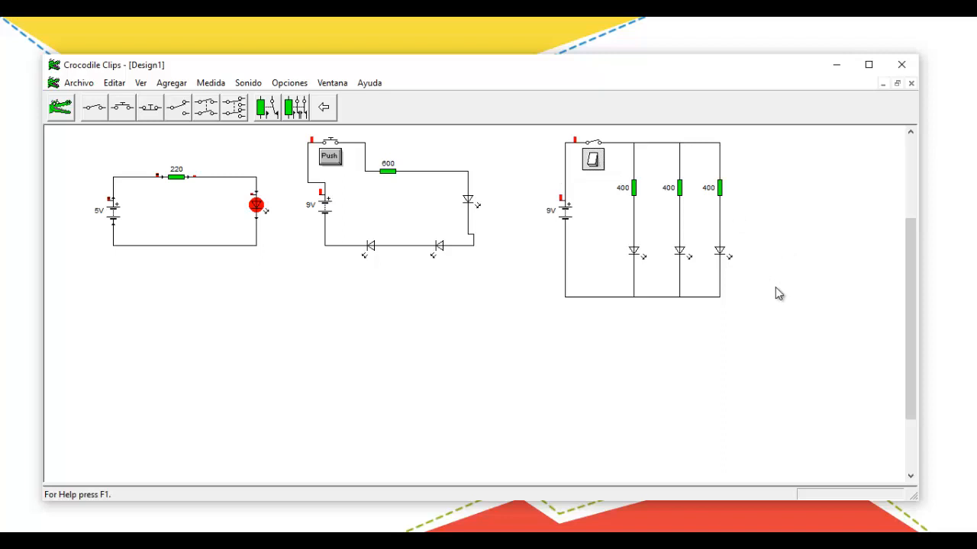
{"action": "left_click", "coordinate": [593, 161]}
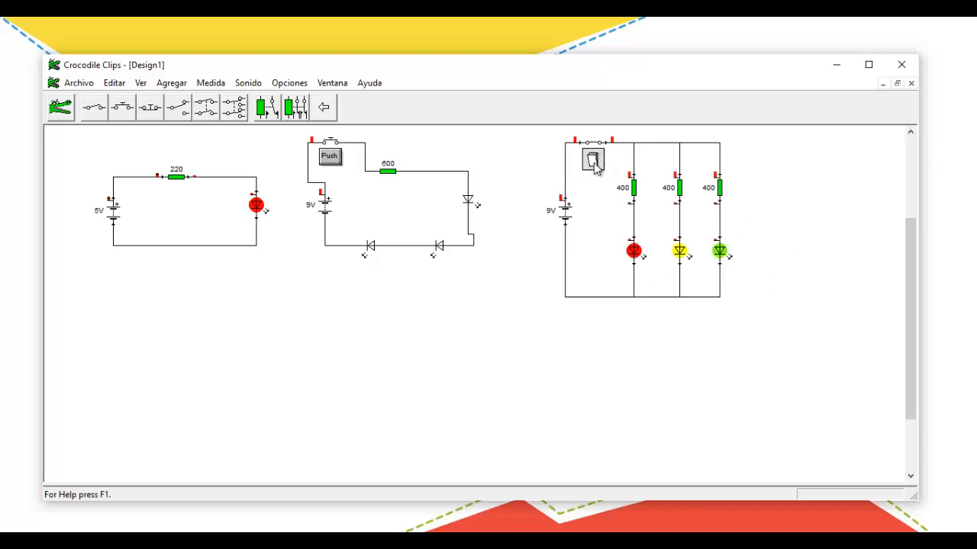
{"action": "left_click", "coordinate": [592, 162]}
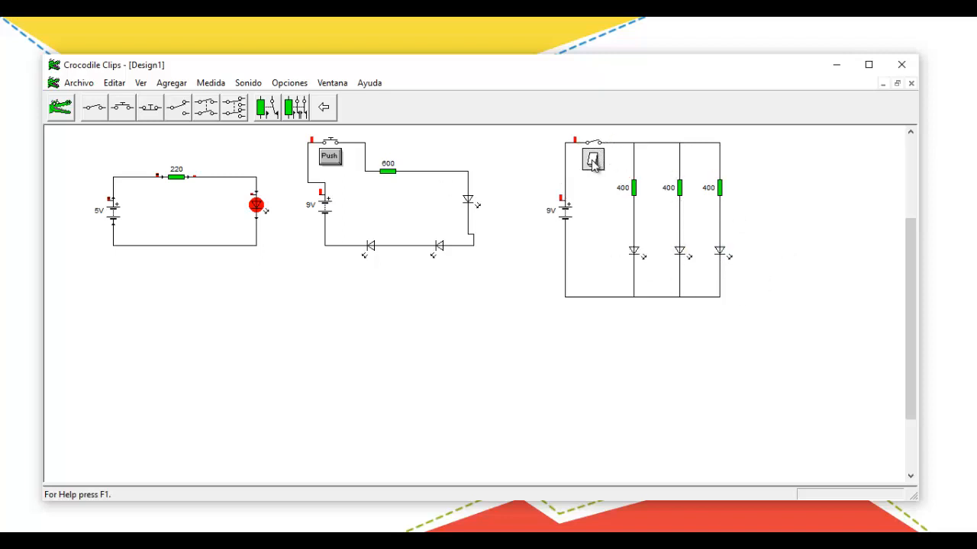
{"action": "left_click", "coordinate": [594, 164]}
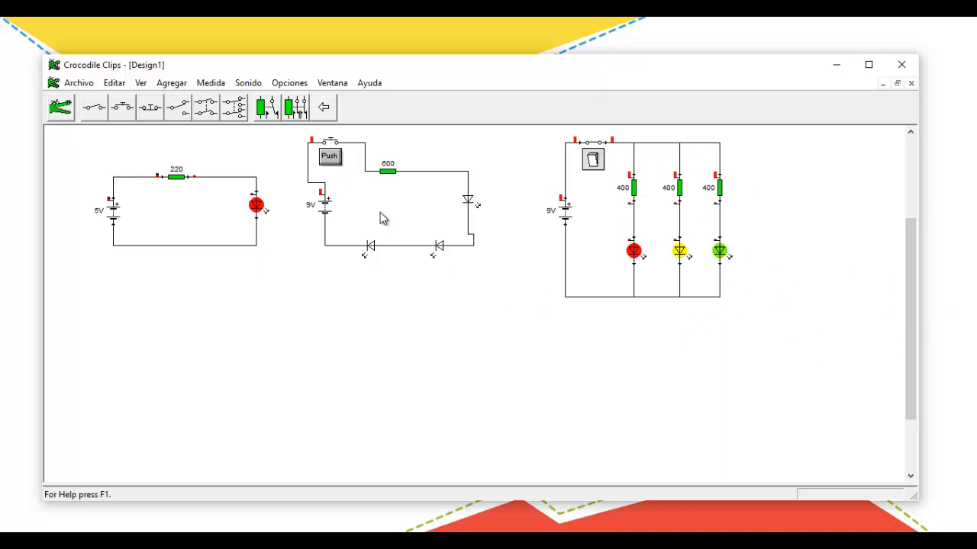
{"action": "left_click", "coordinate": [333, 166]}
{"action": "left_click", "coordinate": [334, 158]}
{"action": "left_click_drag", "start_coordinate": [768, 312], "coordinate": [282, 127]}
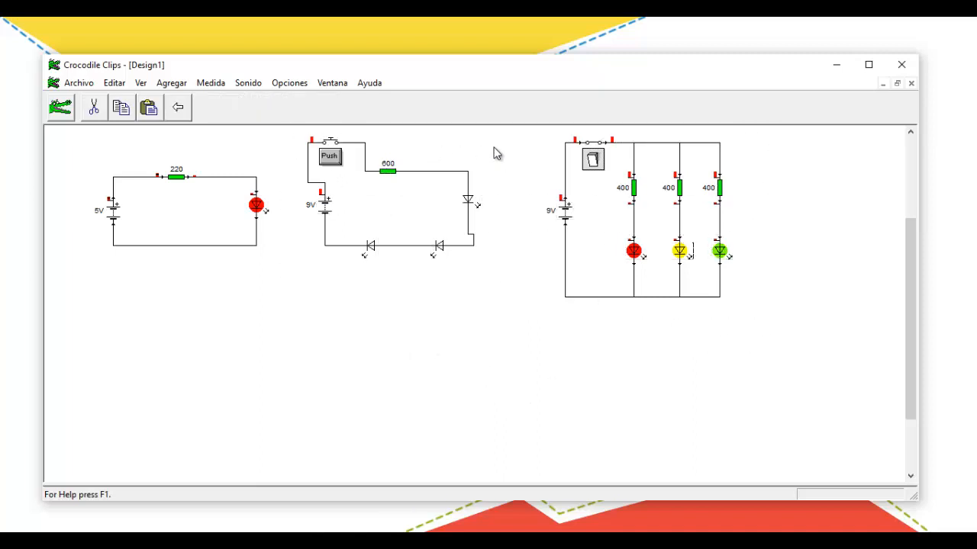
{"action": "left_click", "coordinate": [543, 163]}
{"action": "left_click_drag", "start_coordinate": [768, 307], "coordinate": [489, 260]}
{"action": "left_click", "coordinate": [512, 170]}
{"action": "left_click_drag", "start_coordinate": [538, 137], "coordinate": [764, 320]}
{"action": "left_click", "coordinate": [773, 325]}
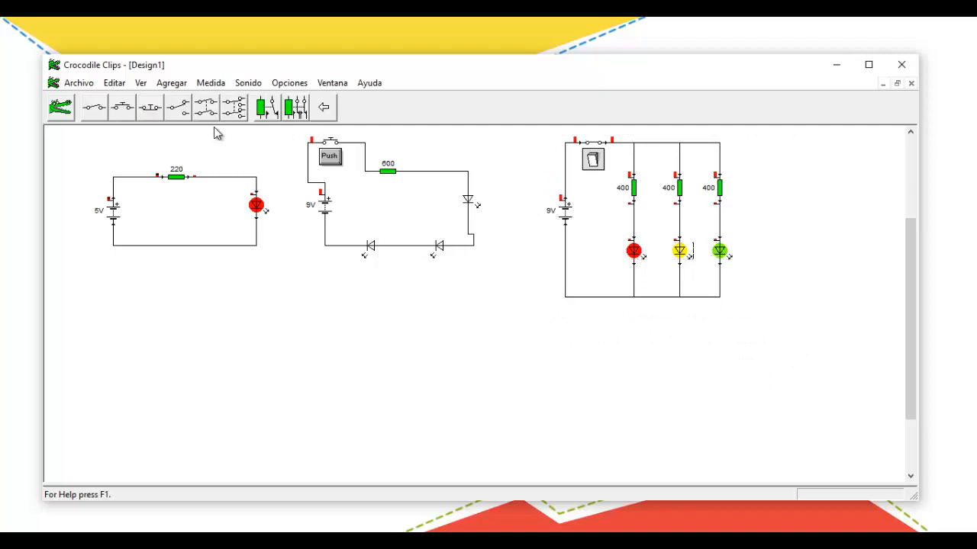
{"action": "left_click", "coordinate": [324, 107]}
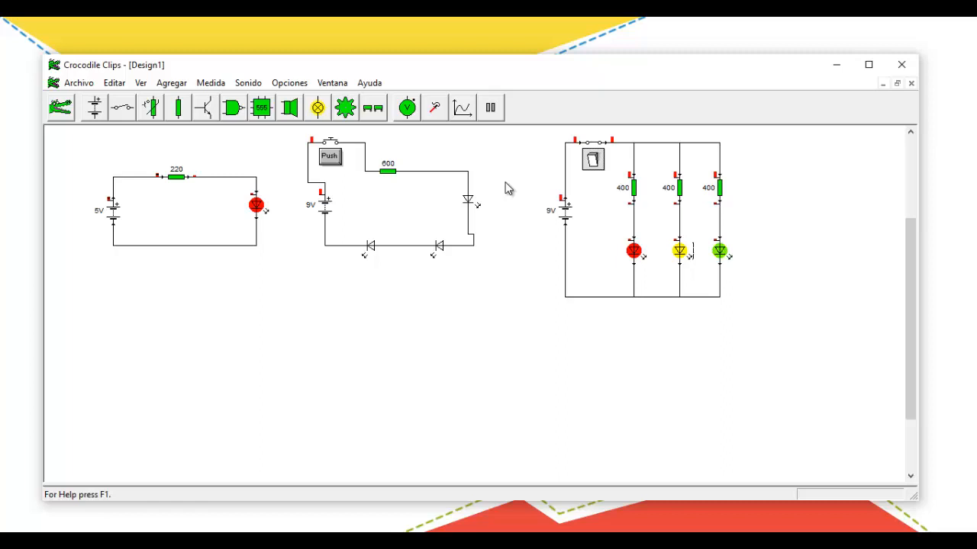
{"action": "mouse_move", "coordinate": [749, 319]}
{"action": "left_mouse_down"}
{"action": "mouse_move", "coordinate": [679, 300]}
{"action": "mouse_move", "coordinate": [292, 127]}
{"action": "mouse_move", "coordinate": [767, 316]}
{"action": "left_mouse_up"}
{"action": "left_click", "coordinate": [287, 151]}
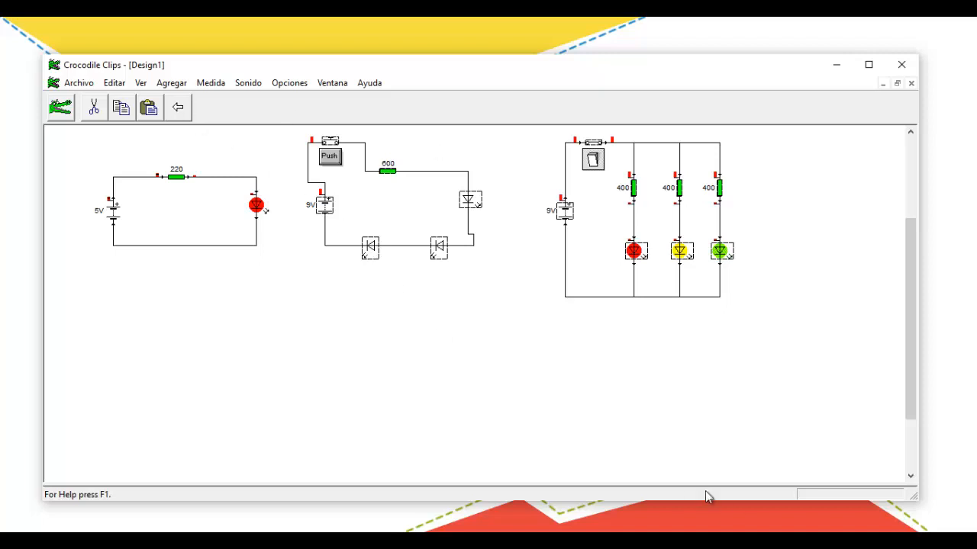
{"action": "mouse_move", "coordinate": [683, 542]}
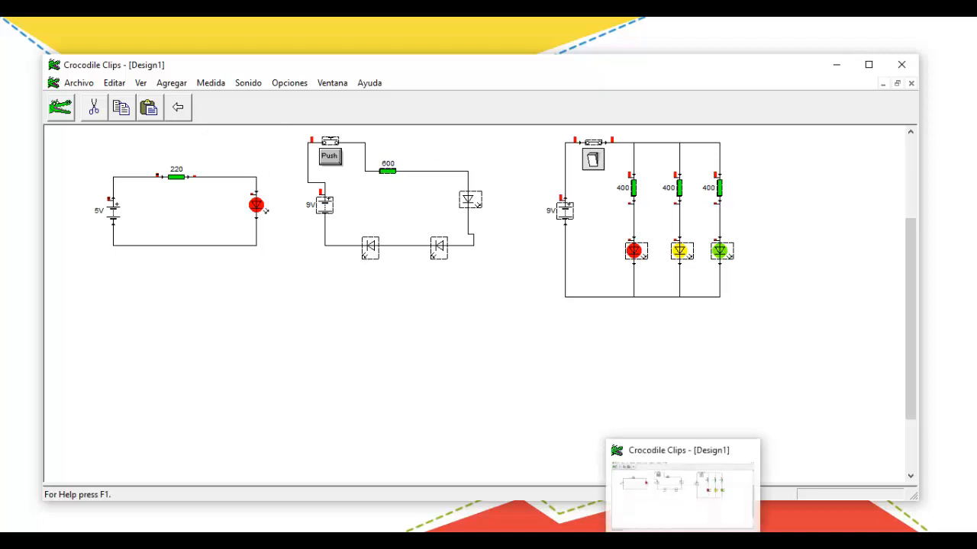